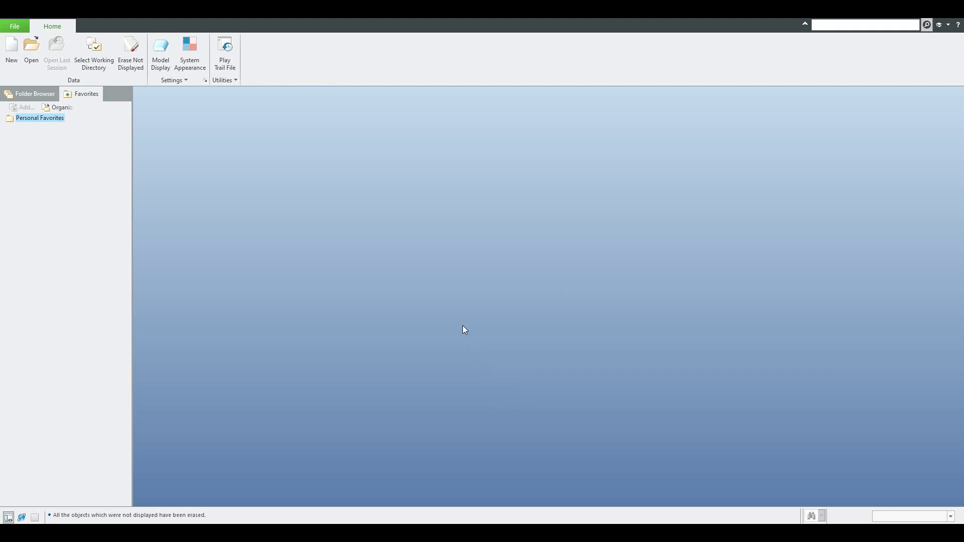
- Create a new solid part named mass with the default template
key(ctrl+n)
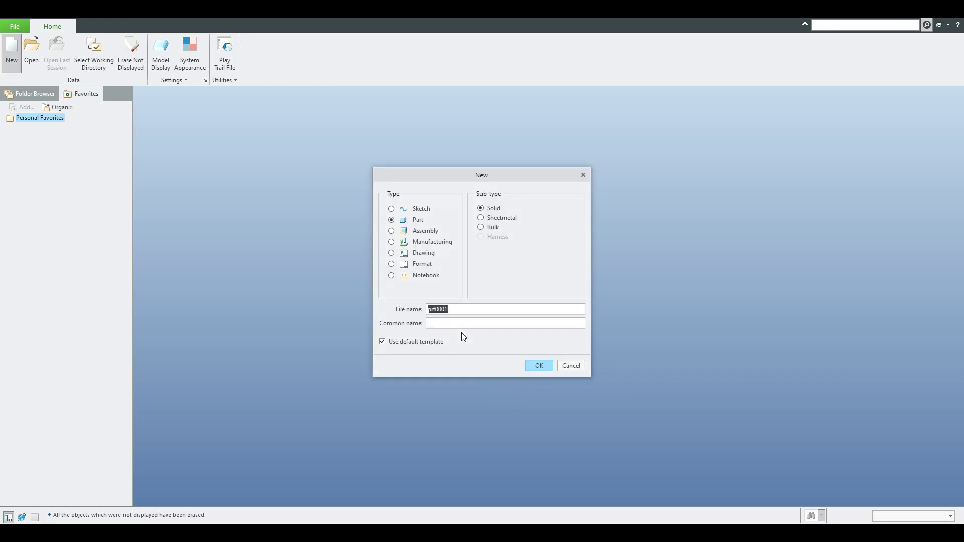
text(mass)
key(Return)
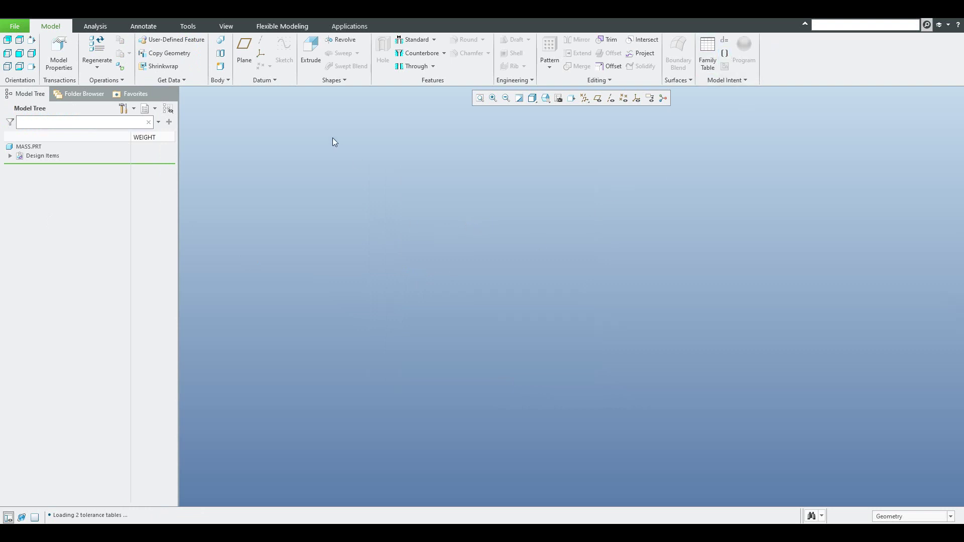
- Start an Extrude feature and sketch a rectangle about 6.98 mm wide and 5.81 mm high as its section
click(310, 58)
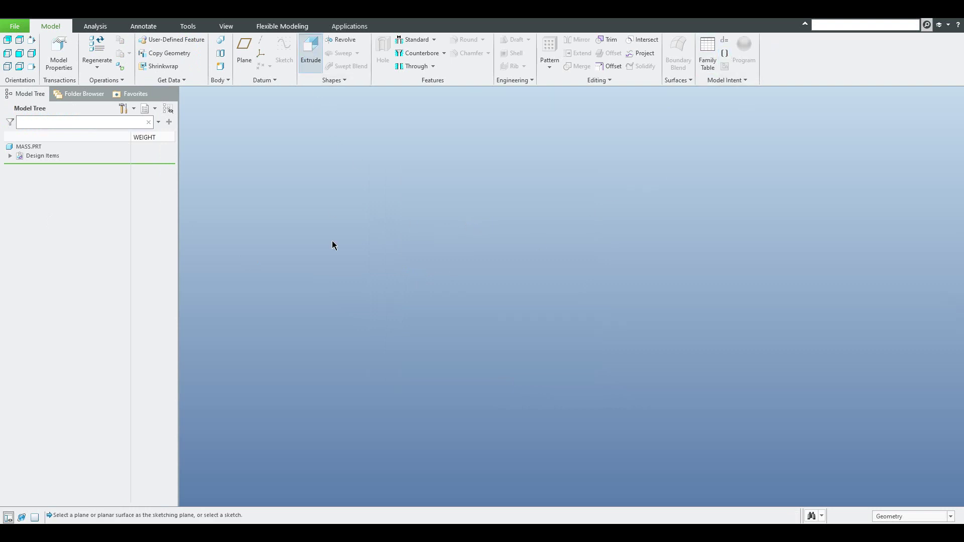
click(299, 122)
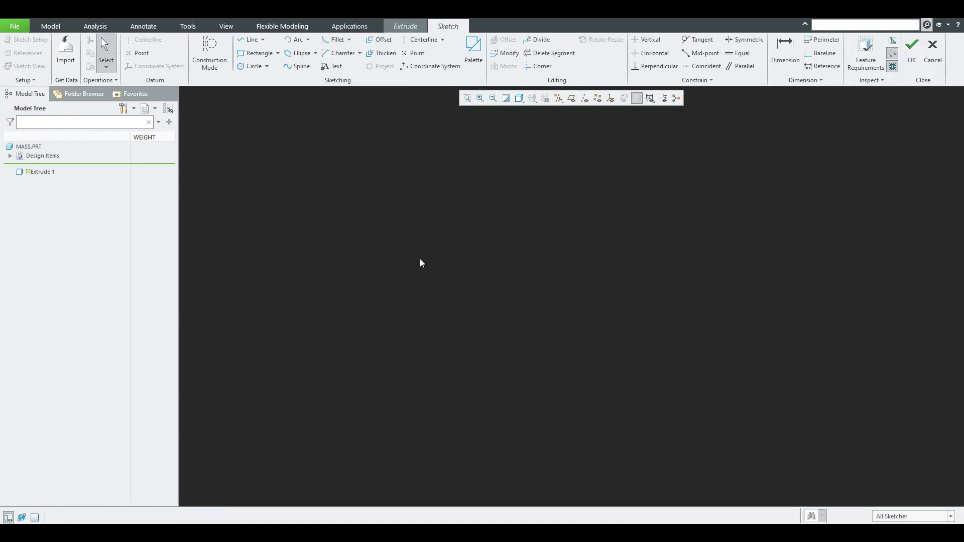
click(256, 53)
click(445, 220)
click(619, 364)
middle_click(670, 345)
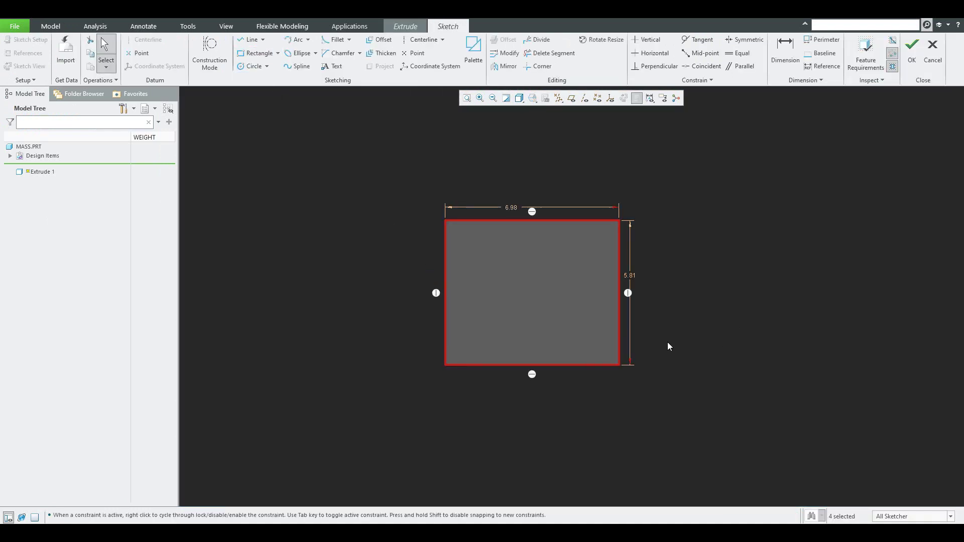
- Set the rectangle's width and height to 100 mm and complete the solid extrusion at a depth of 100 mm
double_click(512, 209)
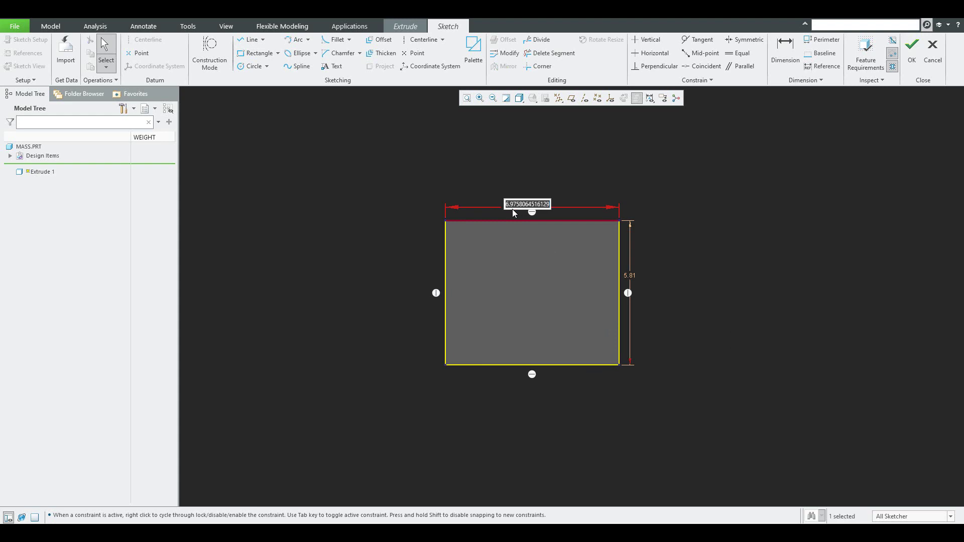
text(100)
key(Return)
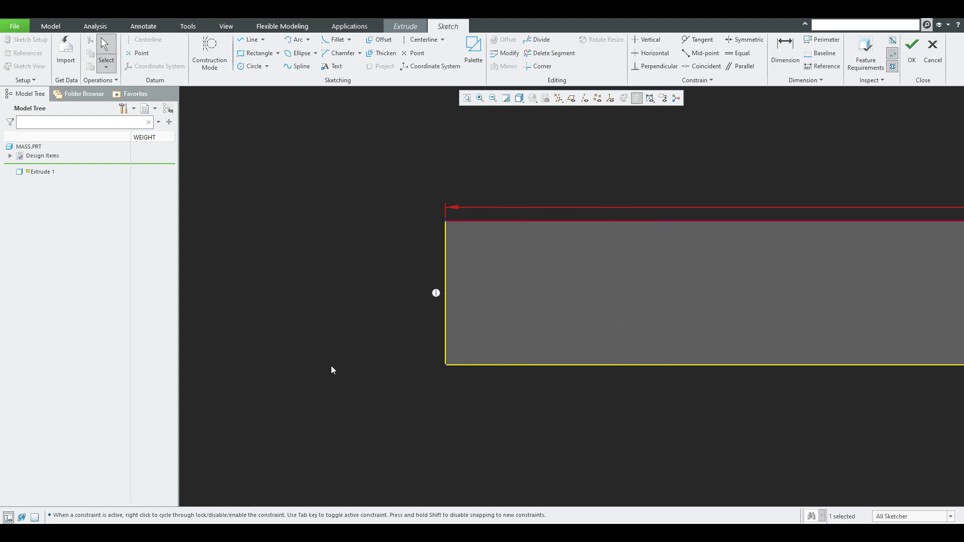
scroll(580, 305, down, 5)
scroll(763, 333, down, 3)
scroll(758, 323, up, 4)
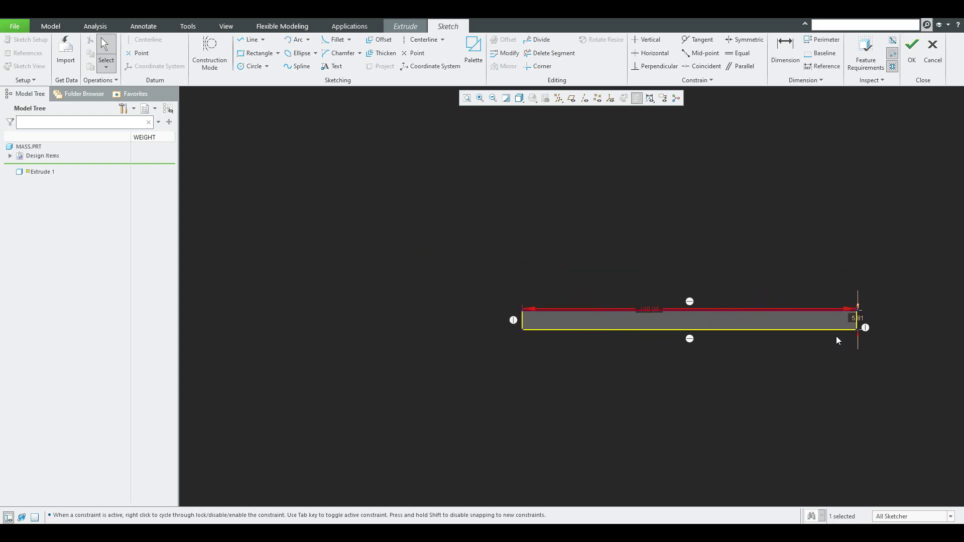
double_click(856, 321)
text(100)
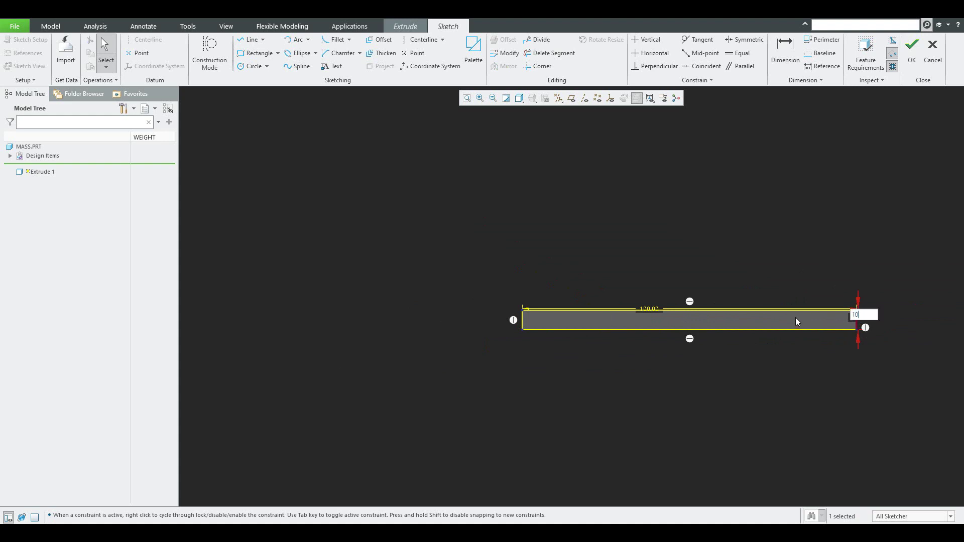
key(Return)
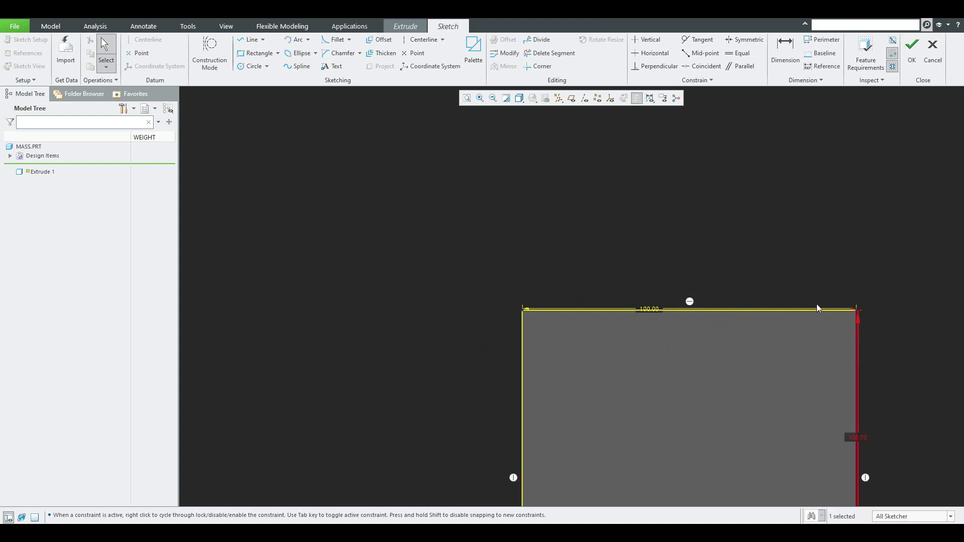
click(912, 47)
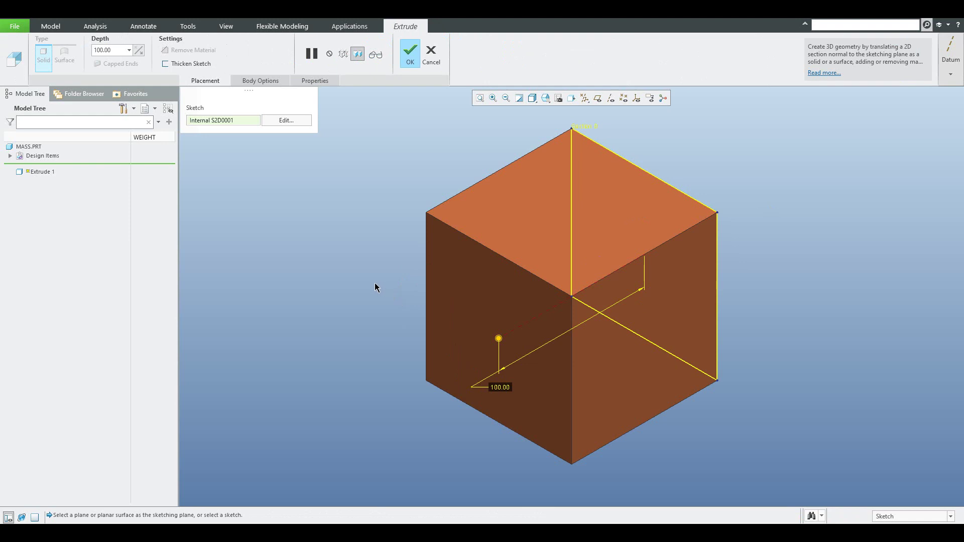
click(409, 62)
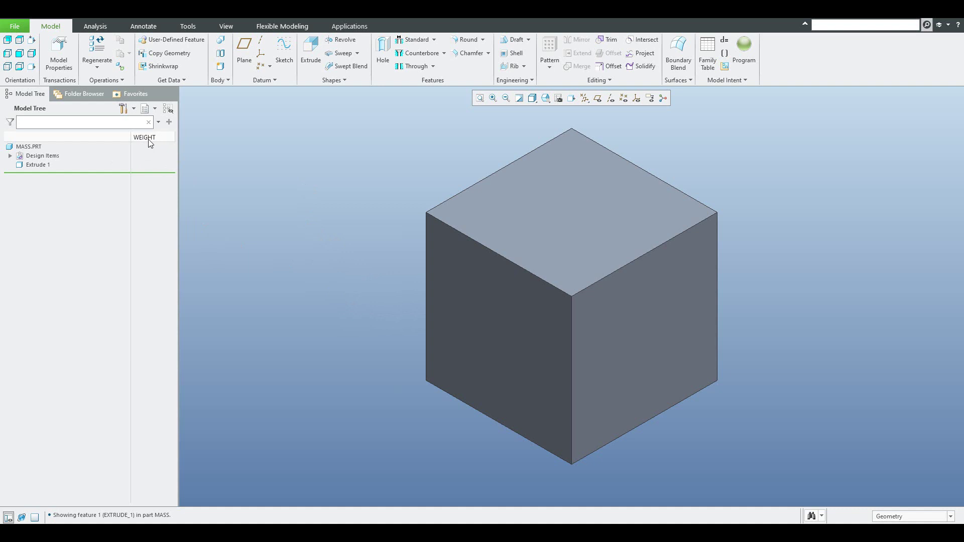
- Remove the WEIGHT column from the model tree's displayed columns
click(126, 109)
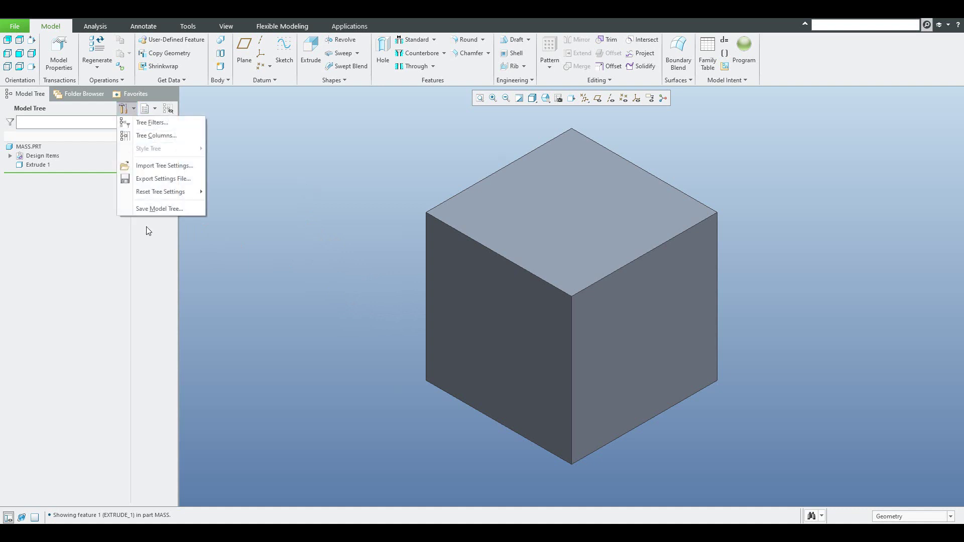
click(154, 136)
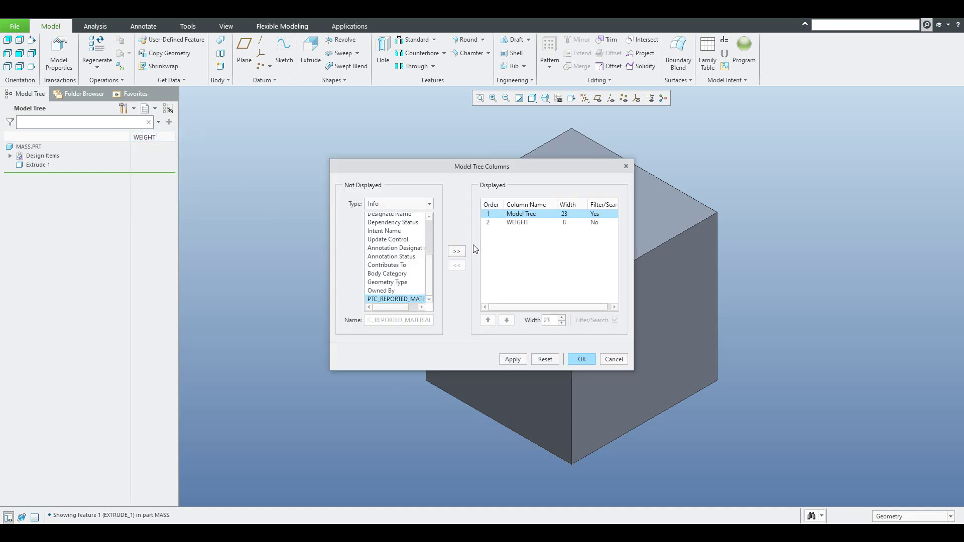
double_click(517, 223)
- Add a model tree column for the Model Params parameter WEIGHT and accept the column setup
click(411, 206)
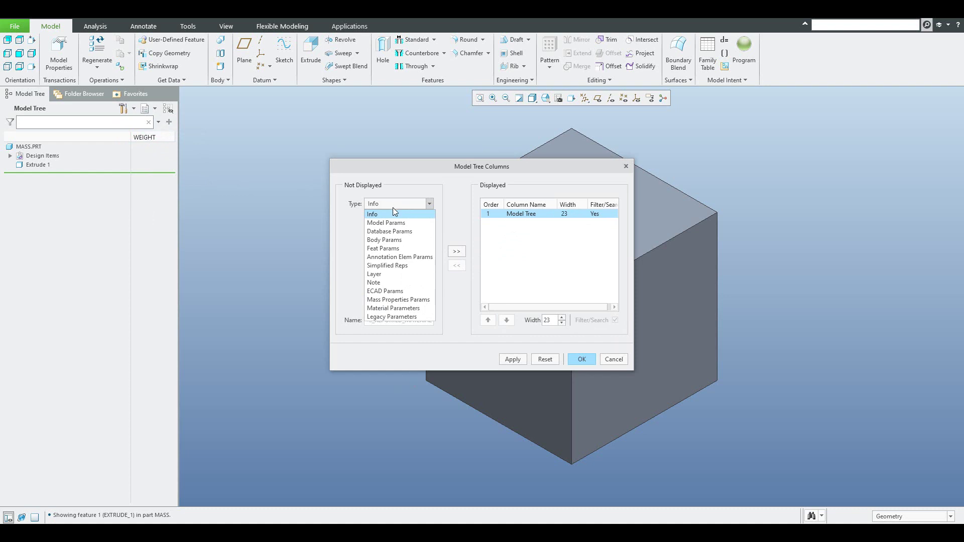
click(386, 223)
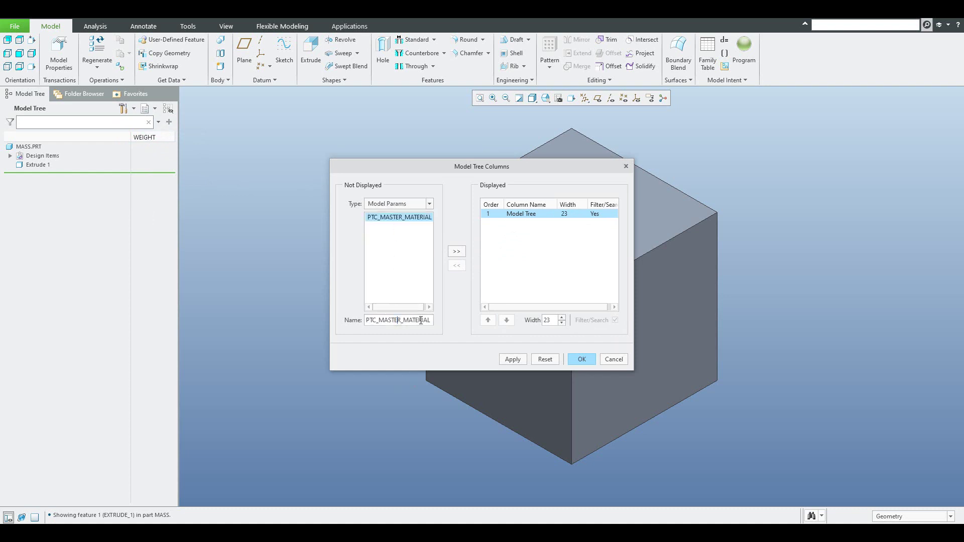
drag(431, 320, 303, 270)
key(BackSpace)
text(WEIGHT)
click(456, 251)
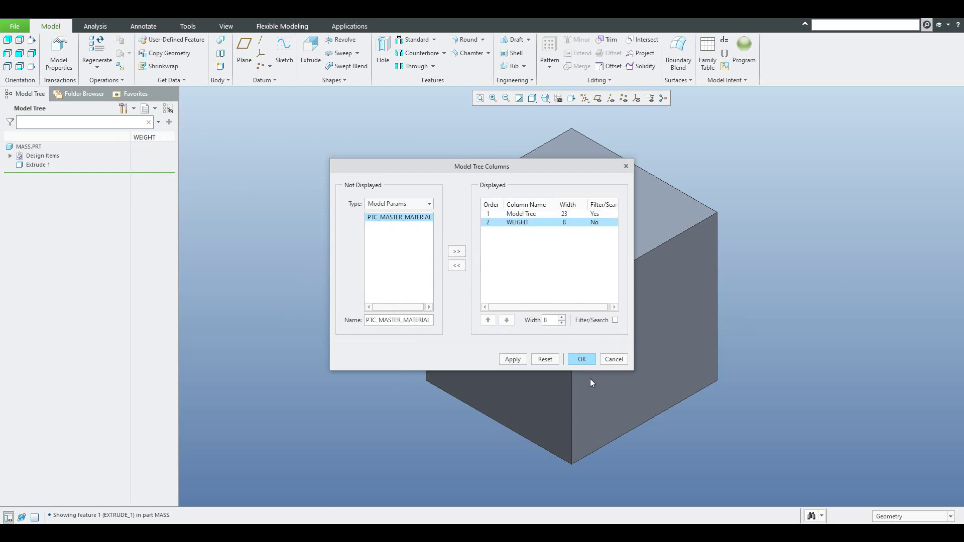
click(581, 357)
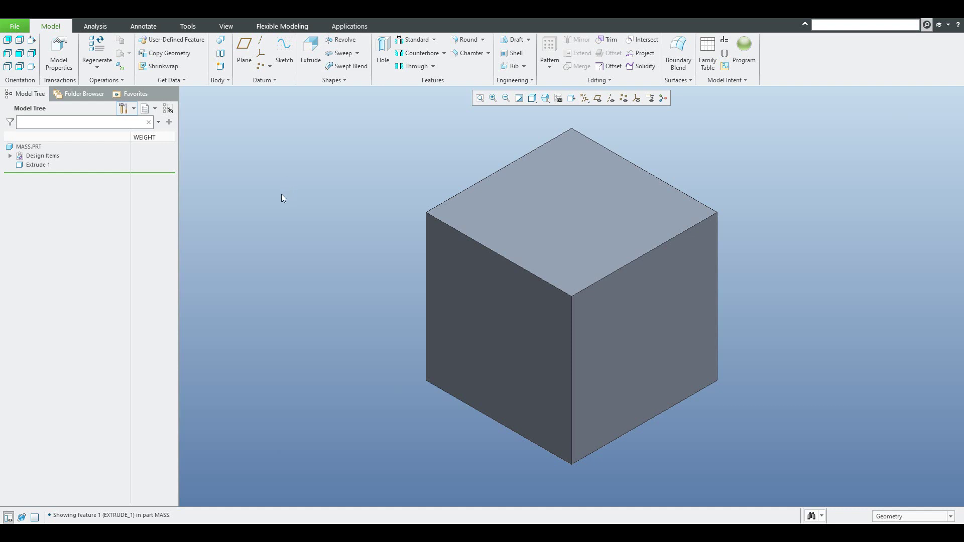
- Assign the library material steel.mtl to the part through its model properties
click(59, 59)
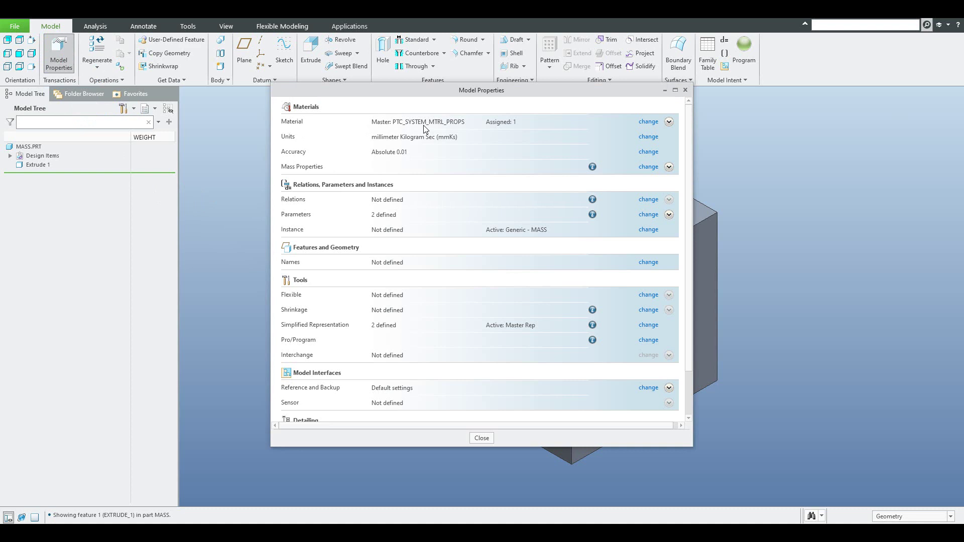
click(652, 122)
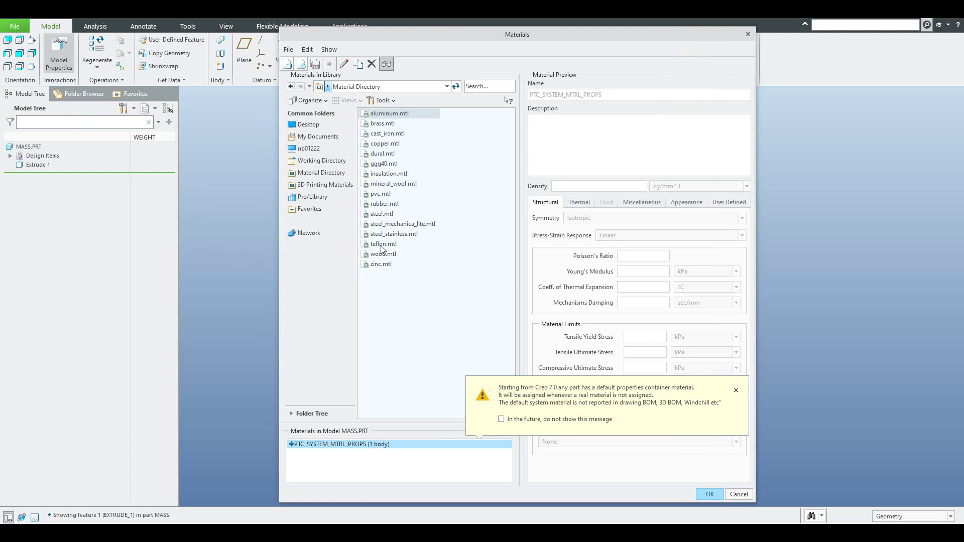
click(383, 216)
double_click(382, 215)
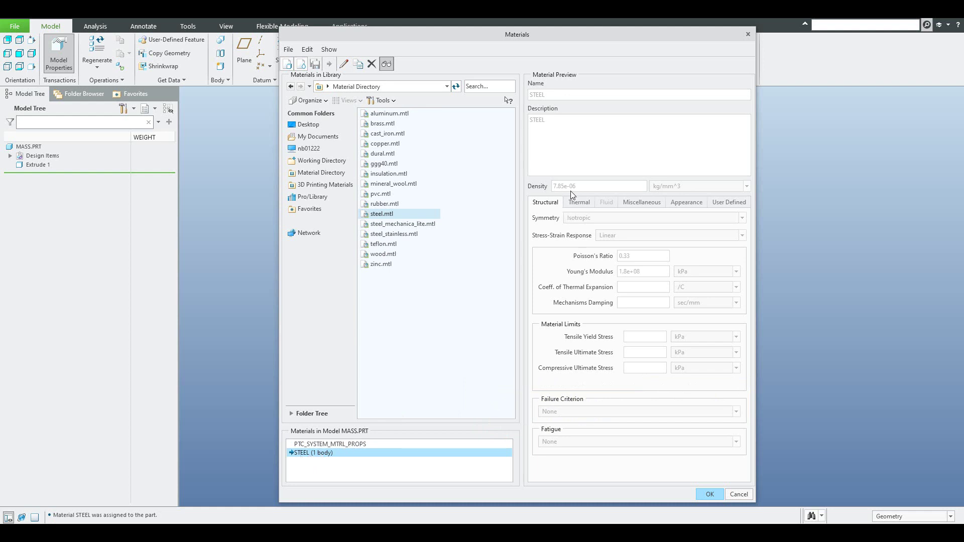
click(707, 494)
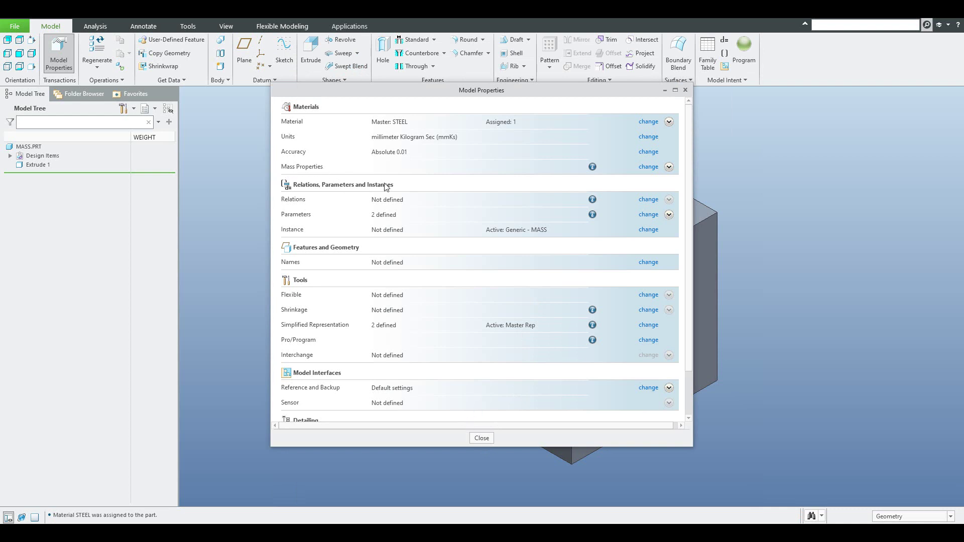
- Calculate the part's mass properties from geometry, accept them and close the model properties
click(648, 167)
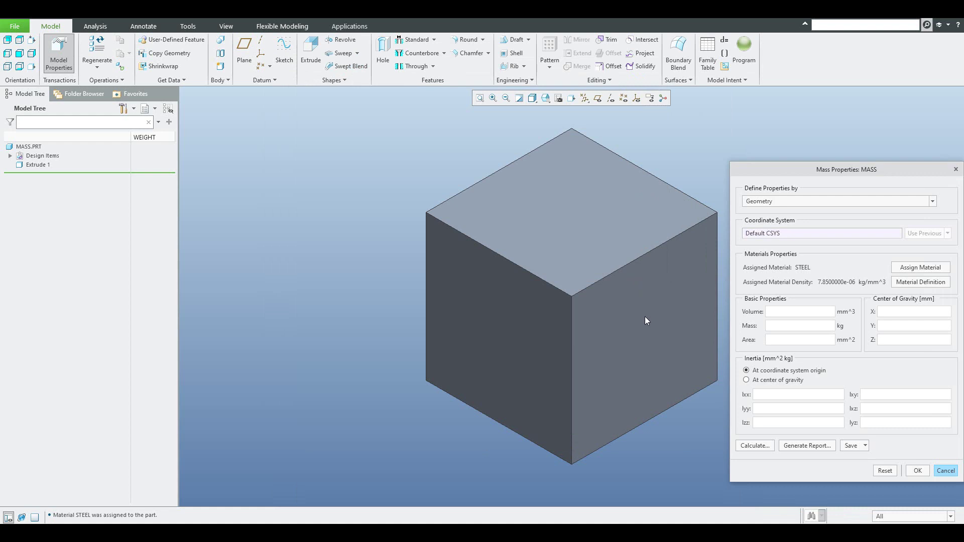
click(754, 445)
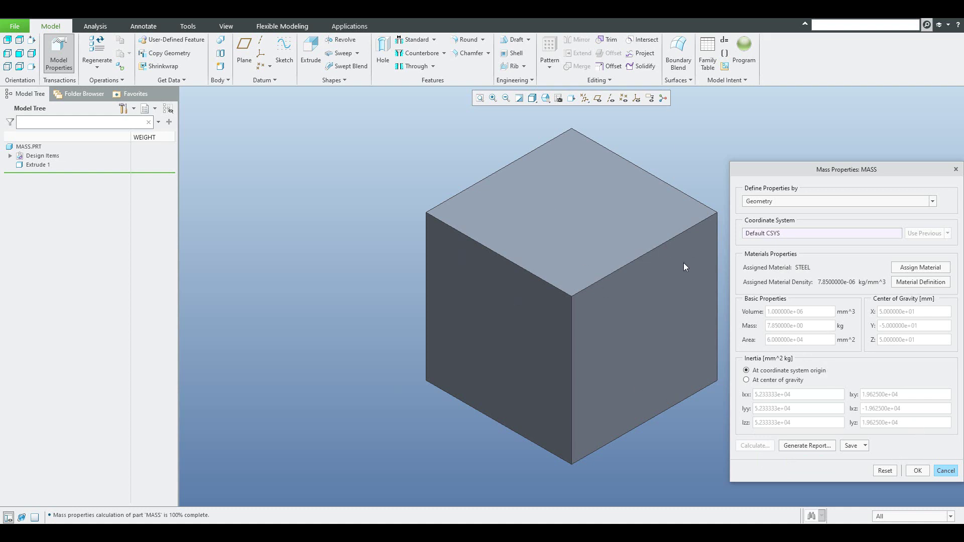
click(918, 471)
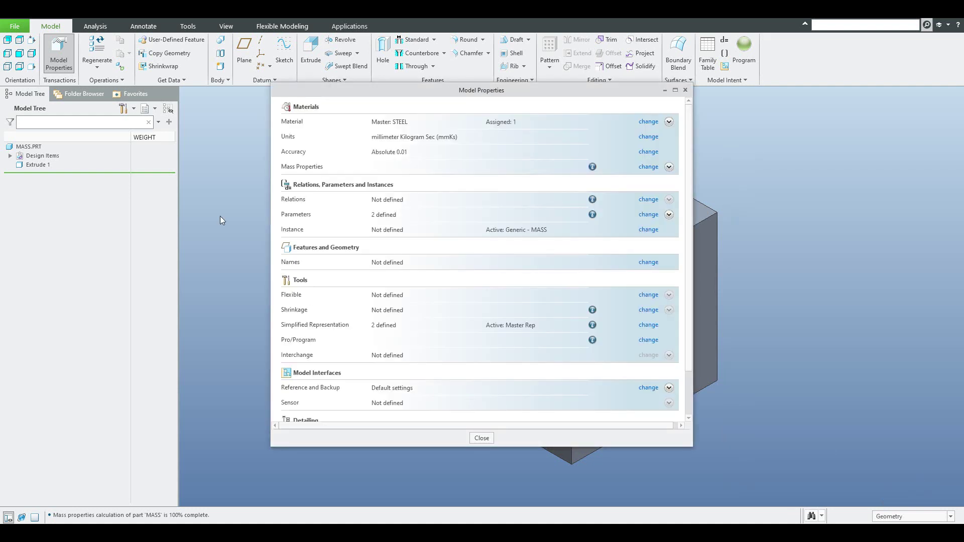
click(479, 436)
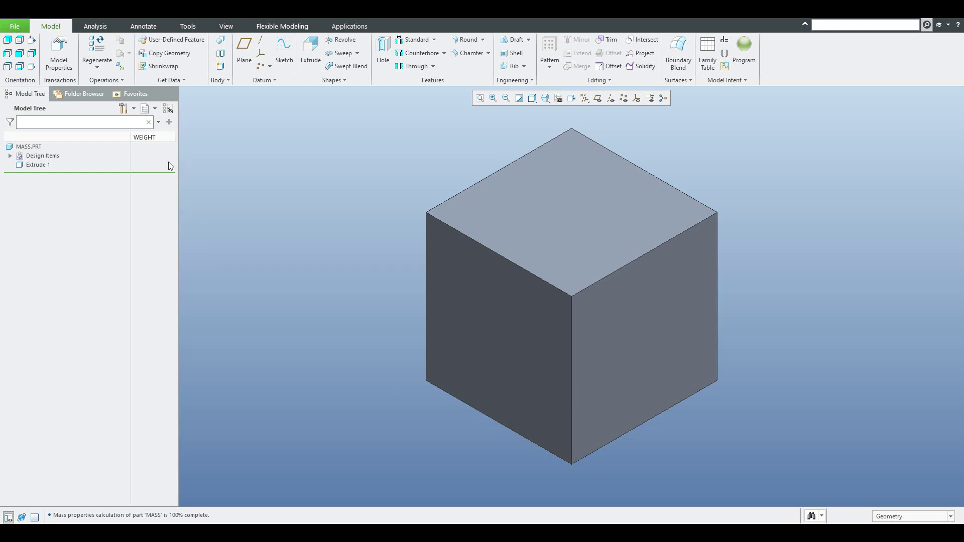
- Enter the part relation WEIGHT=MP_MASS("") in the relations editor
click(724, 43)
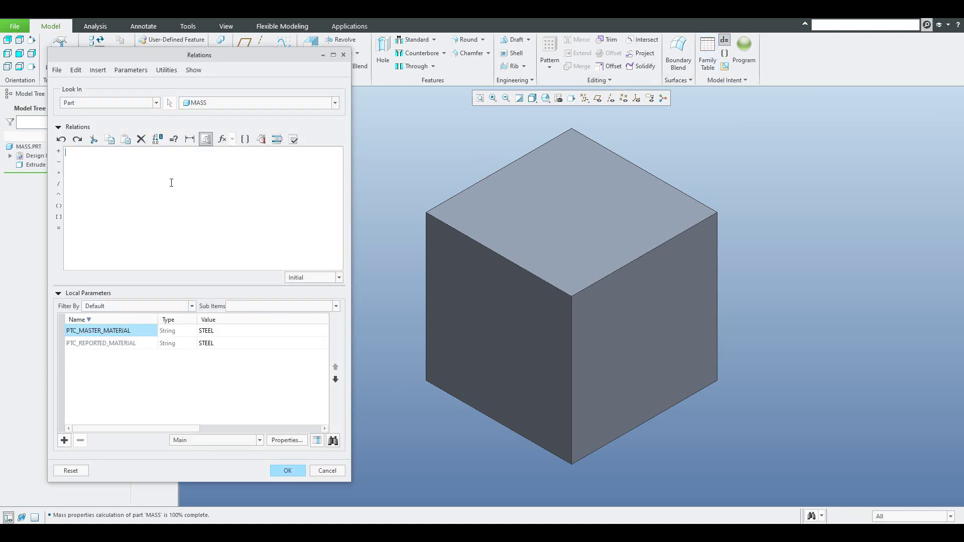
text(mass_property_calculate)
key(ctrl+z)
key(alt+space)
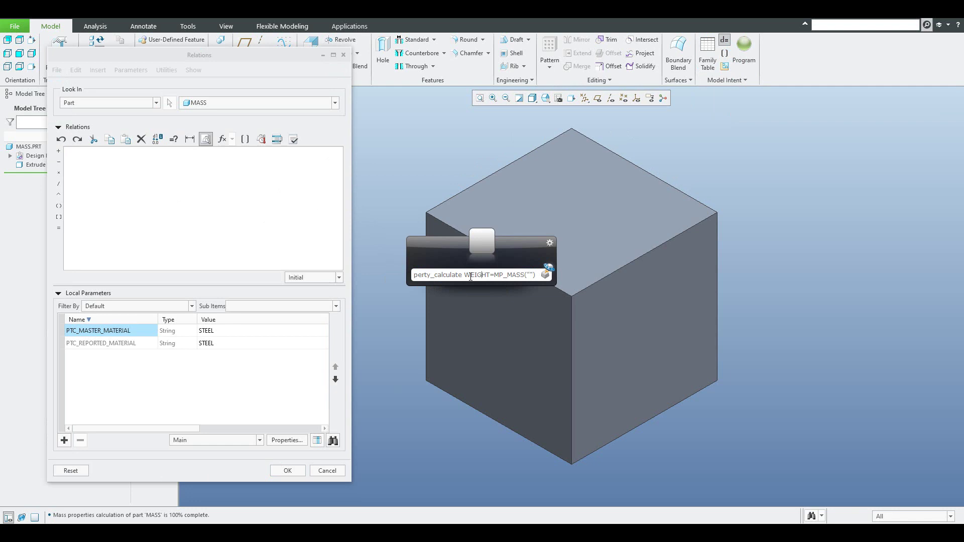
drag(464, 275, 535, 275)
key(ctrl+c)
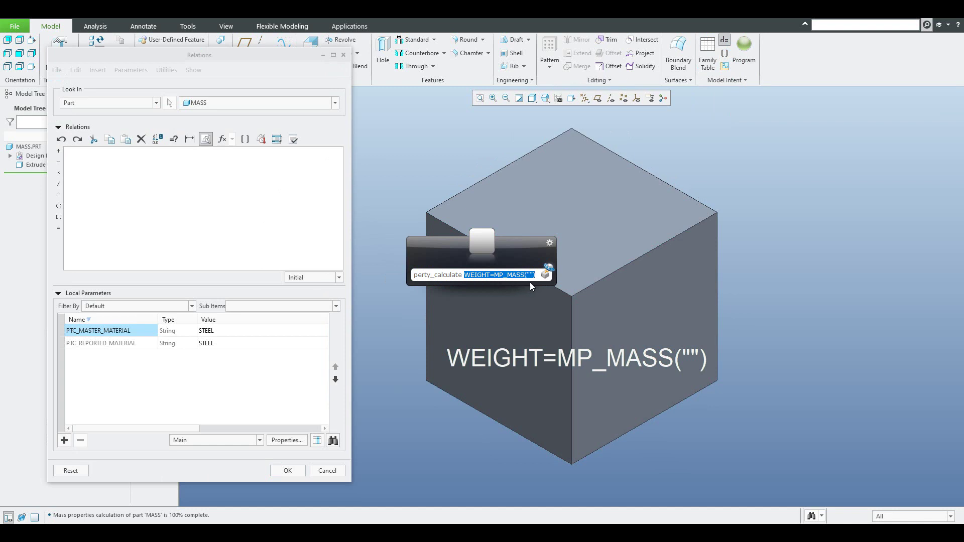
click(161, 167)
key(ctrl+v)
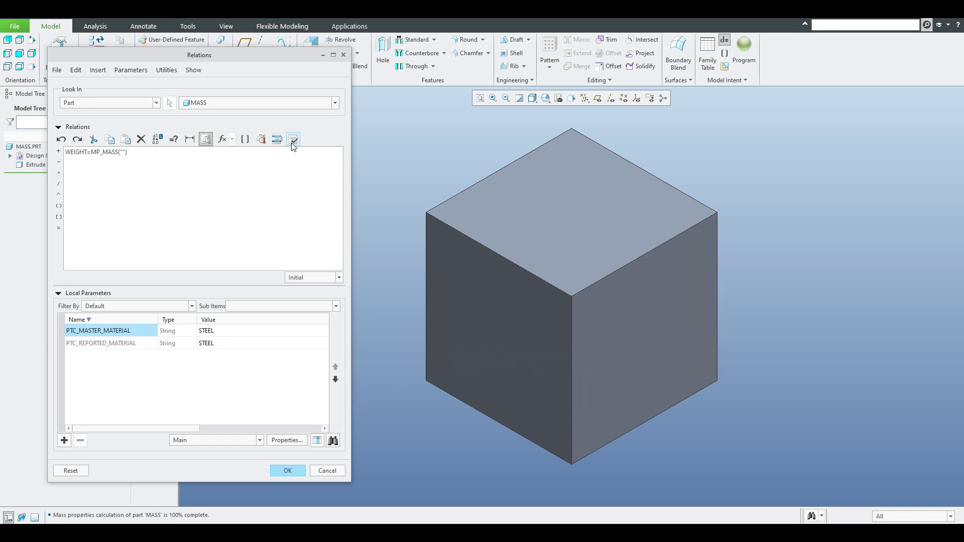
- Verify the WEIGHT relation and accept the part's relations
double_click(87, 153)
click(294, 140)
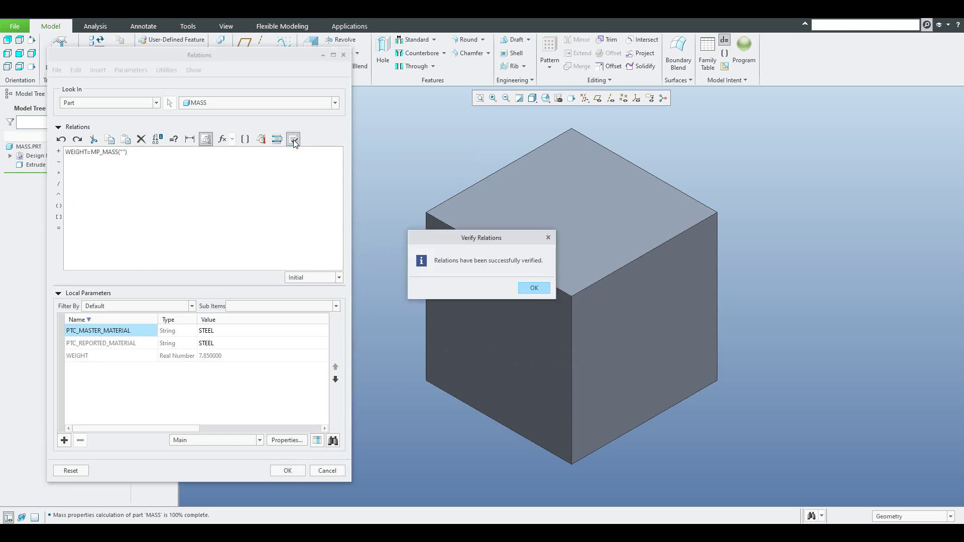
click(540, 291)
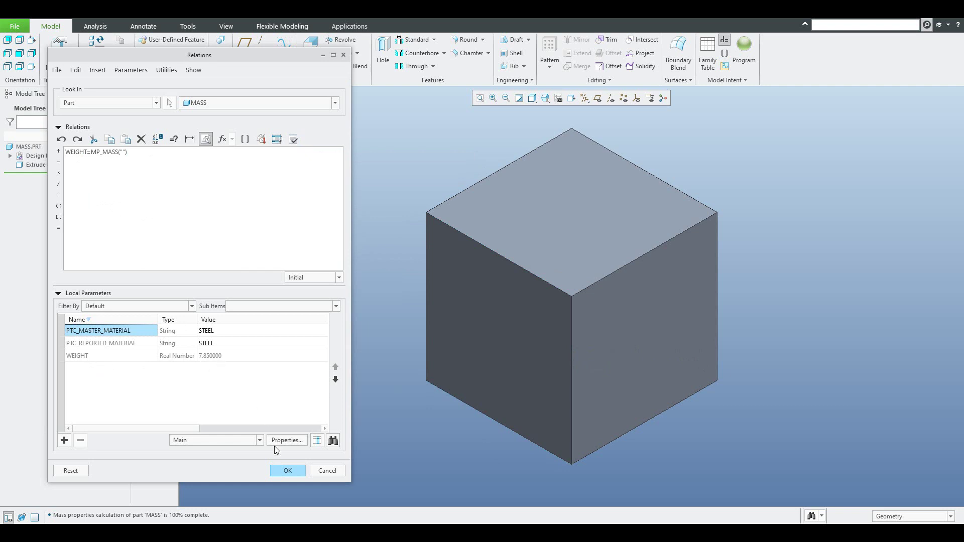
click(288, 472)
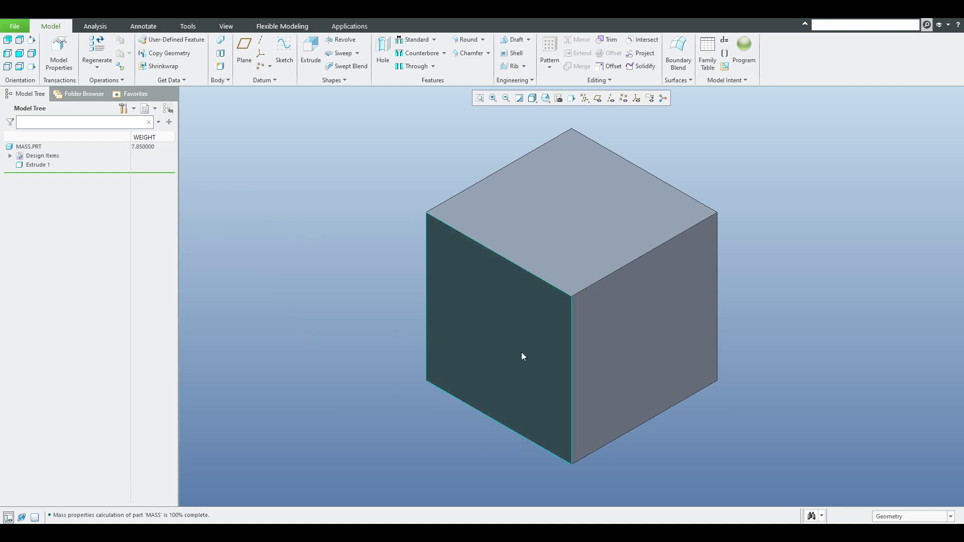
- Shorten the cube's extrusion depth to about 62 mm and regenerate the part
double_click(513, 392)
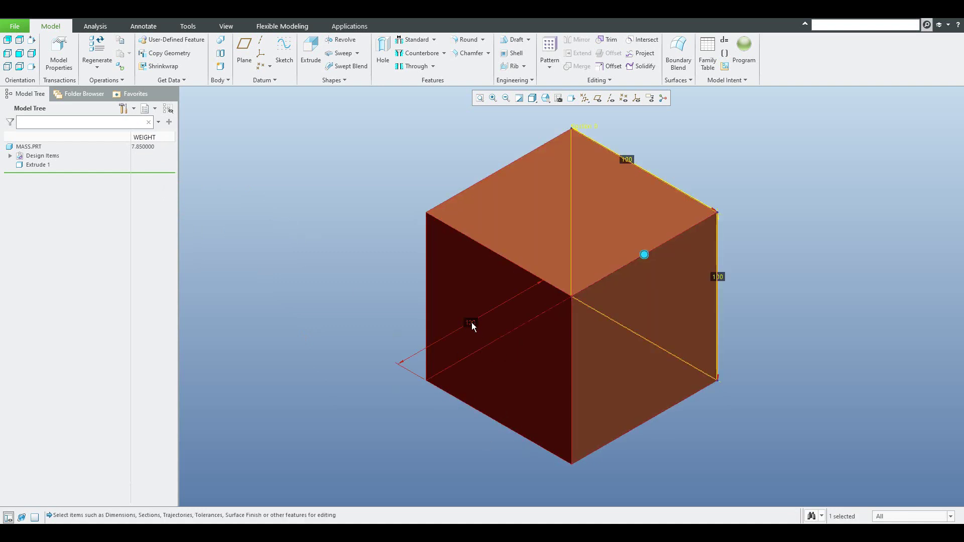
drag(643, 255, 646, 253)
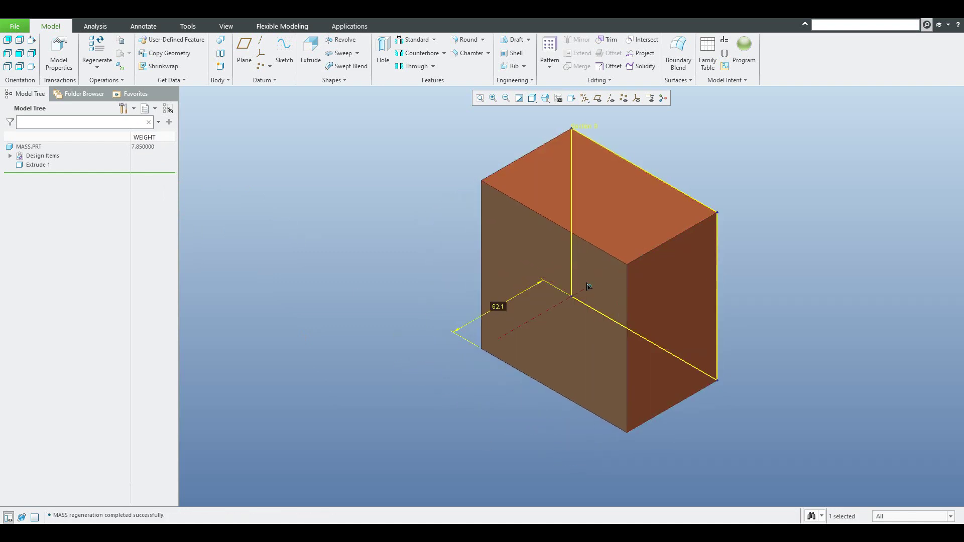
click(352, 258)
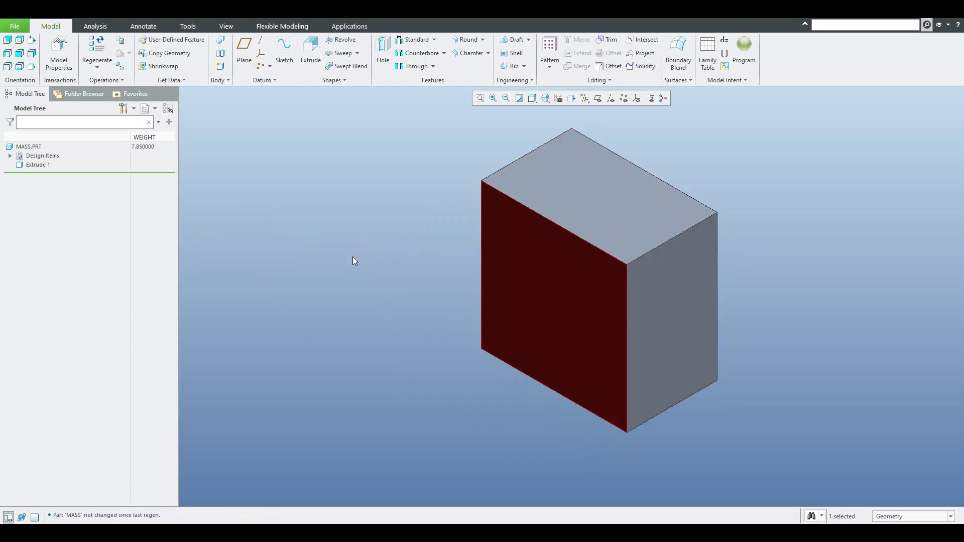
click(364, 272)
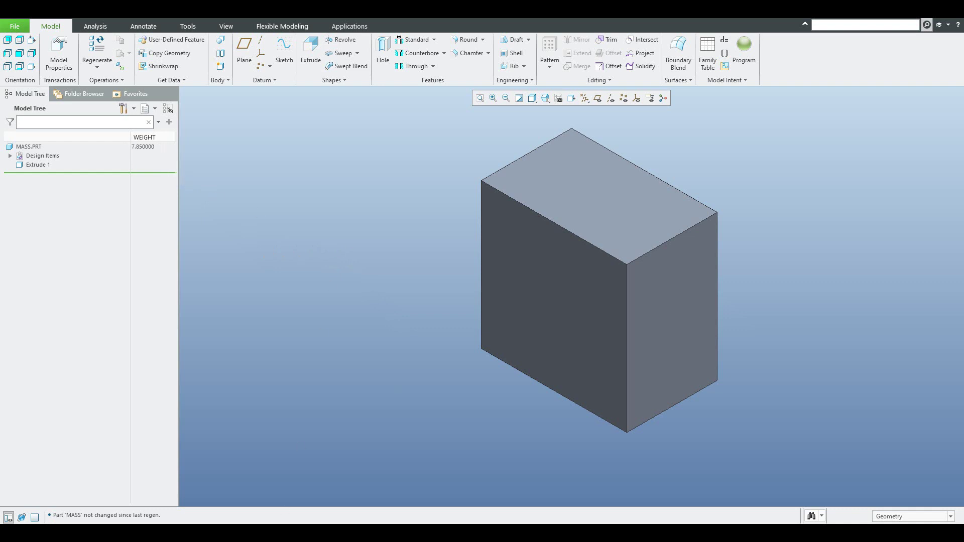
- Switch to configoptions.pdf, examine the mass_property_calculate option's description and allowed values, and return to Creo Parametric
click(196, 489)
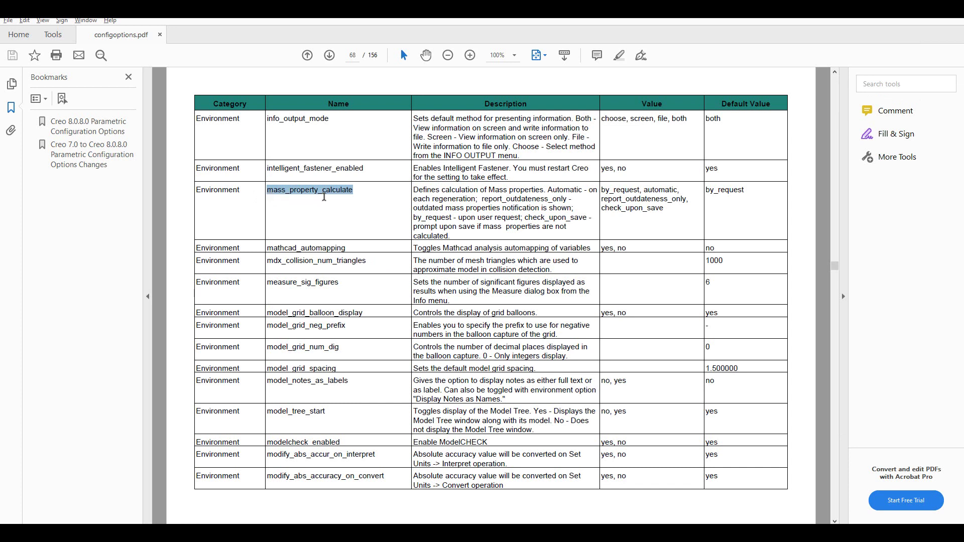
drag(358, 195, 375, 235)
key(alt+space)
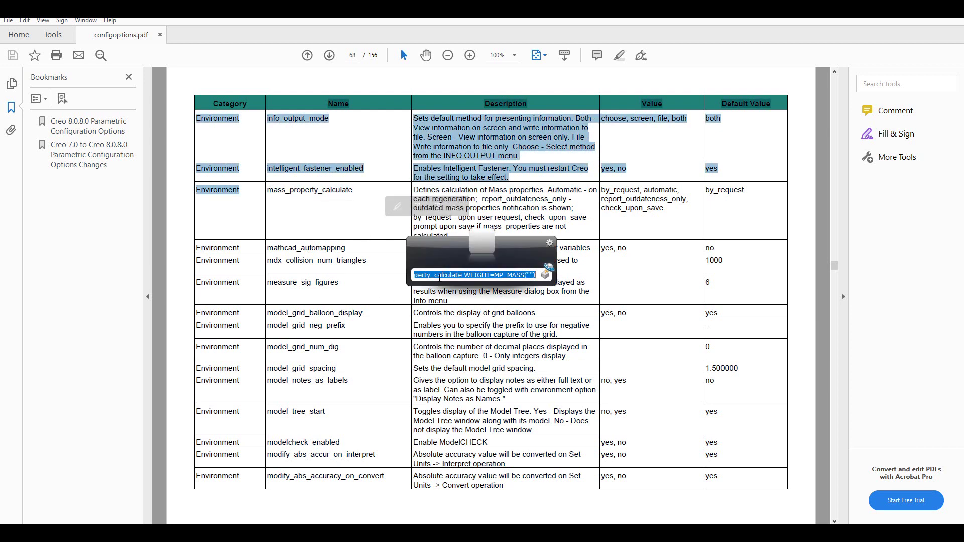
drag(463, 275, 398, 278)
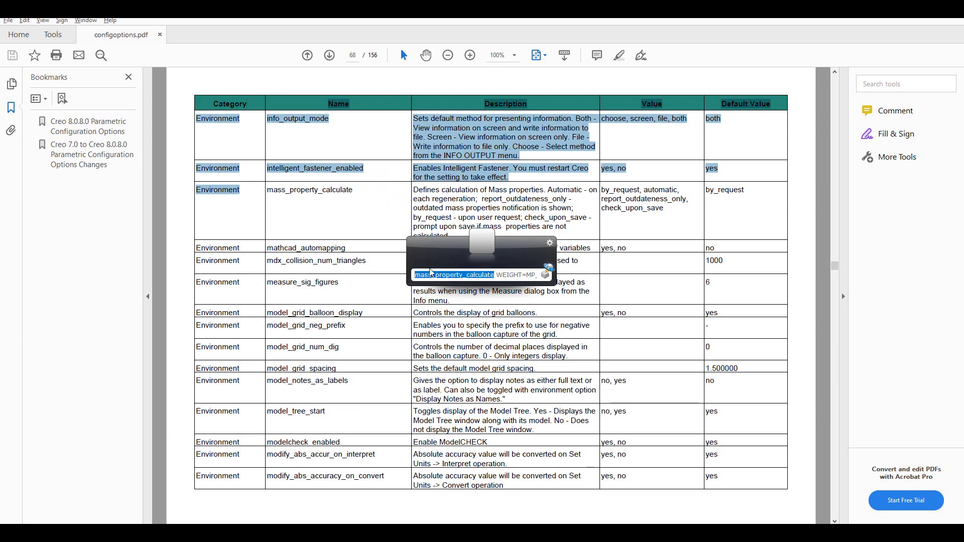
click(445, 220)
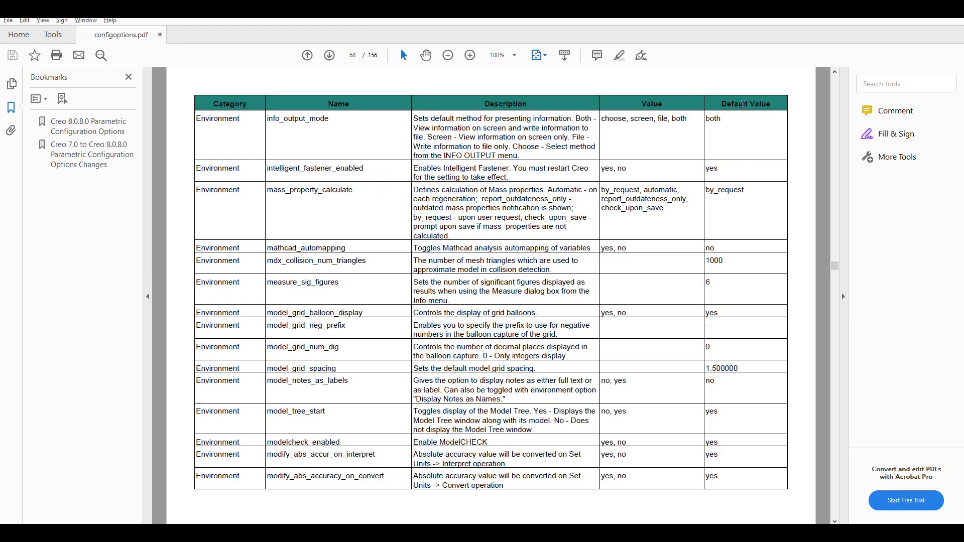
click(894, 20)
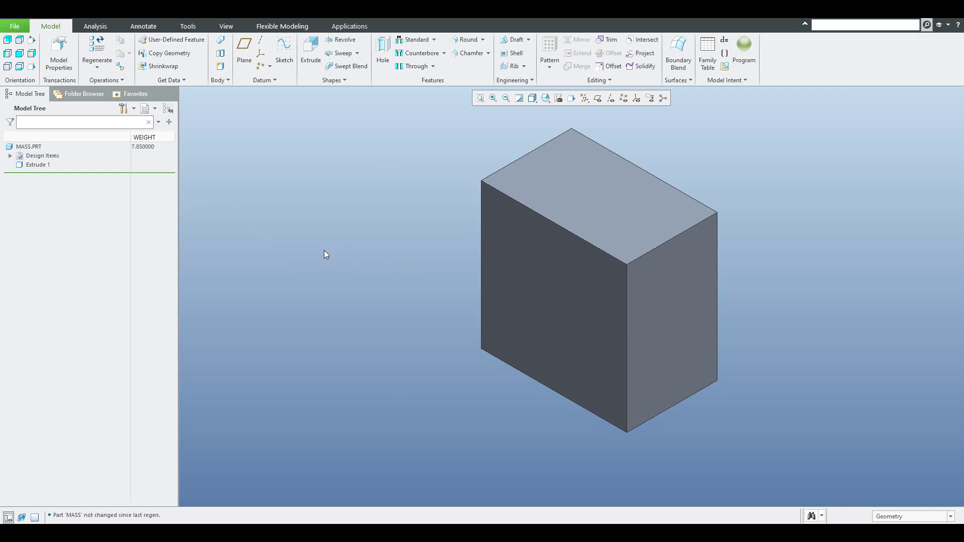
- Recalculate the shortened part's mass properties from geometry, accept them, close the model properties and regenerate
click(60, 52)
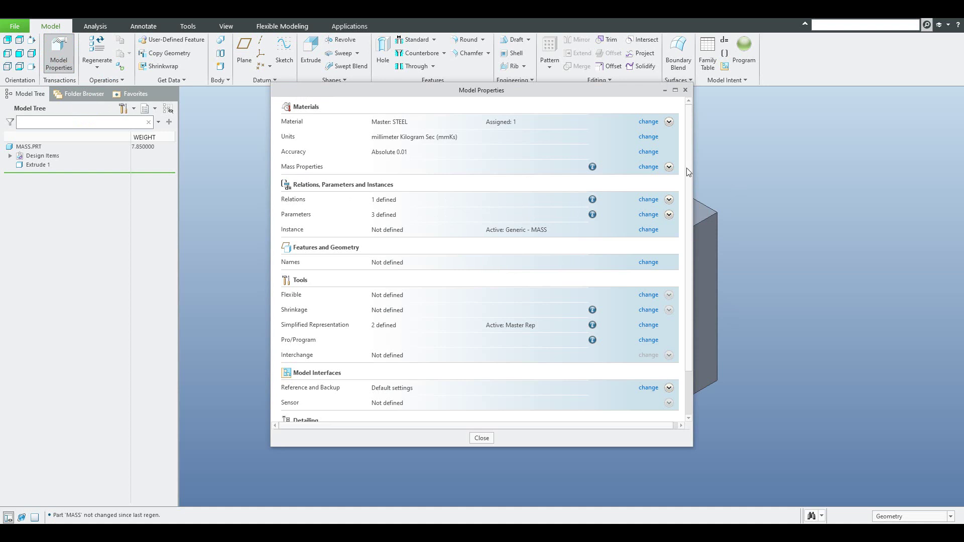
click(648, 167)
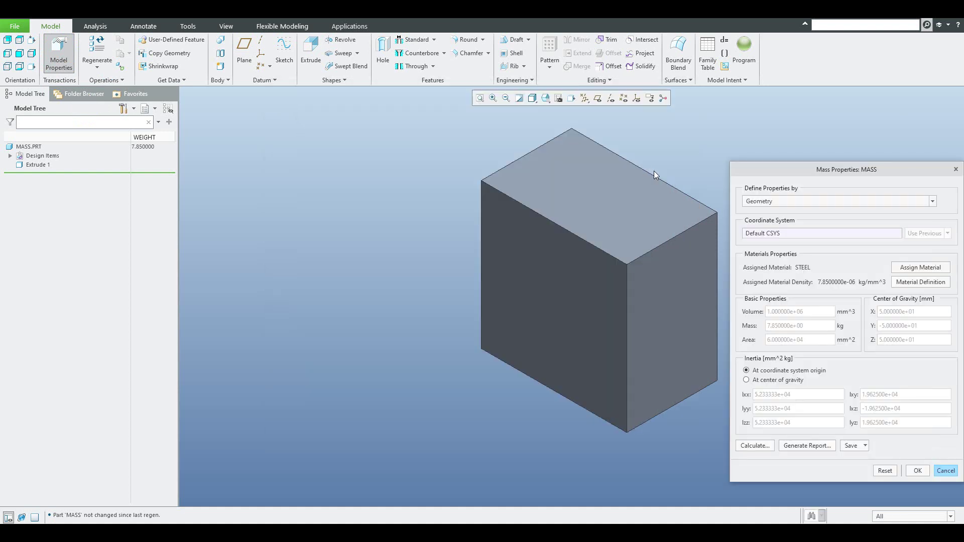
click(755, 445)
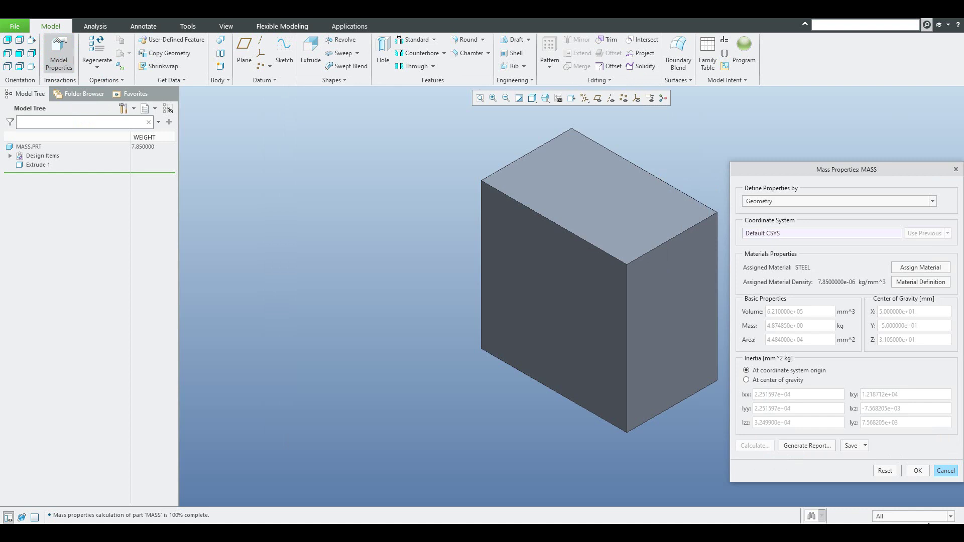
click(914, 475)
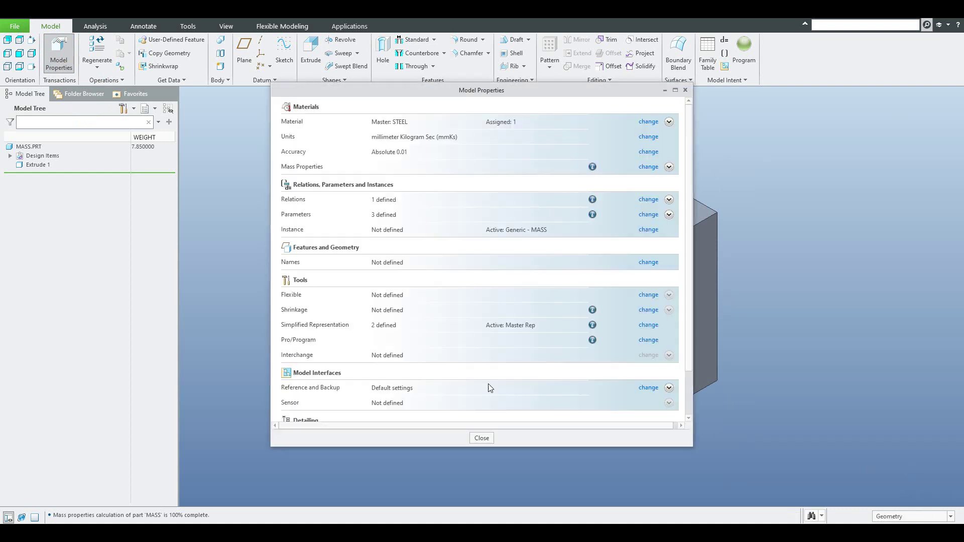
click(481, 436)
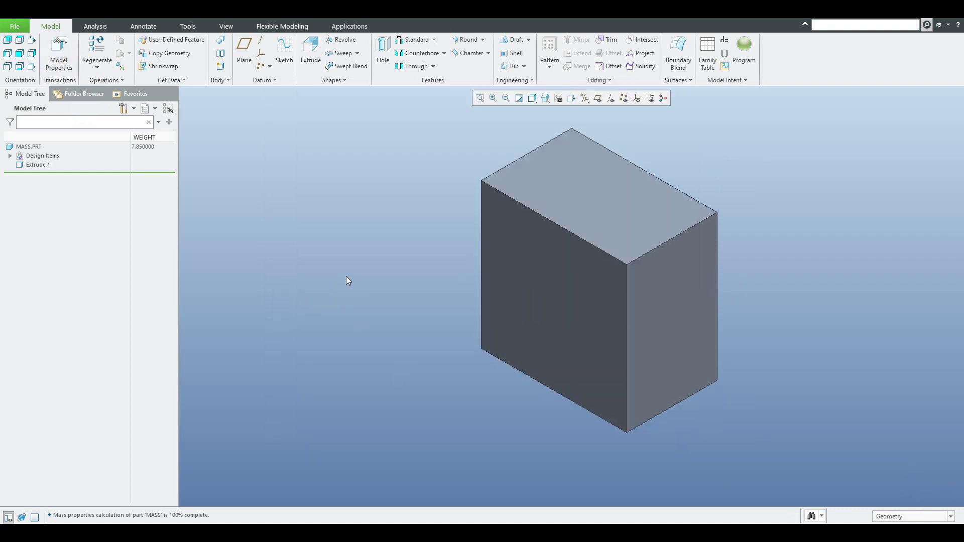
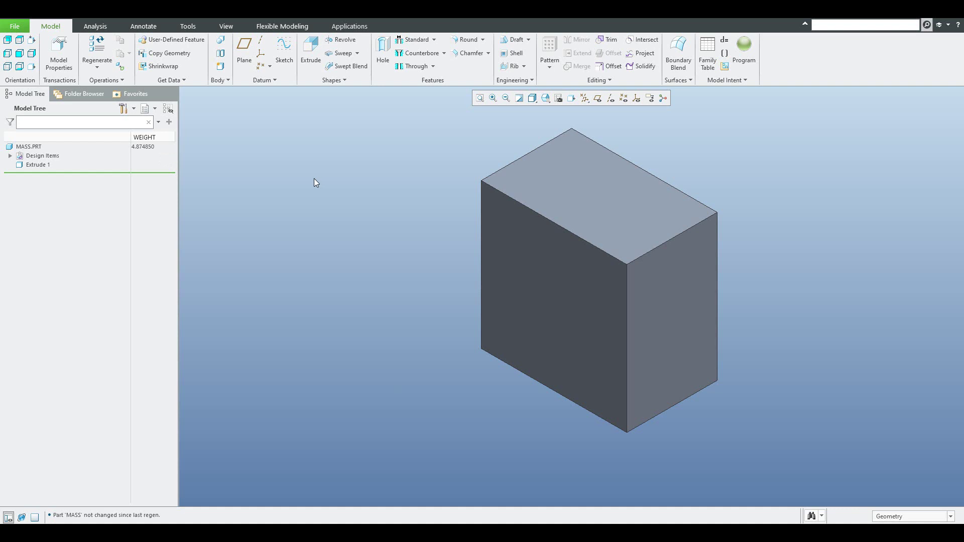
- Copy the option name mass_property_calculate from the stored launcher text and dismiss the launcher
key(ctrl+space)
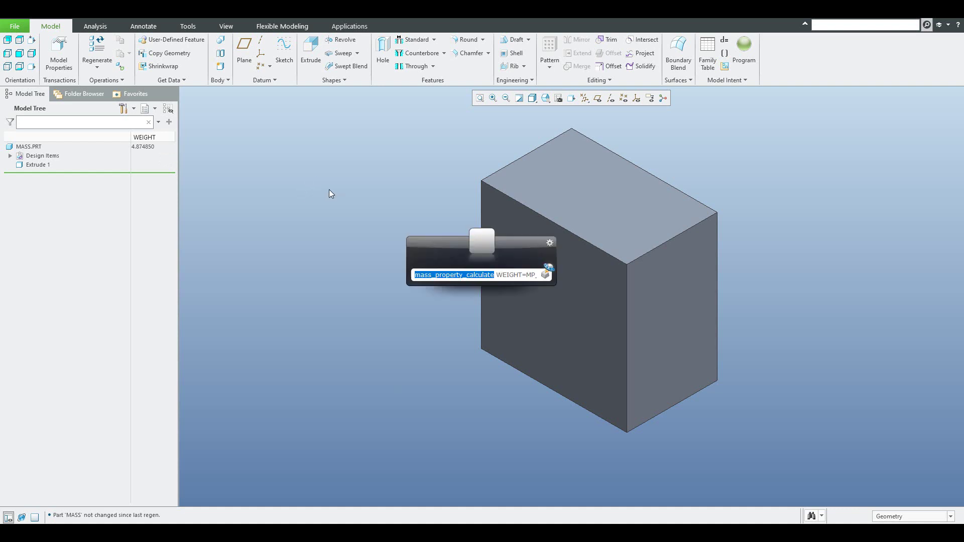
key(End)
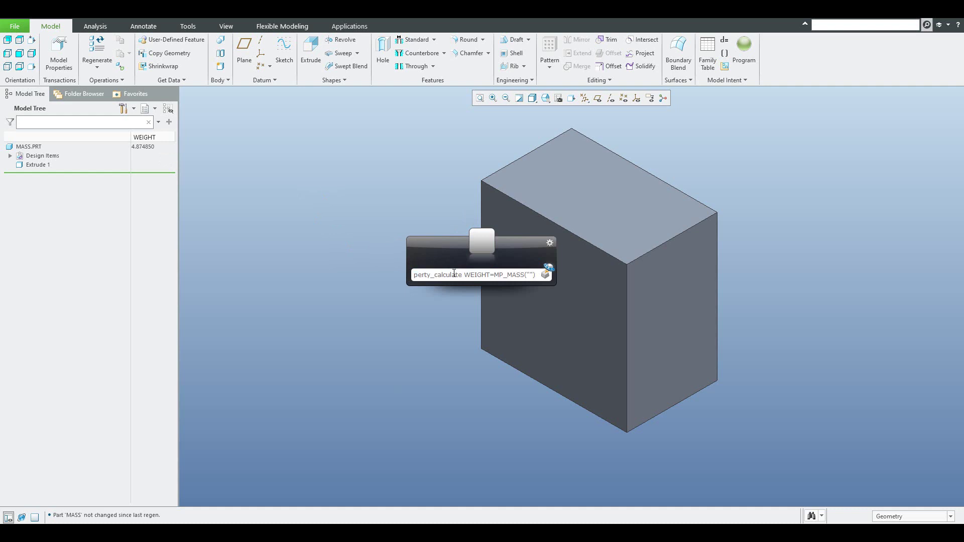
double_click(458, 275)
key(ctrl+c)
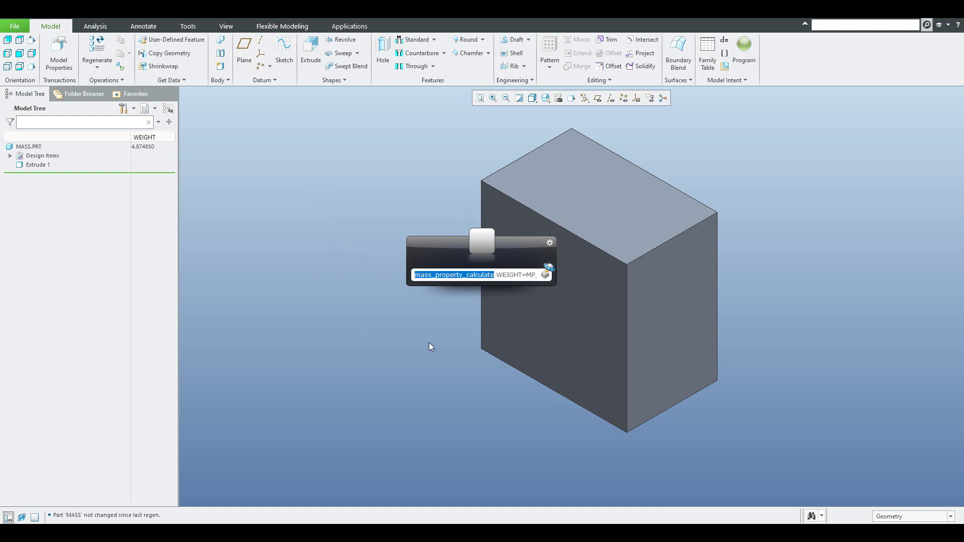
key(Escape)
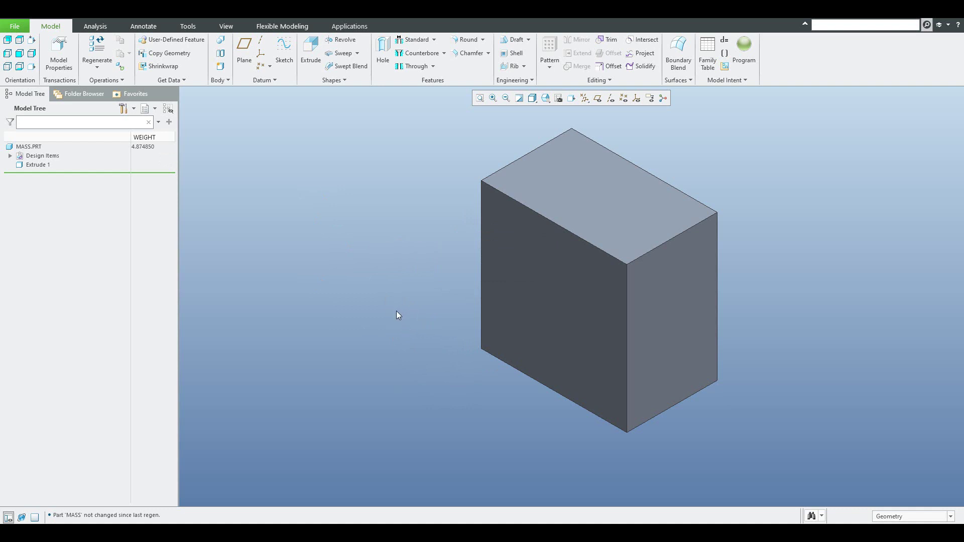
- Search the configuration editor for the option mass_property_calculate
click(15, 27)
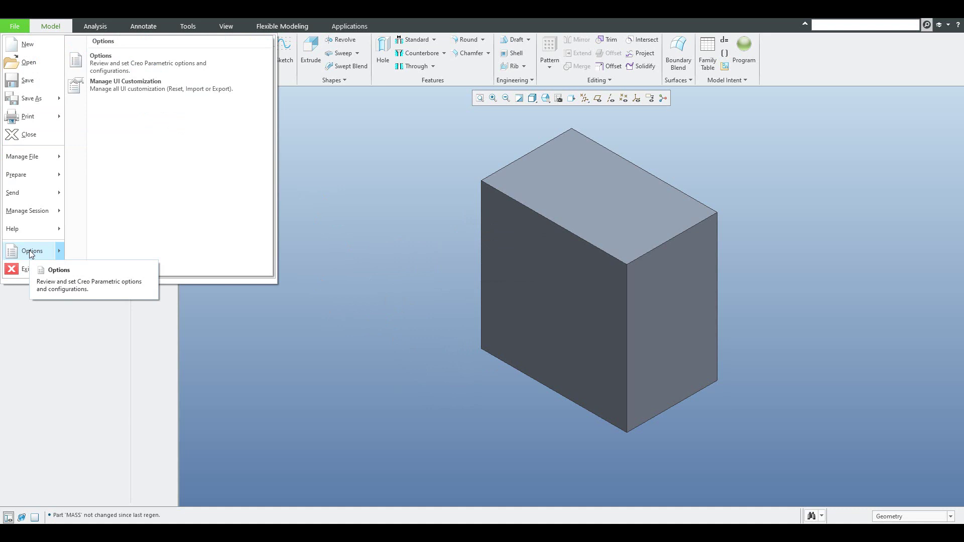
click(29, 249)
click(270, 295)
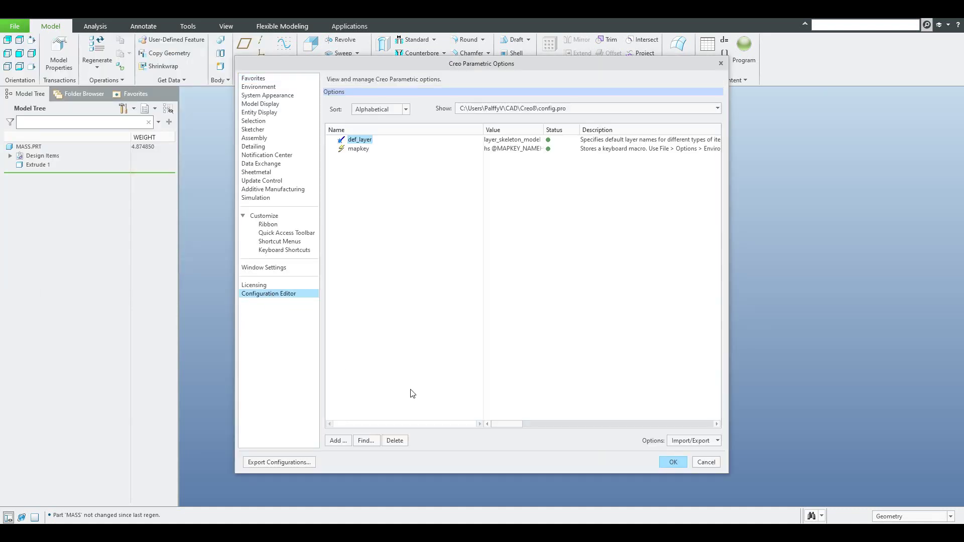
click(365, 441)
key(ctrl+v)
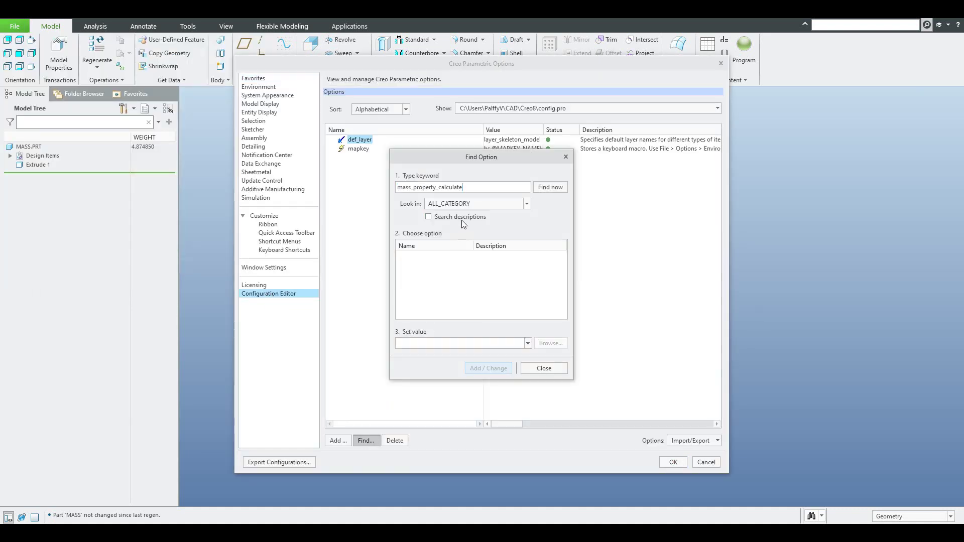
click(551, 187)
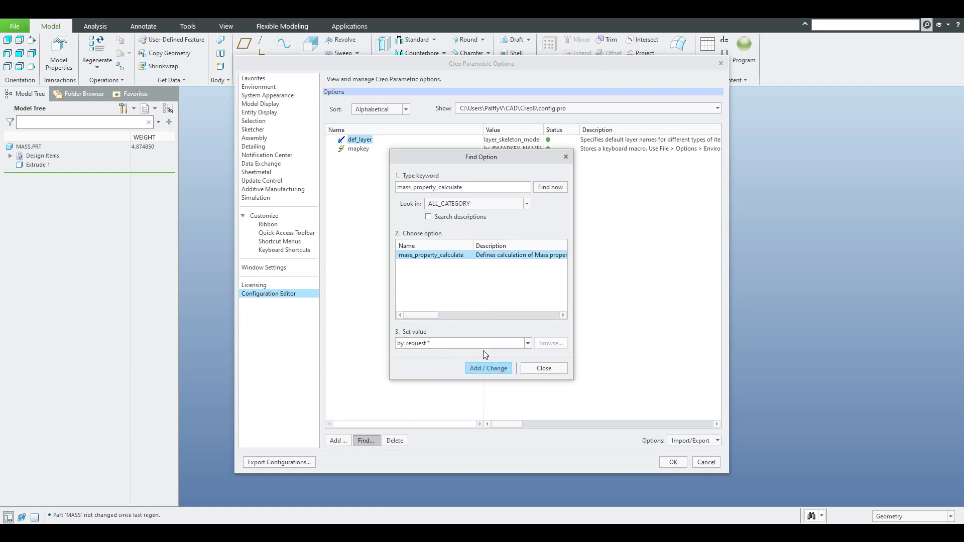
- Set mass_property_calculate to check_upon_save and apply it to the current session without saving a configuration file
click(528, 343)
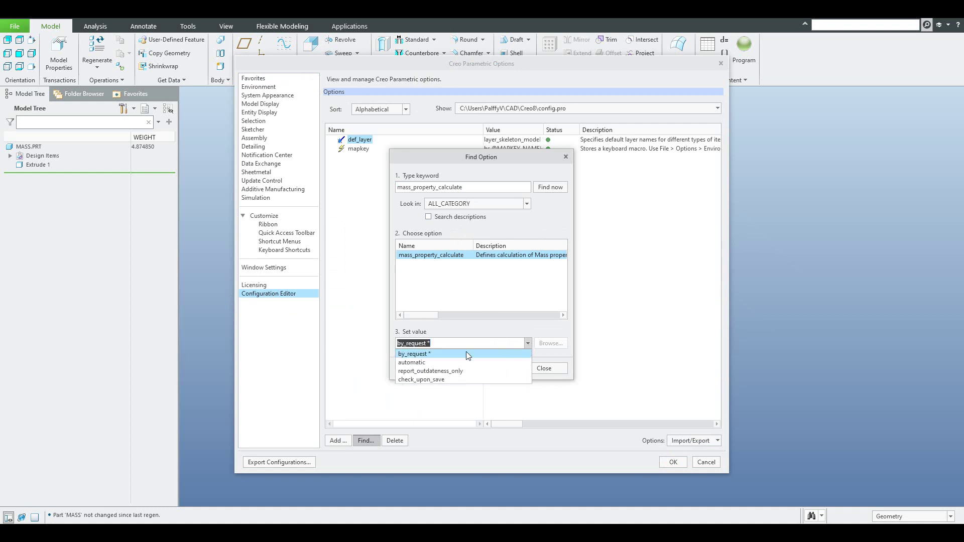
click(407, 380)
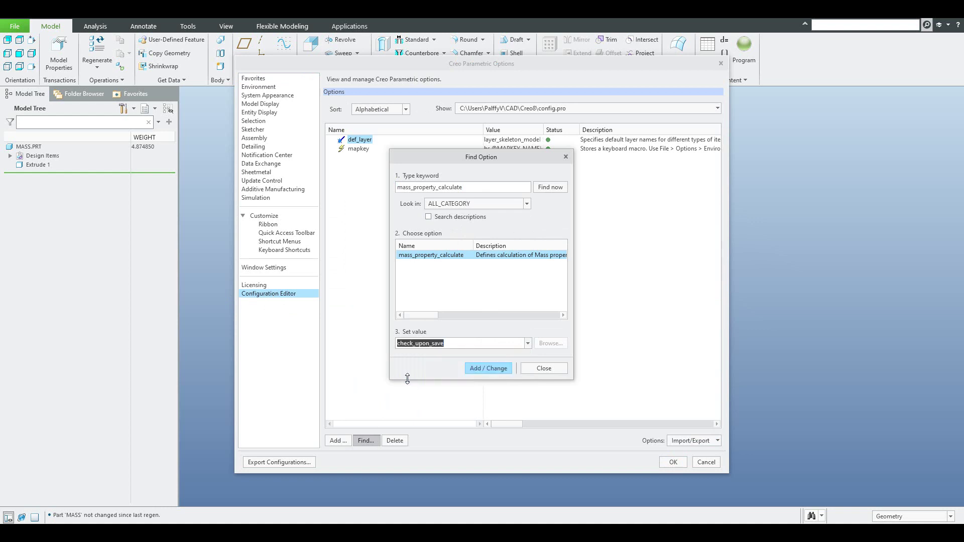
click(484, 369)
click(547, 371)
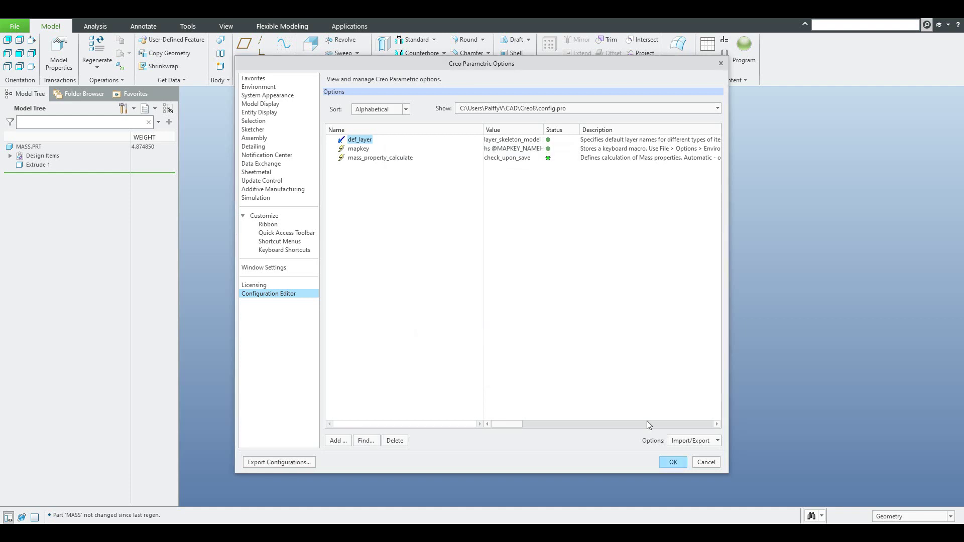
click(672, 461)
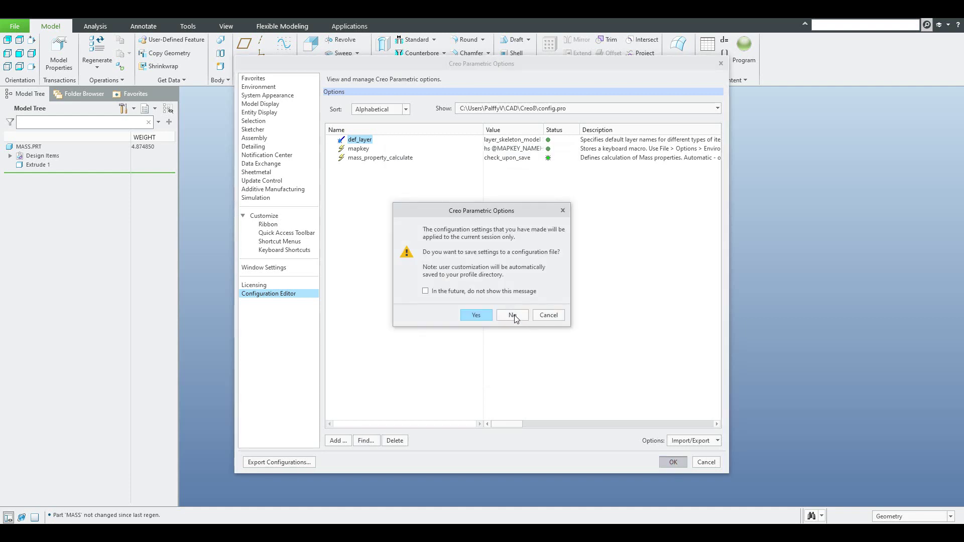
click(512, 315)
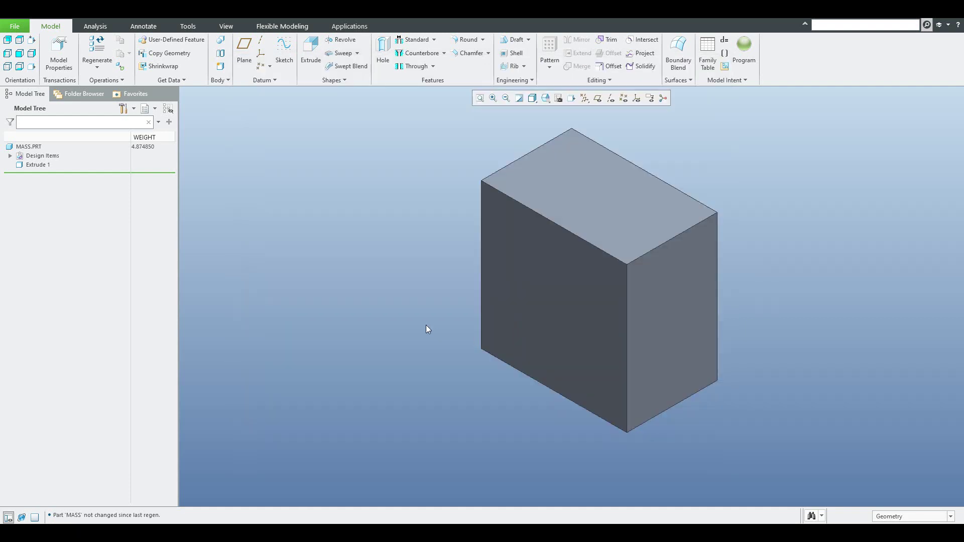
- Shorten the block's extrusion depth further to make a thin plate, and regenerate the part
double_click(591, 338)
drag(653, 266, 585, 279)
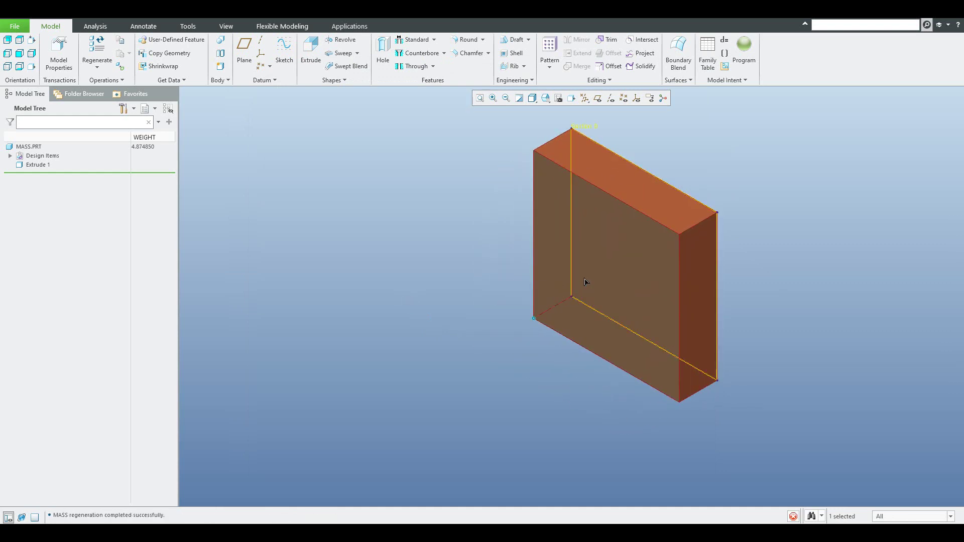
click(352, 200)
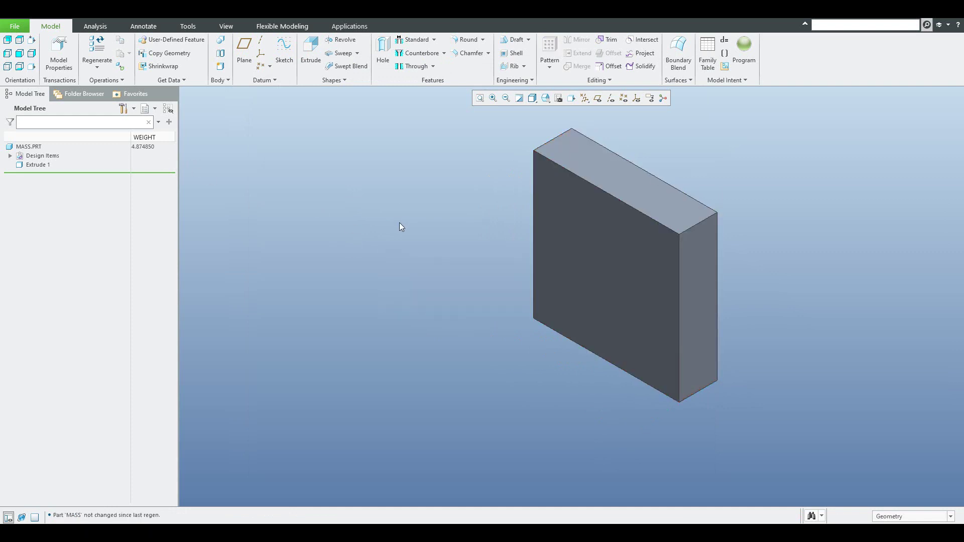
- Save MASS.PRT in the mass folder, accepting the conflict about uncalculated mass properties
key(ctrl+s)
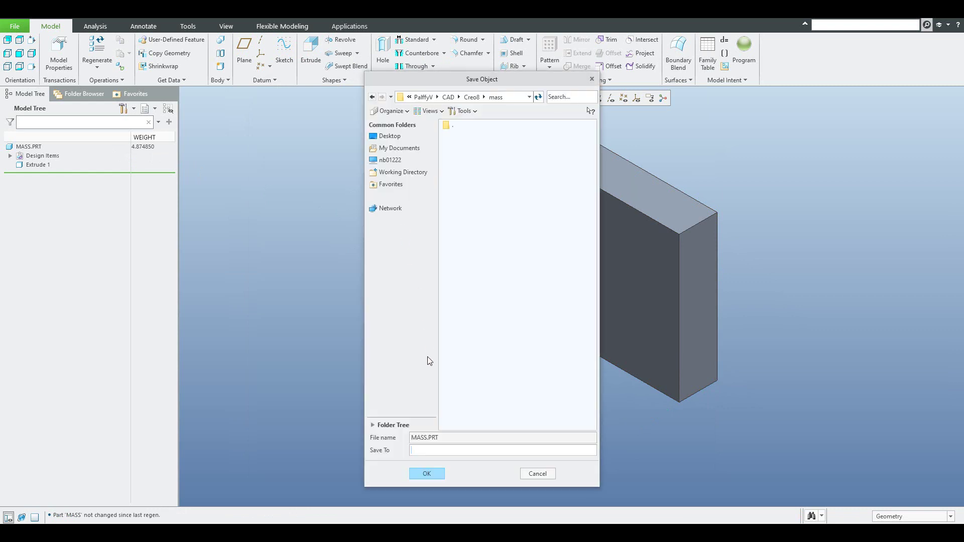
click(426, 474)
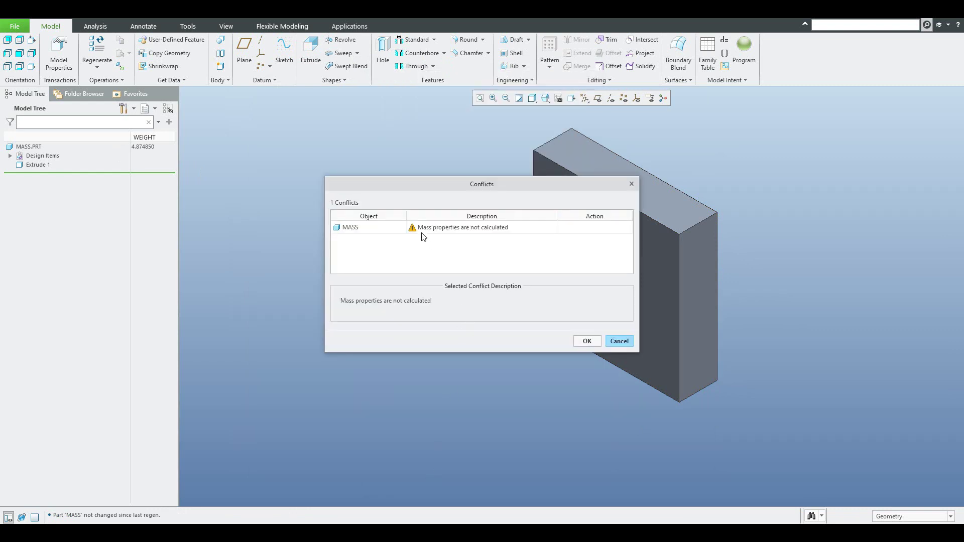
click(587, 344)
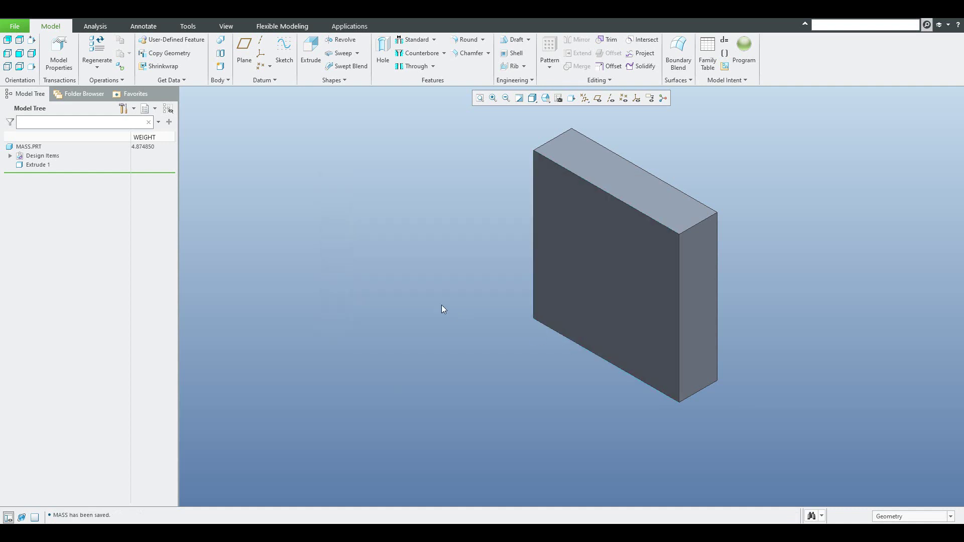
- Recalculate the part's mass properties from its geometry and accept the result in the model properties
click(56, 47)
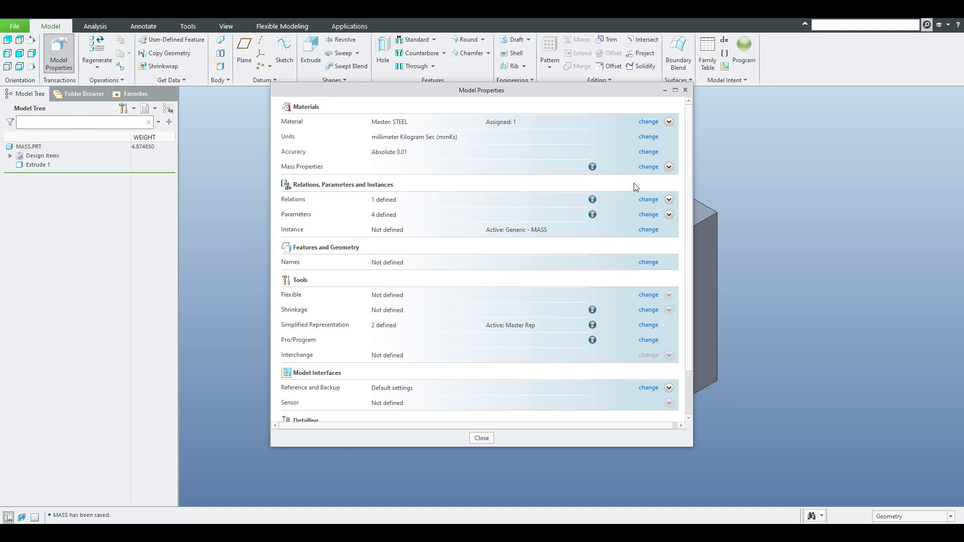
click(646, 166)
click(758, 446)
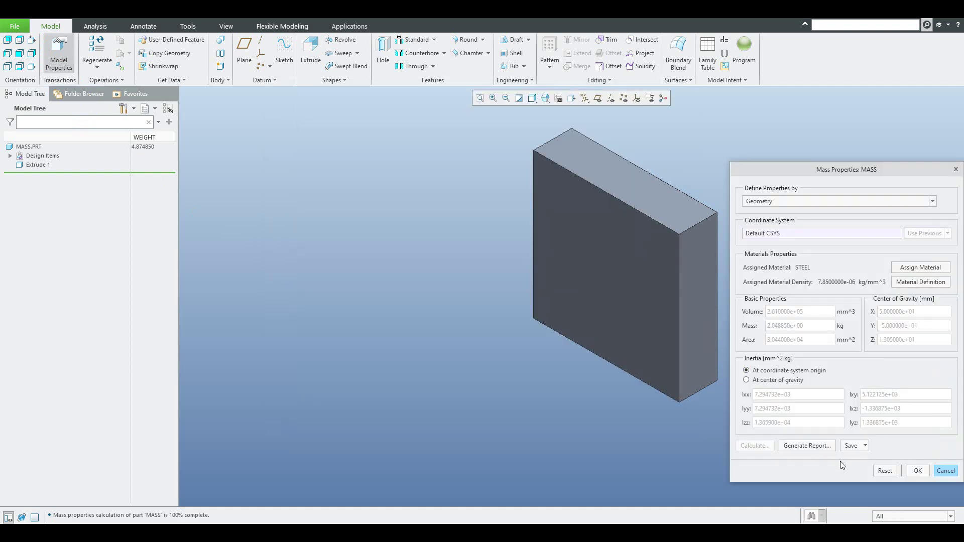
click(919, 471)
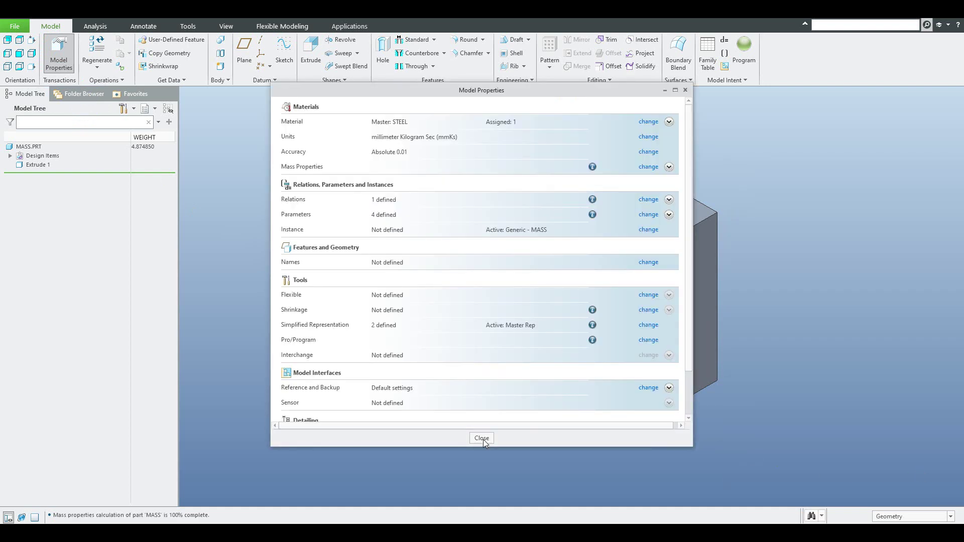
click(480, 438)
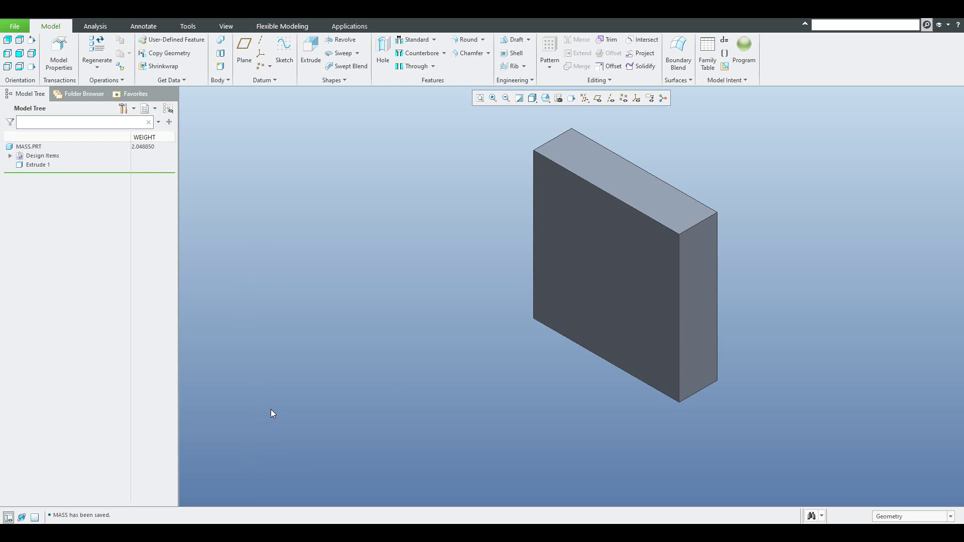
- Copy the option name mass_property_calculate from the stored text in the pop-up launcher, then dismiss the launcher
key(ctrl+space)
click(421, 275)
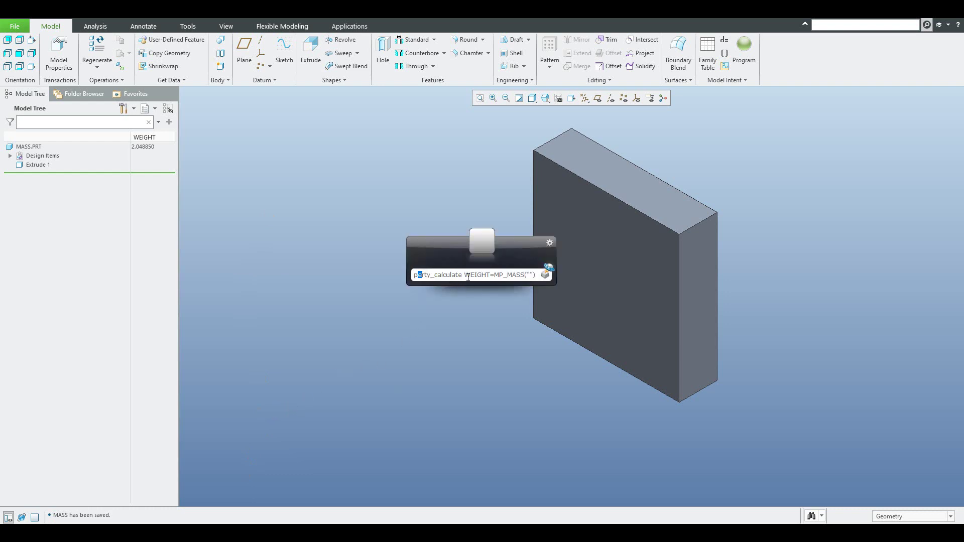
drag(462, 274, 393, 330)
key(ctrl+c)
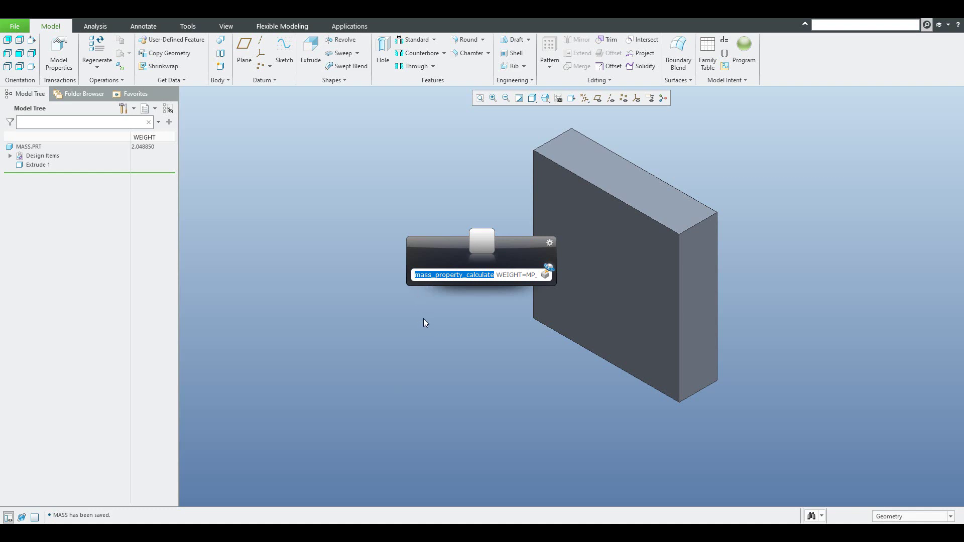
click(408, 324)
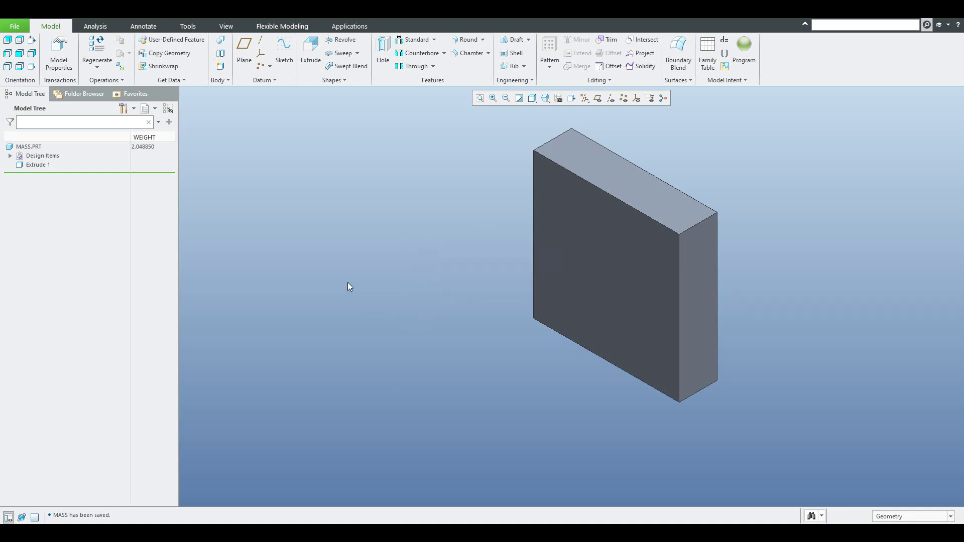
- Find the option mass_property_calculate in the configuration editor using the copied name
click(17, 25)
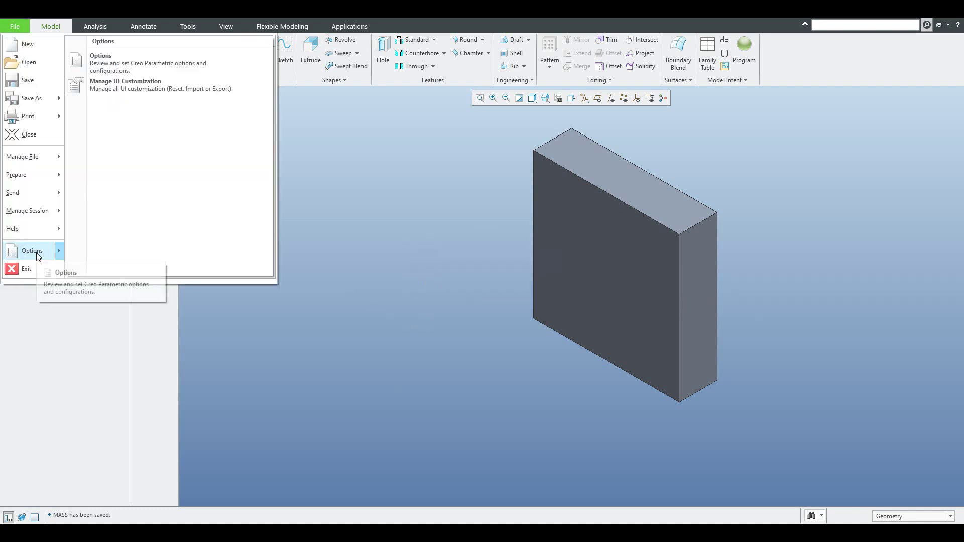
click(34, 247)
click(284, 294)
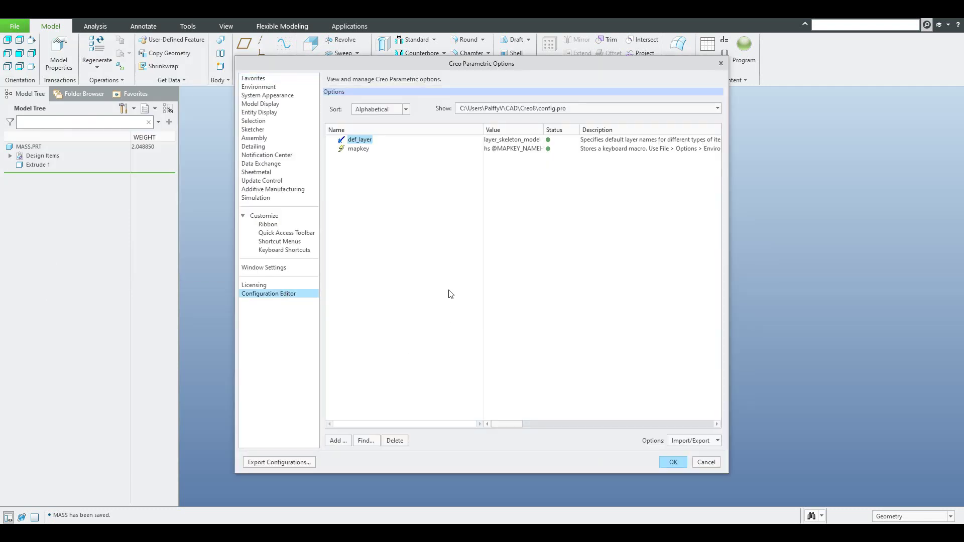
click(365, 440)
key(ctrl+v)
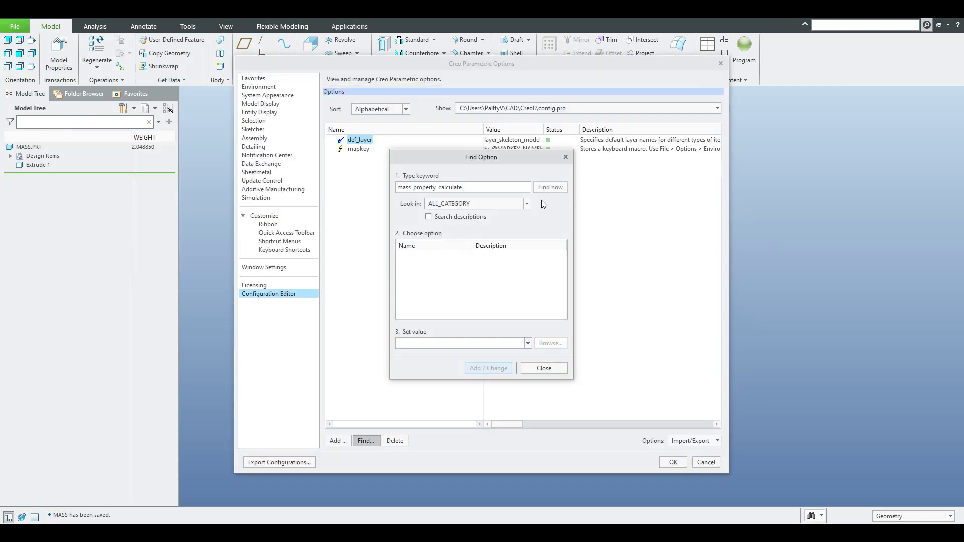
click(549, 187)
- Set mass_property_calculate to automatic and apply the configuration change to the current session
click(527, 343)
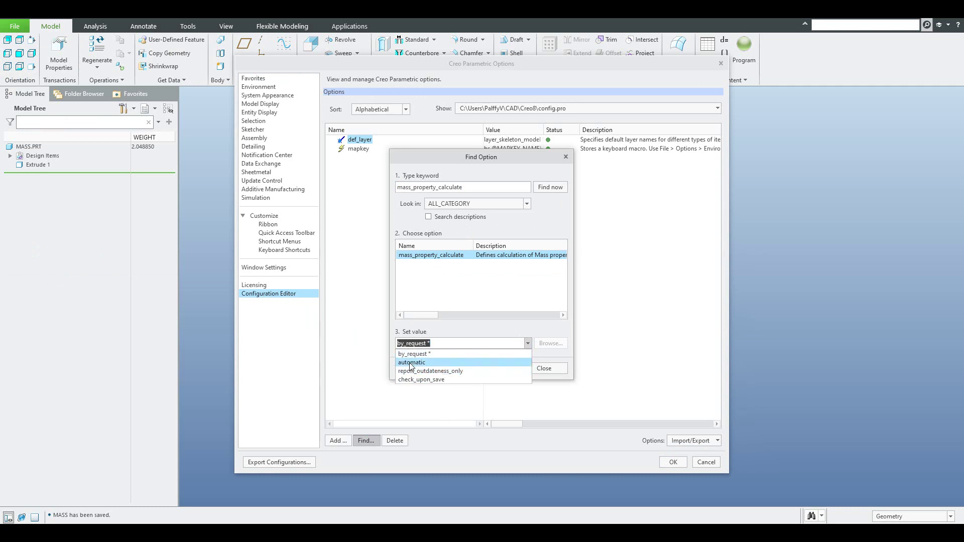
click(409, 362)
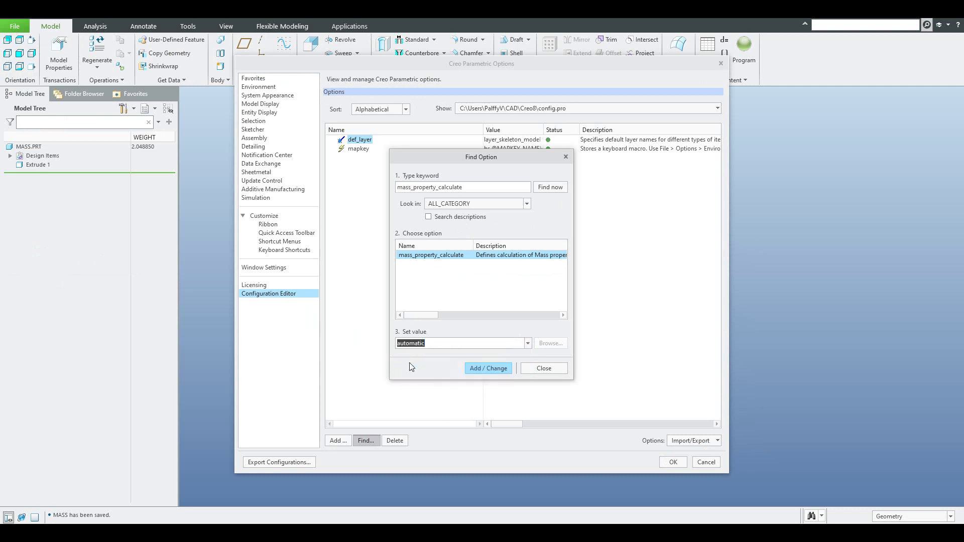
click(487, 370)
click(533, 370)
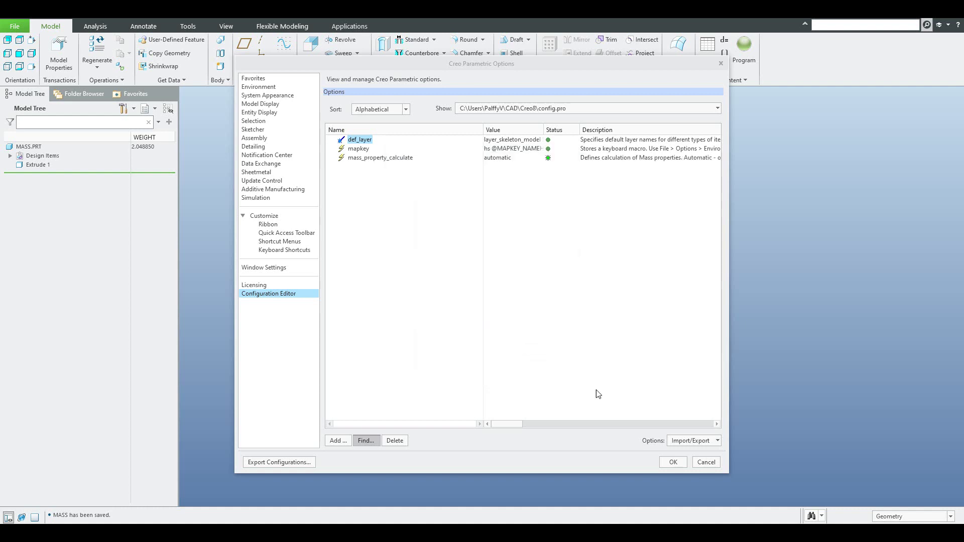
click(671, 462)
click(514, 315)
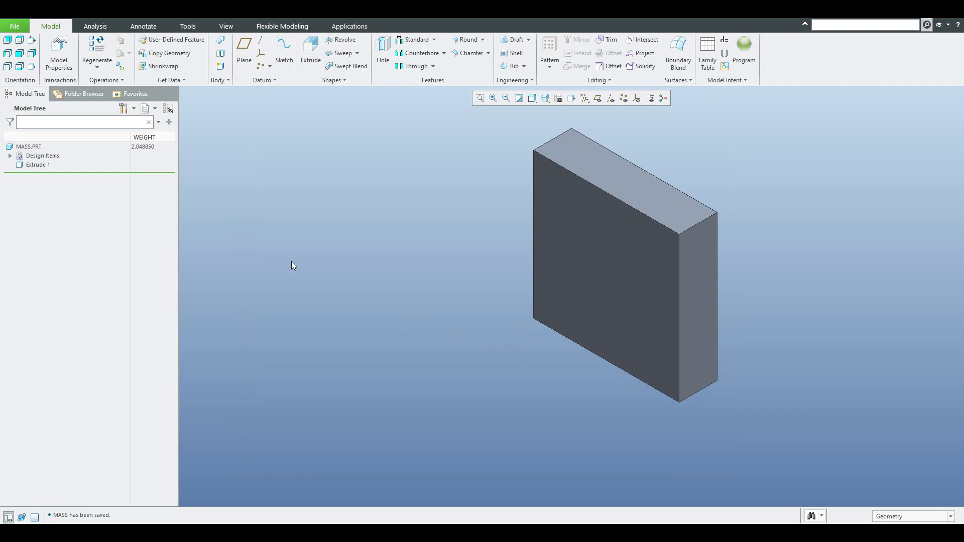
- Stretch the plate's extrusion depth freehand to about 39.1 mm and regenerate the part
click(645, 318)
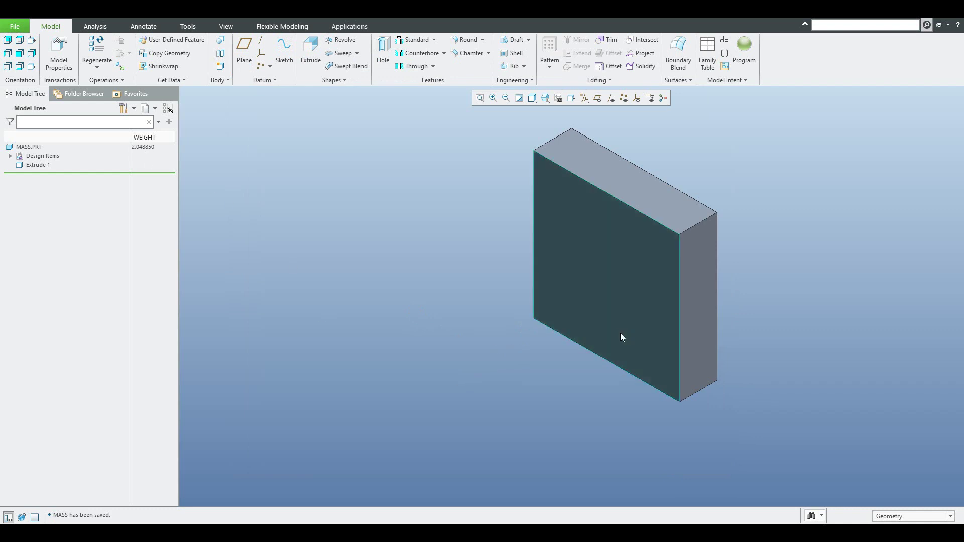
double_click(616, 321)
drag(643, 259, 430, 259)
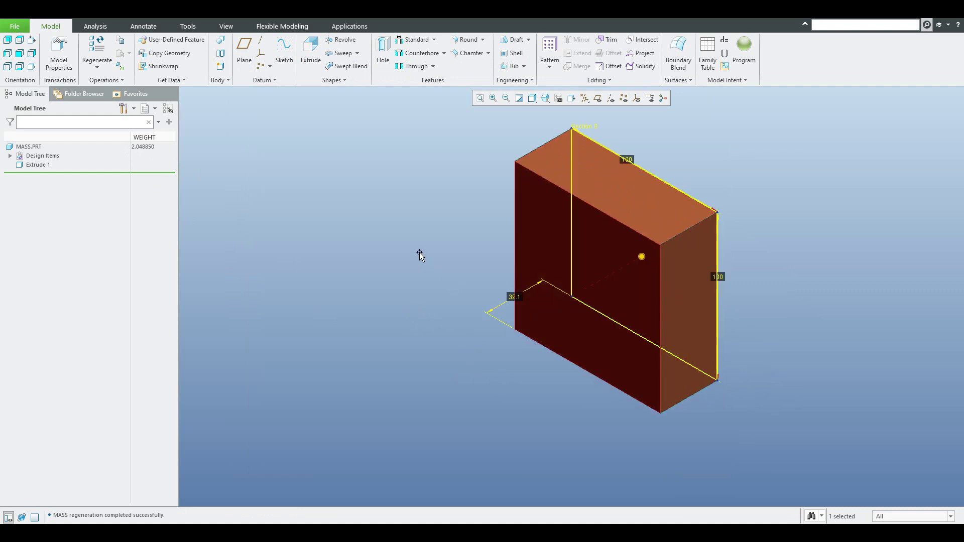
click(420, 252)
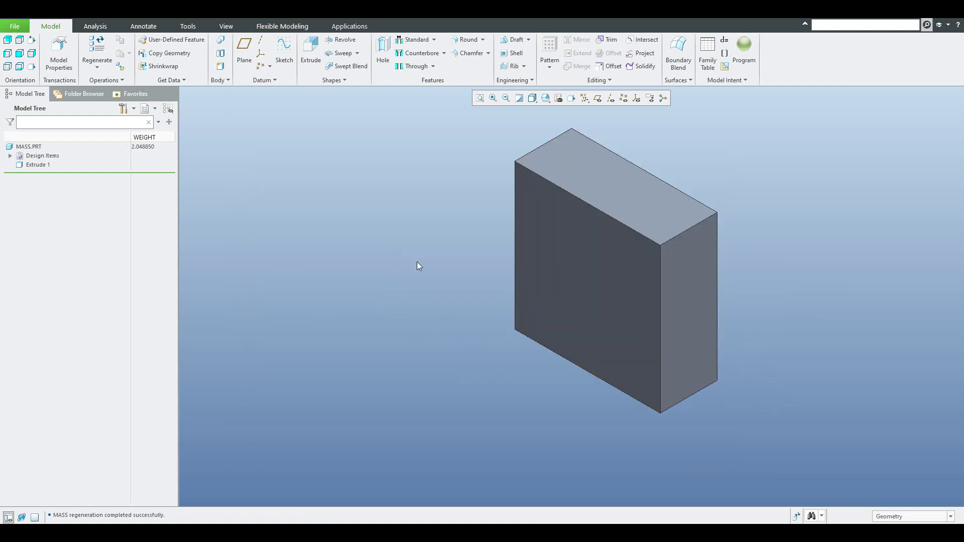
key(ctrl+g)
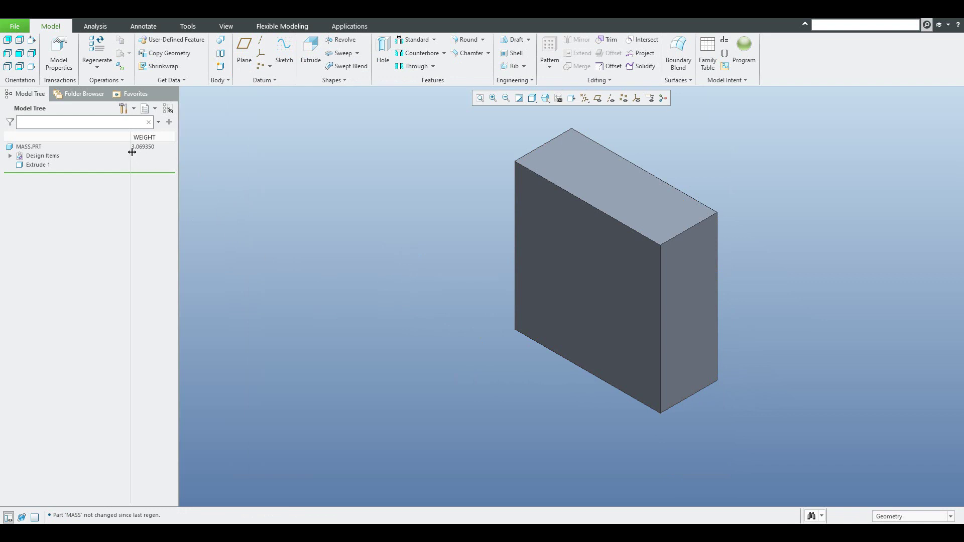
- Set the block's extrusion depth to 100 mm and regenerate the part
double_click(630, 283)
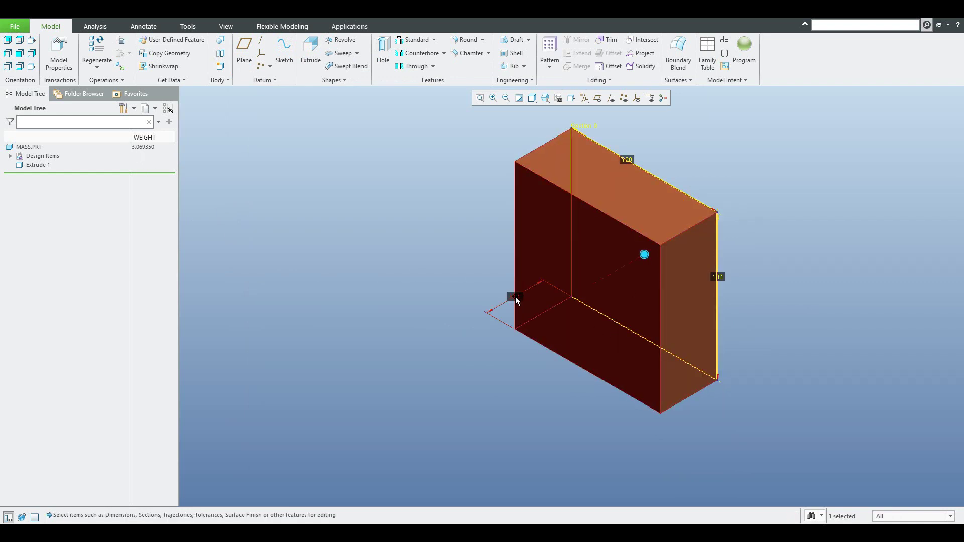
click(518, 296)
text(10)
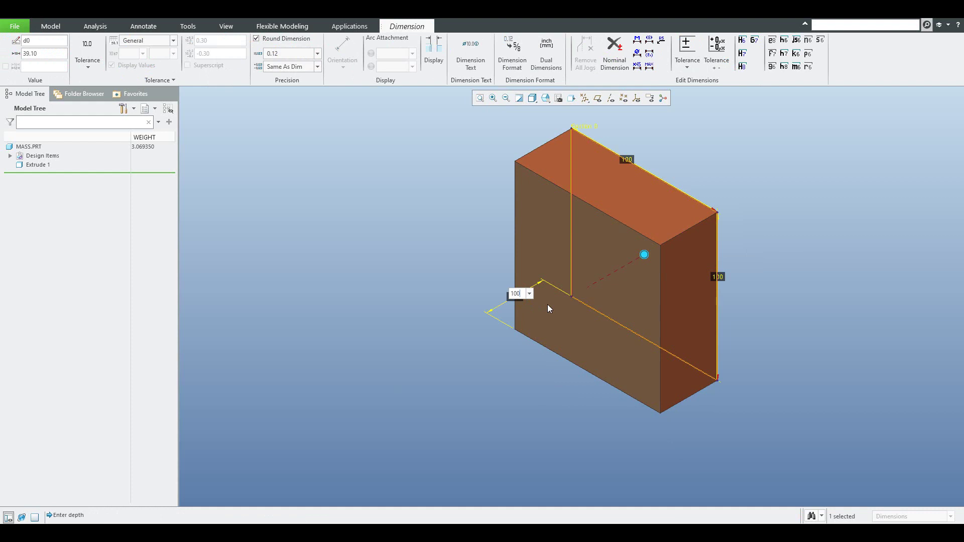
text(0)
key(Return)
key(ctrl+g)
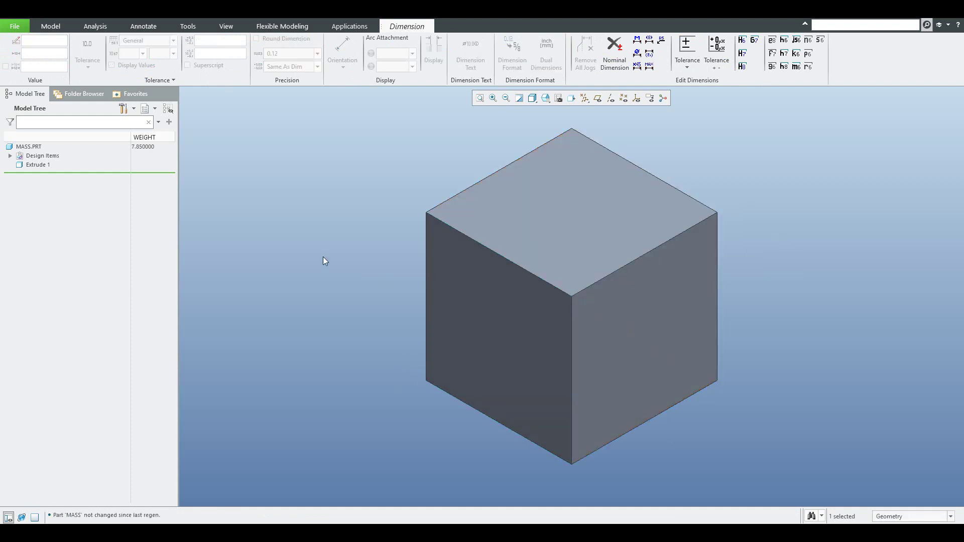
click(312, 298)
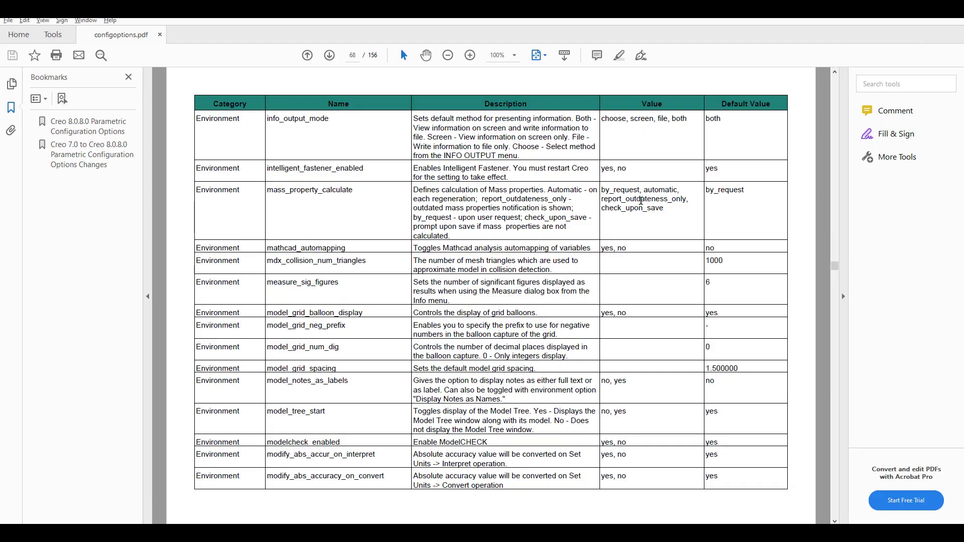
- Return from the configoptions.pdf document to Creo Parametric and create a new assembly named main using the default template
click(898, 18)
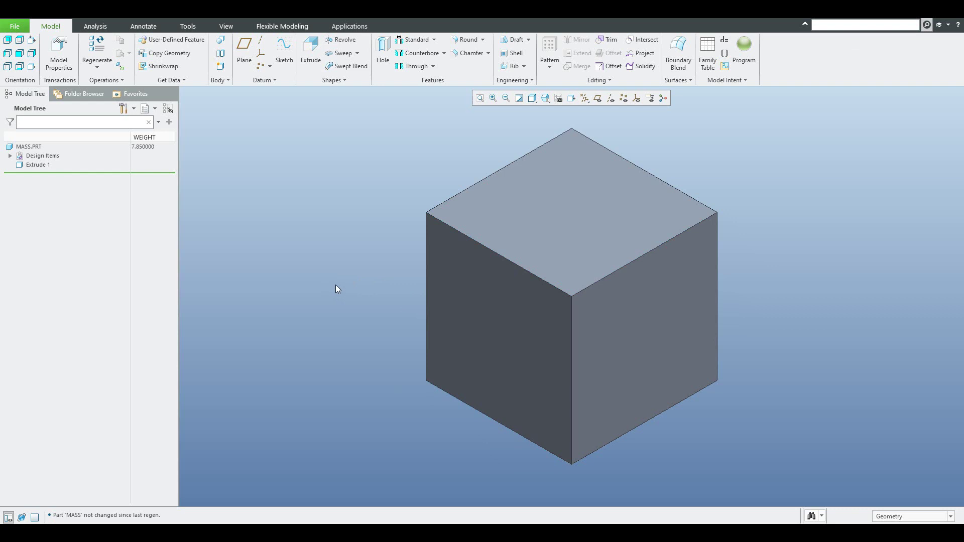
key(ctrl+n)
text(main)
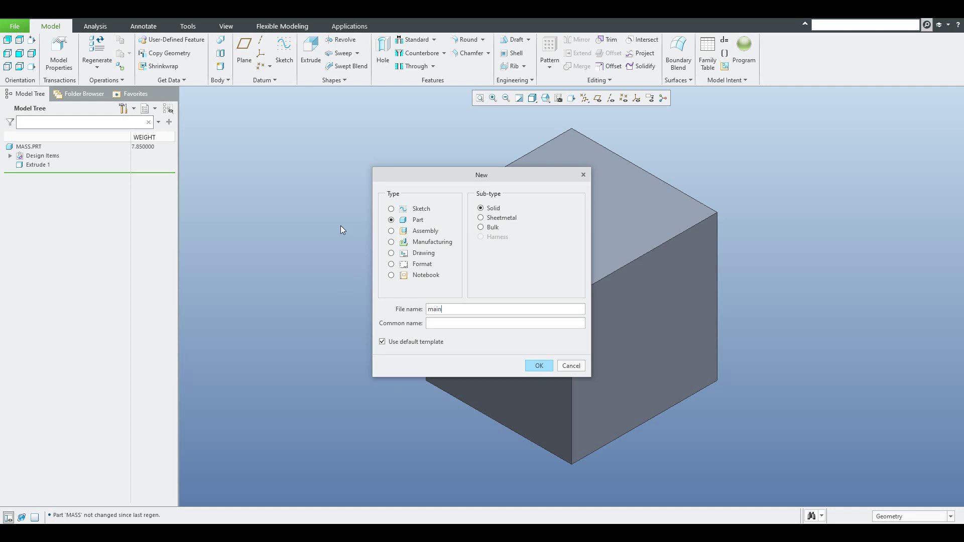
click(391, 231)
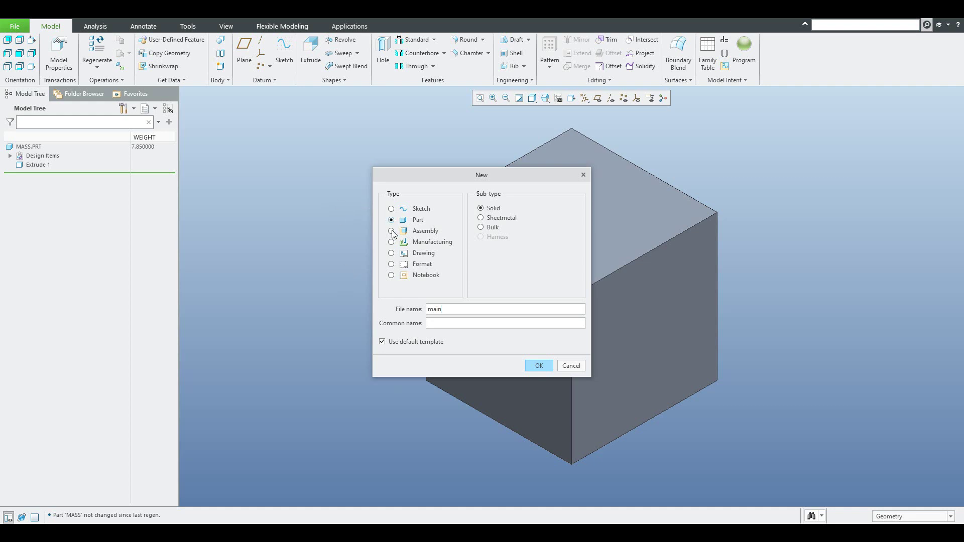
click(536, 368)
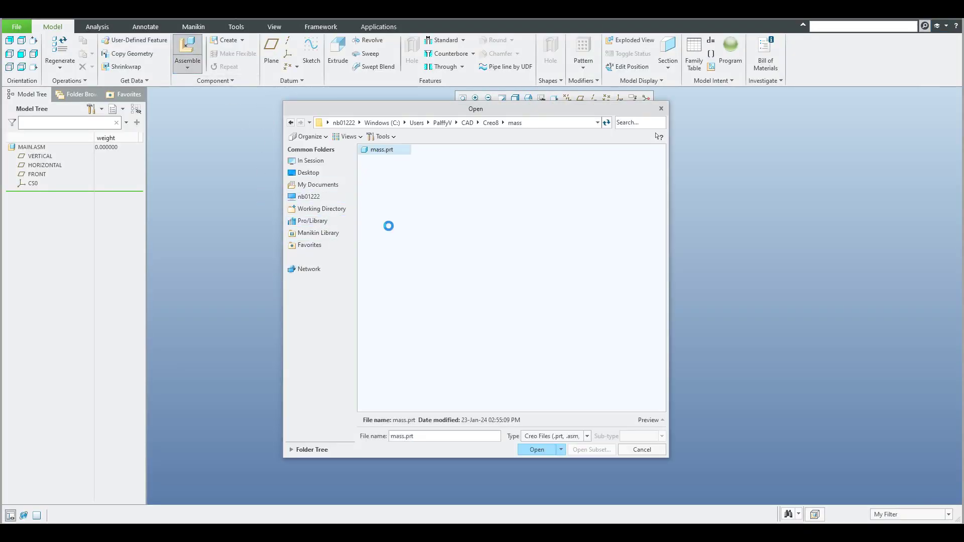
- Assemble mass.prt as the first component of the main assembly with a Default placement constraint
key(Return)
click(283, 138)
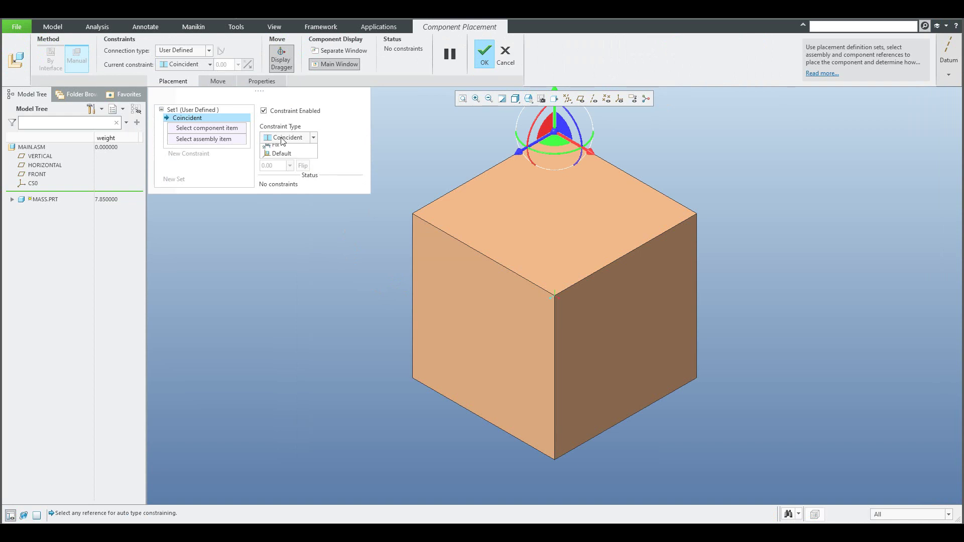
click(291, 242)
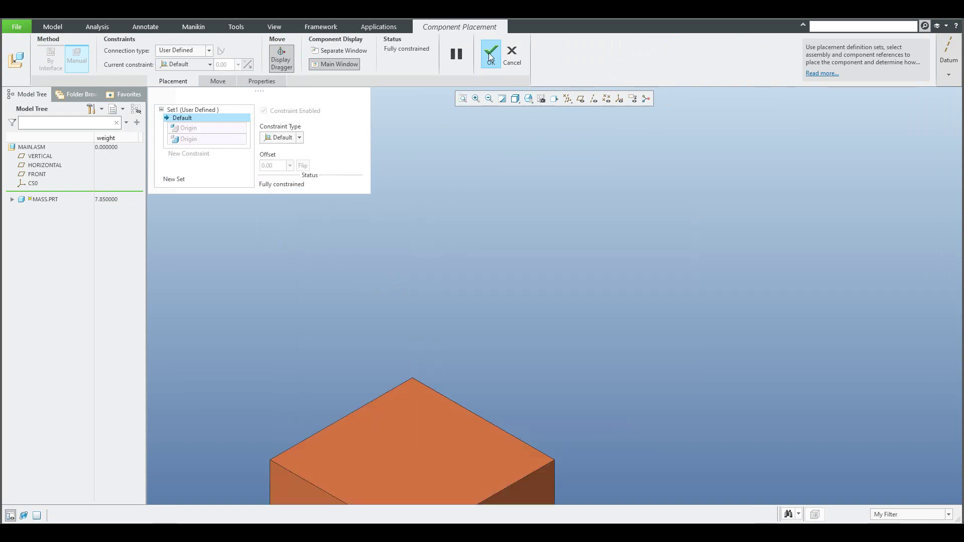
click(490, 55)
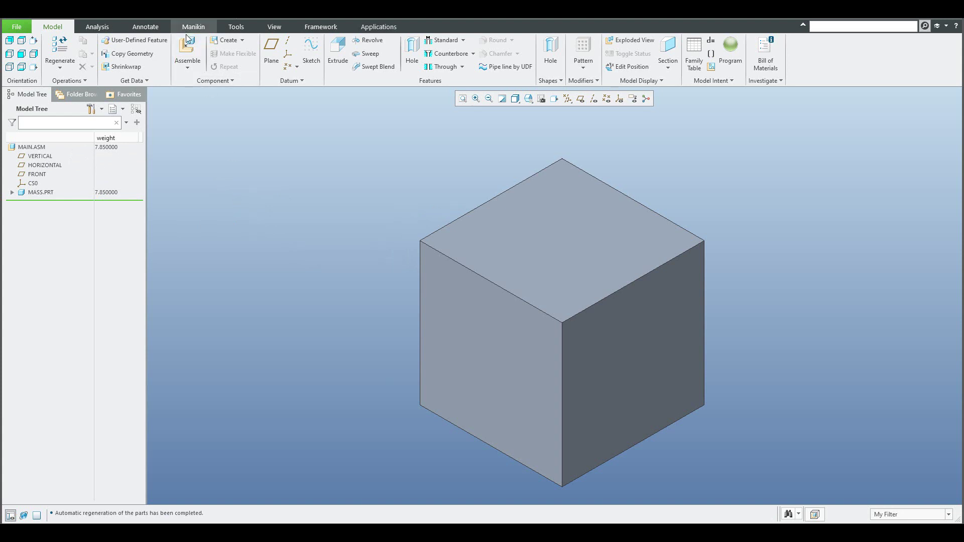
- Assemble a second copy of mass.prt beside the first block, locked in place with a Fix constraint
click(188, 50)
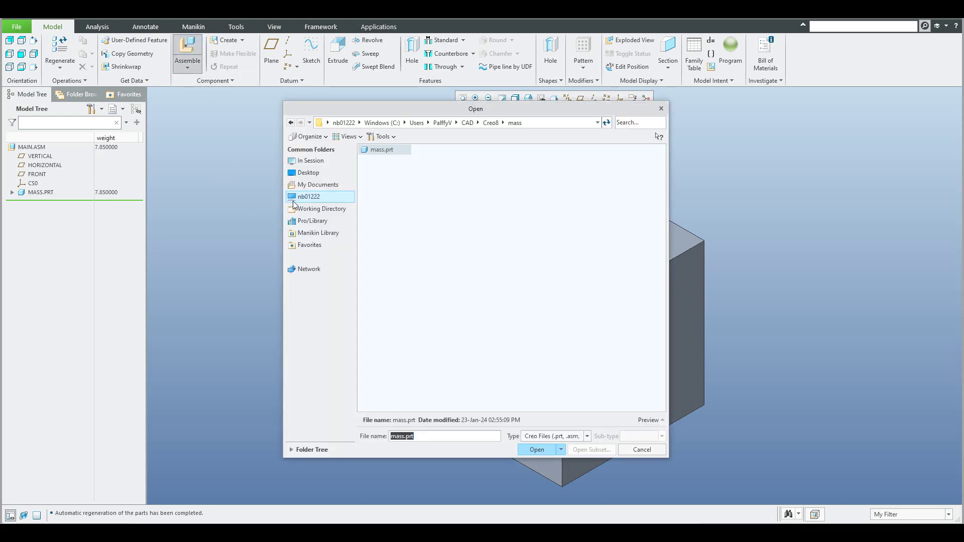
key(Return)
click(284, 138)
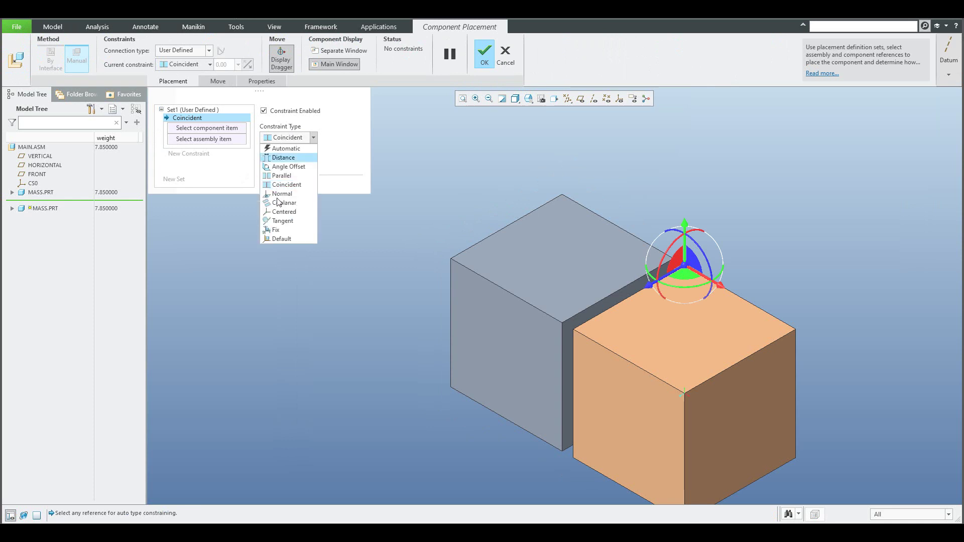
click(276, 230)
click(491, 62)
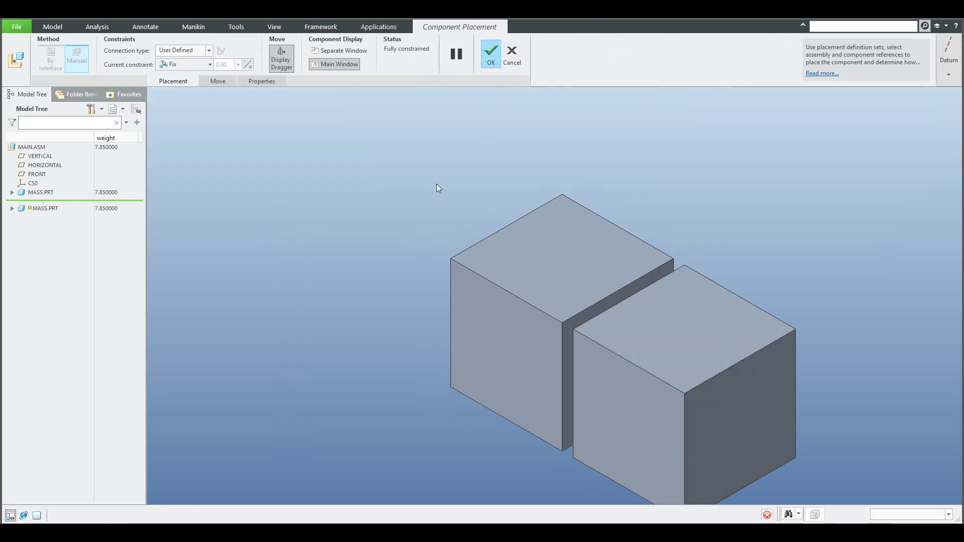
scroll(346, 237, down, 2)
shift+middle_drag(365, 240, 285, 231)
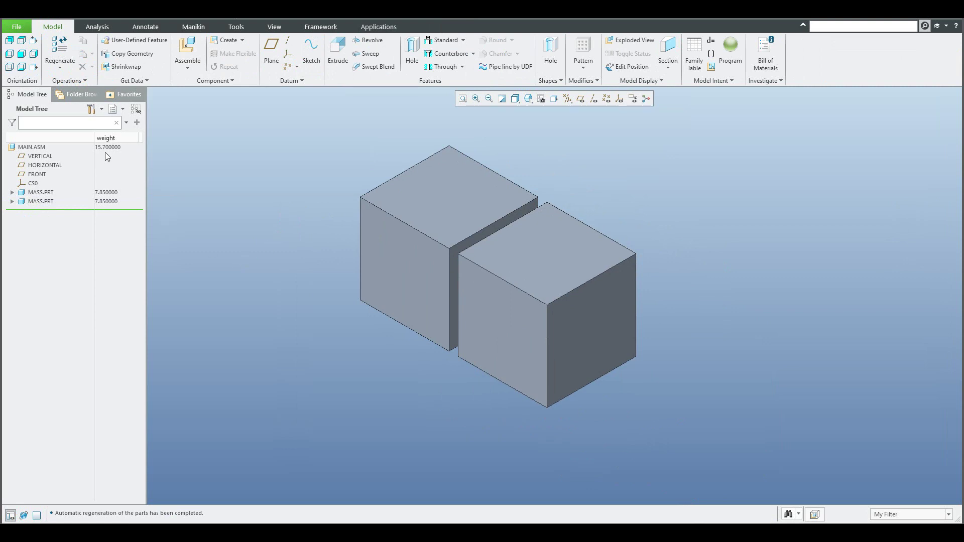
- Assemble a third copy of mass.prt beside the second block, locked in place with a Fix constraint
click(187, 50)
key(Return)
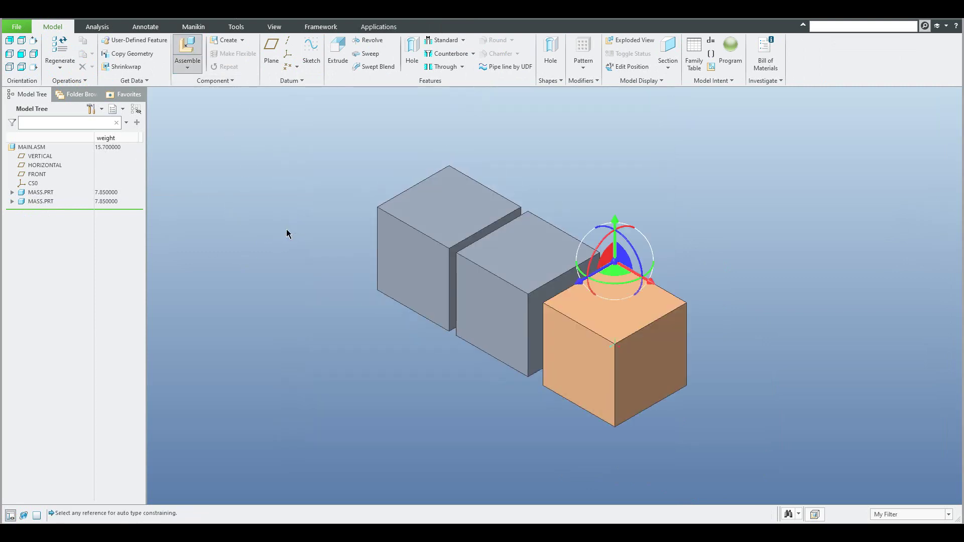
click(307, 138)
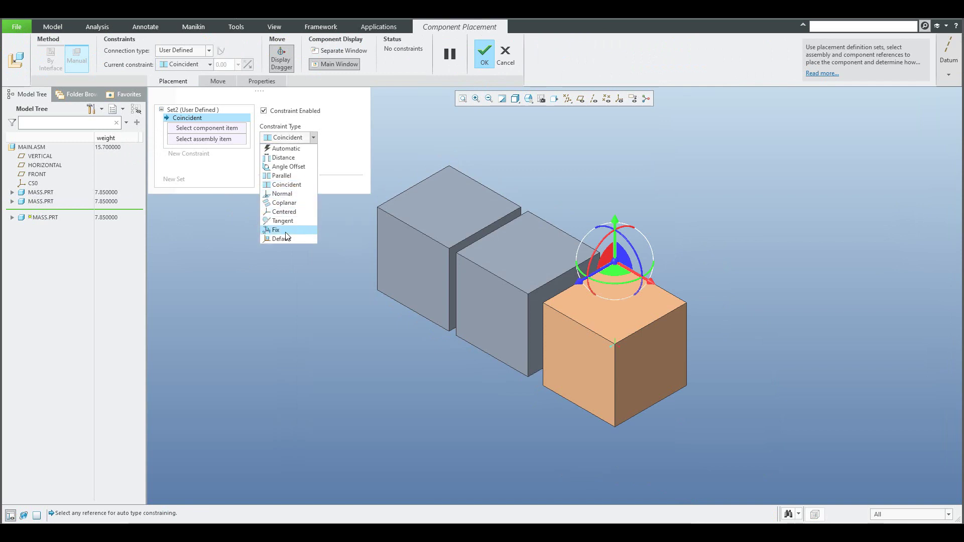
click(288, 235)
middle_click(306, 288)
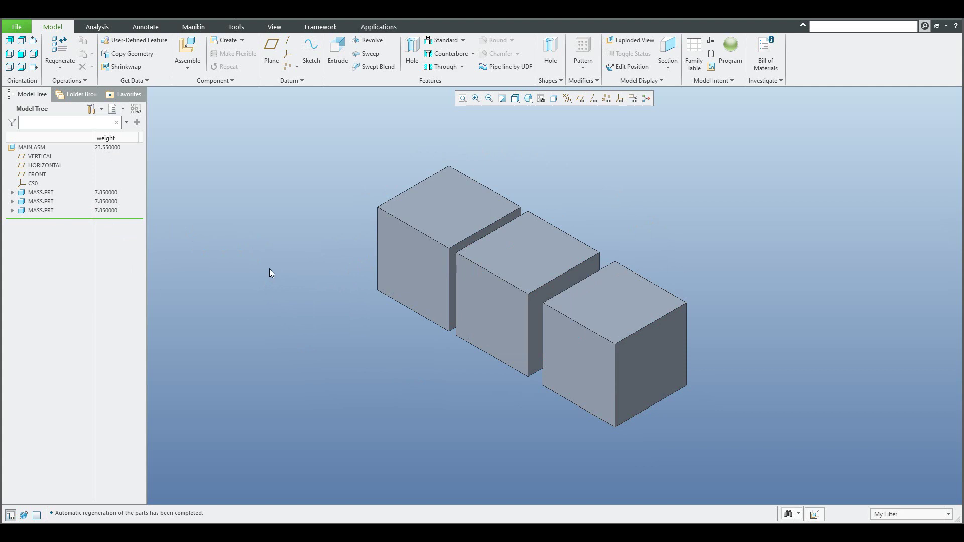
- Cut a rectangular notch into the back corner of the third block's top face with an assembly-level Extrude
click(344, 54)
click(635, 302)
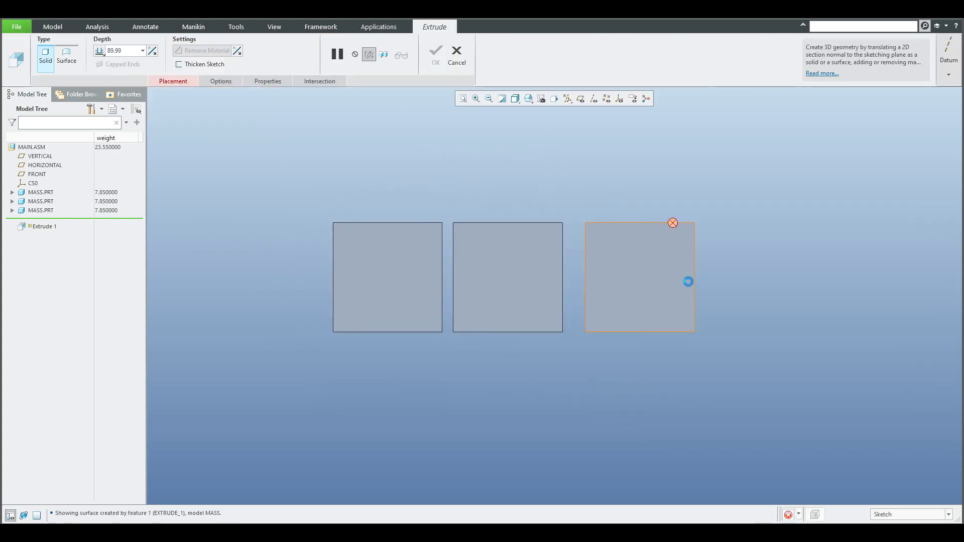
key(r)
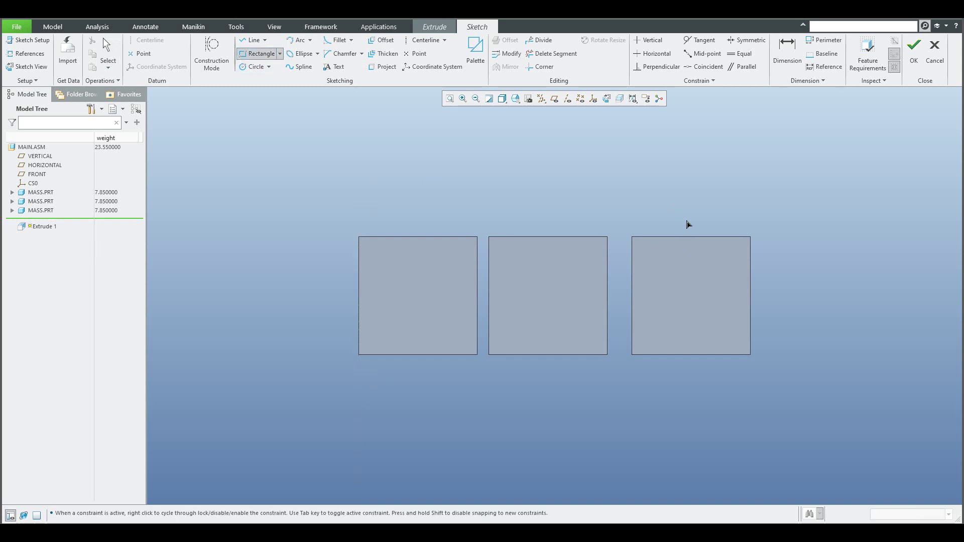
click(673, 207)
click(764, 285)
middle_click(763, 284)
click(914, 51)
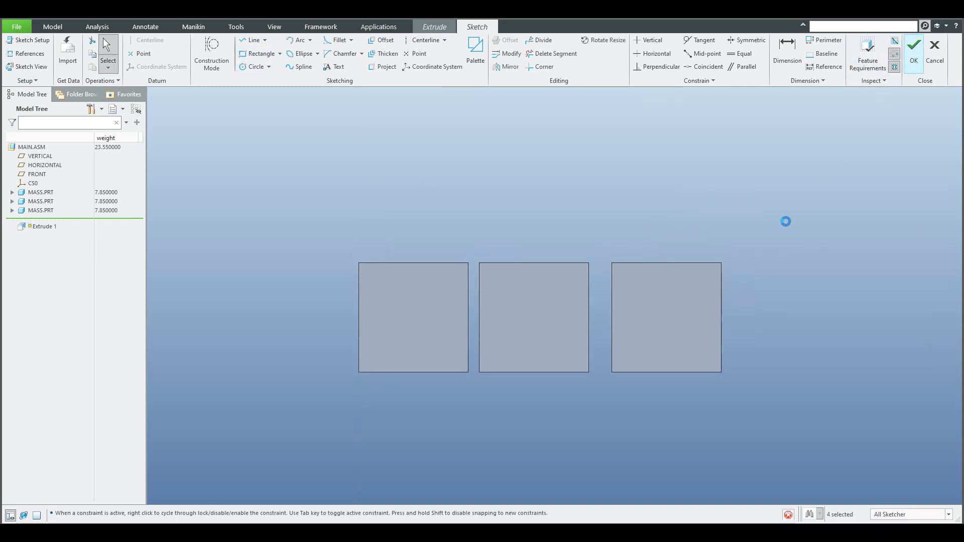
middle_click(624, 372)
mouse_move(456, 384)
middle_down()
mouse_move(447, 377)
mouse_move(441, 394)
middle_up()
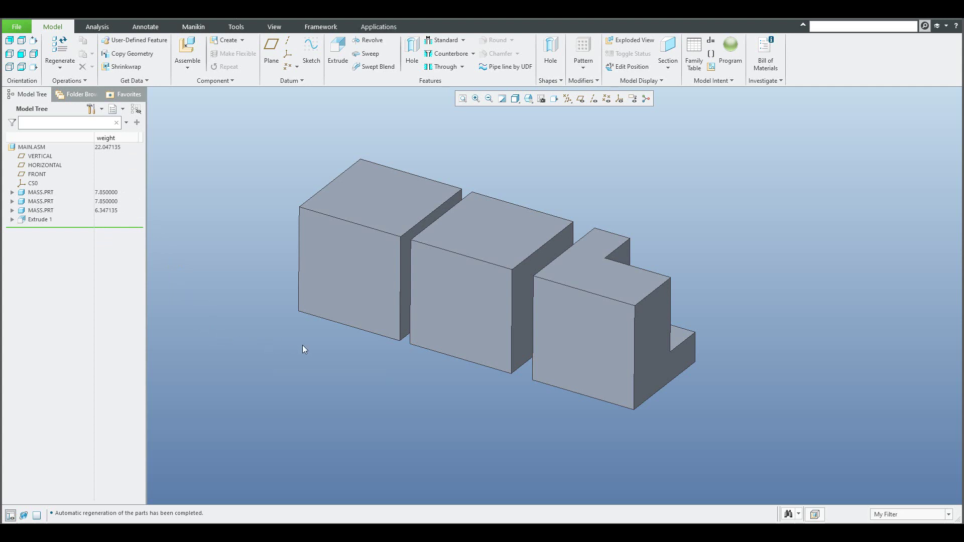
scroll(302, 345, down, 2)
shift+middle_drag(326, 371, 361, 355)
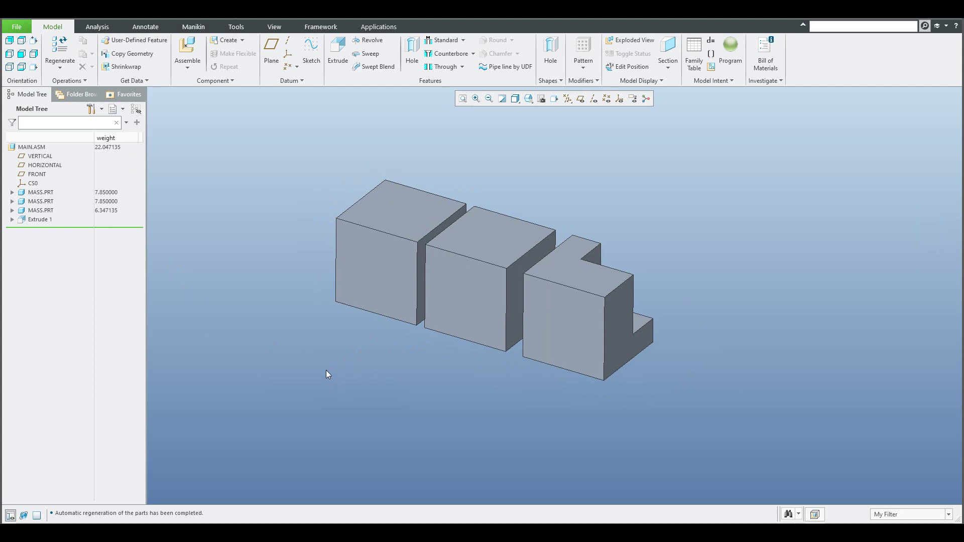
- Create a new empty landscape drawing of main.asm named MAIN on an A2 sheet
key(ctrl+n)
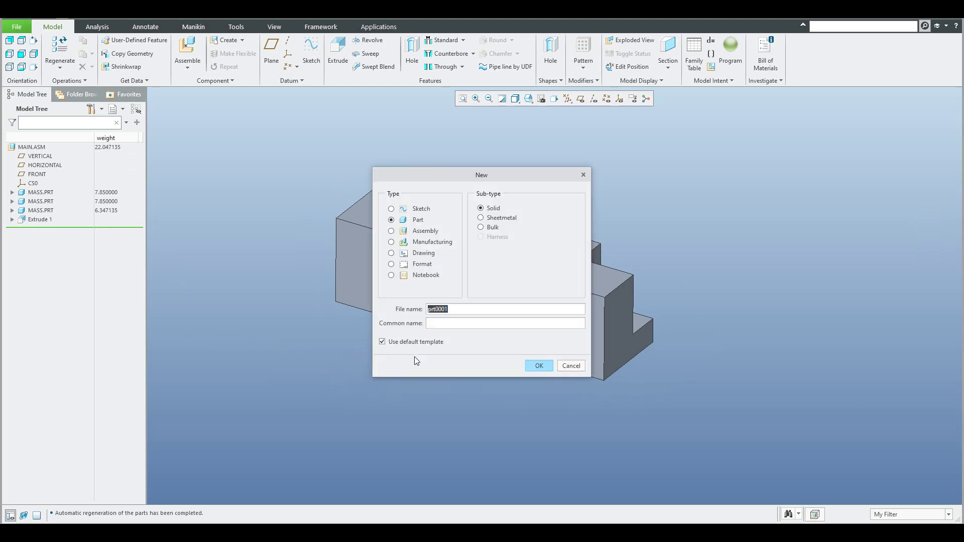
click(421, 254)
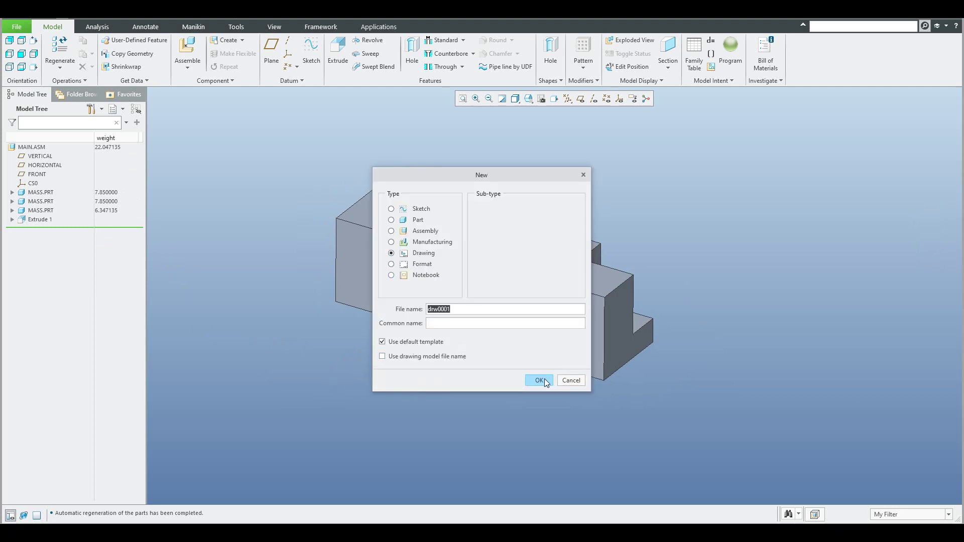
click(545, 381)
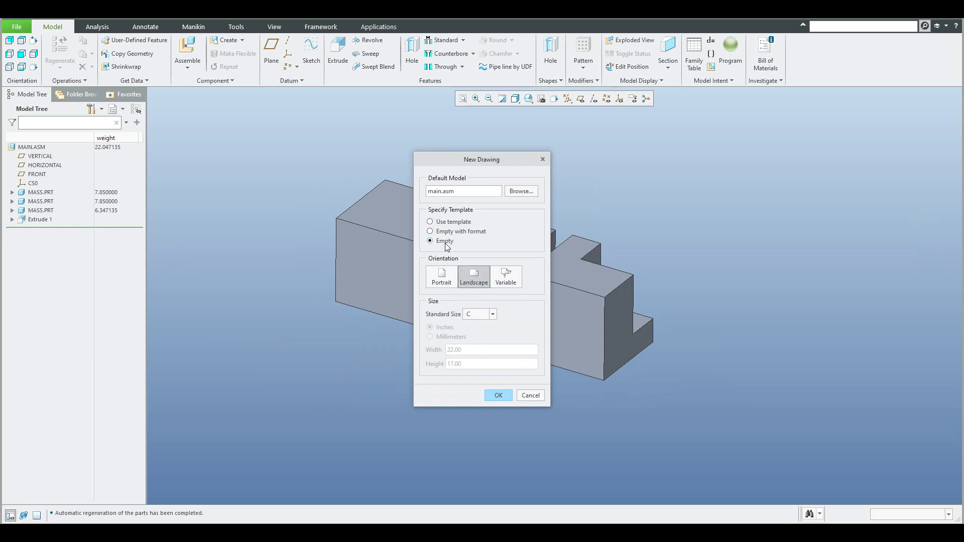
click(481, 314)
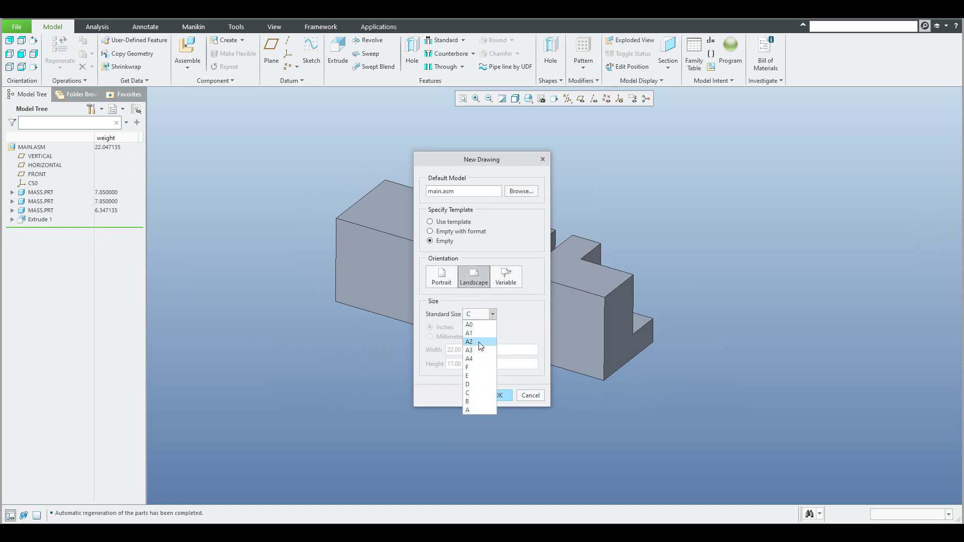
click(477, 350)
click(496, 395)
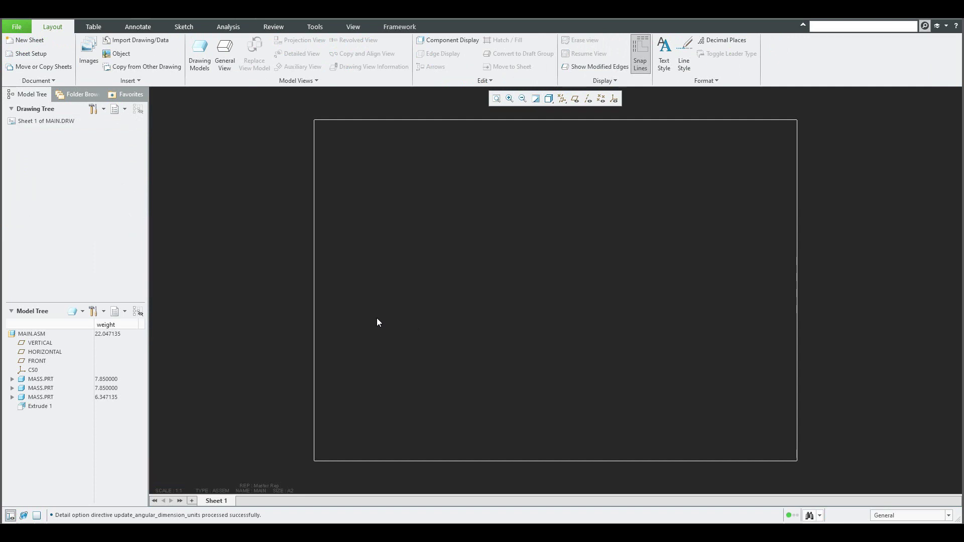
- Place a general view of the assembly on the sheet with No Combined State and the default isometric orientation
click(224, 53)
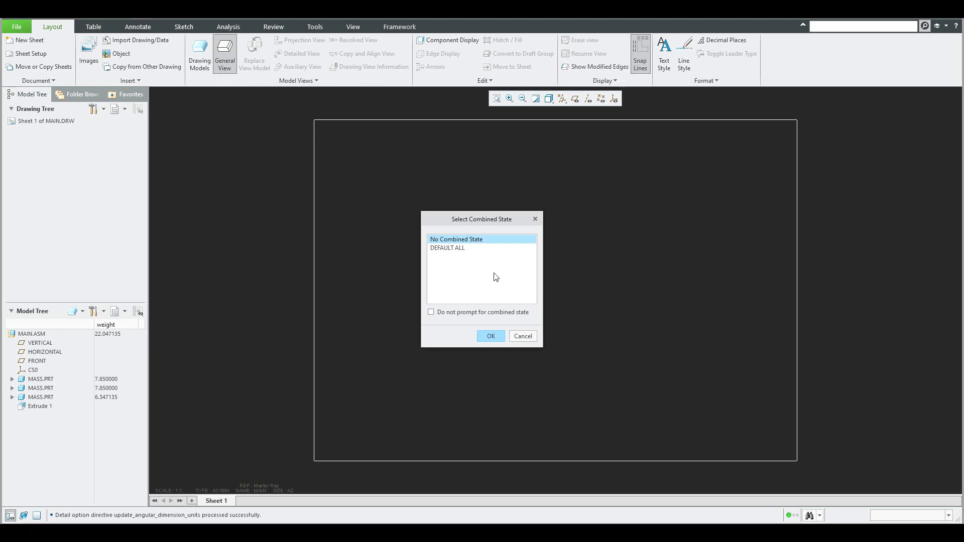
click(491, 337)
click(468, 276)
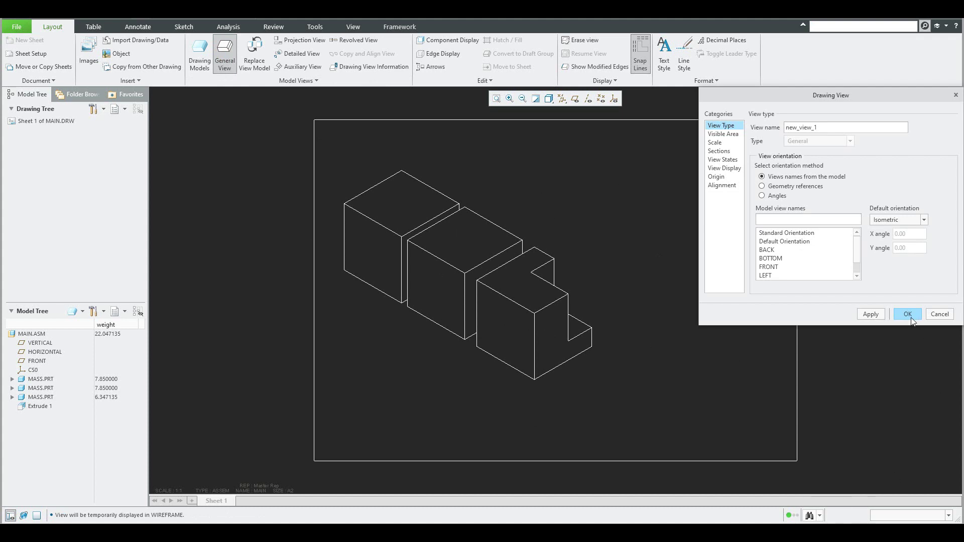
click(723, 159)
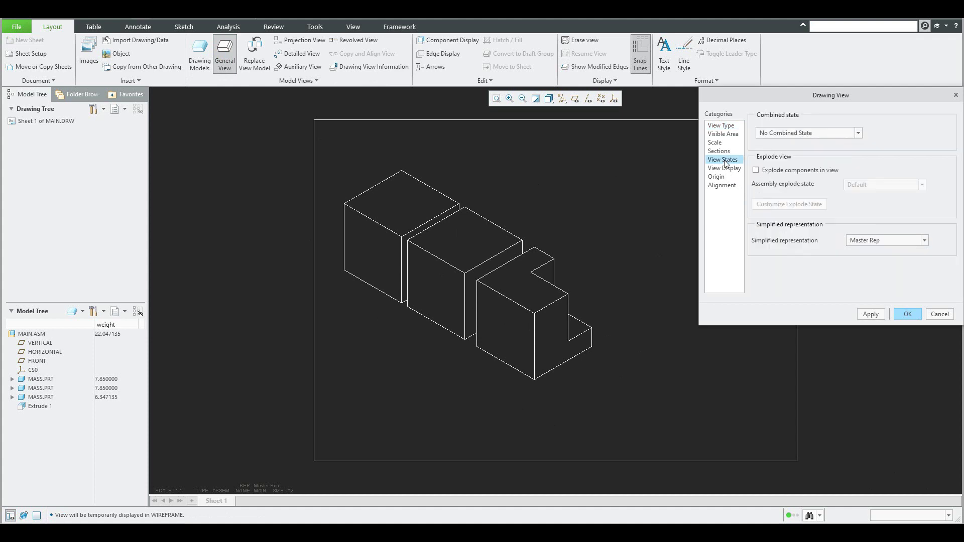
click(908, 313)
middle_drag(693, 294, 608, 288)
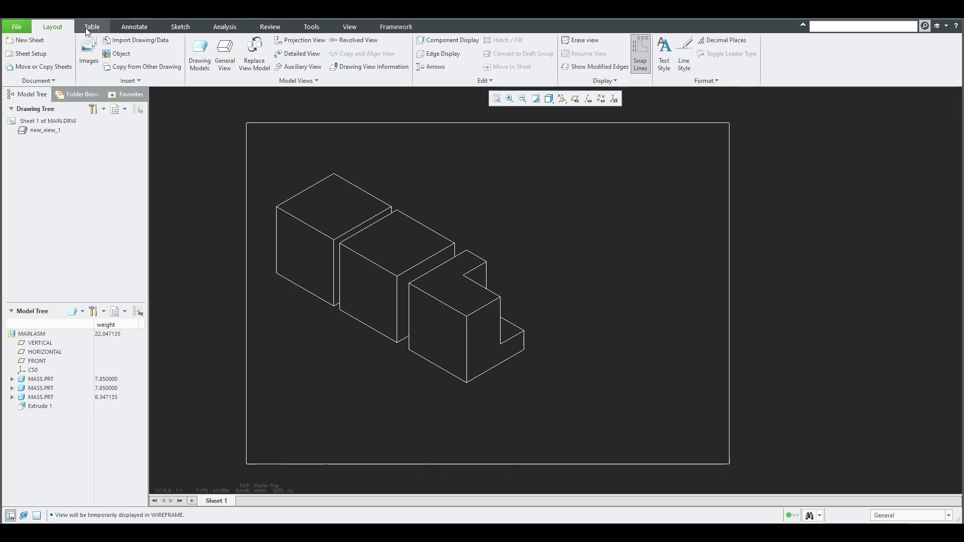
- Insert a table with five columns and two rows in the empty area beside the assembly view
click(88, 31)
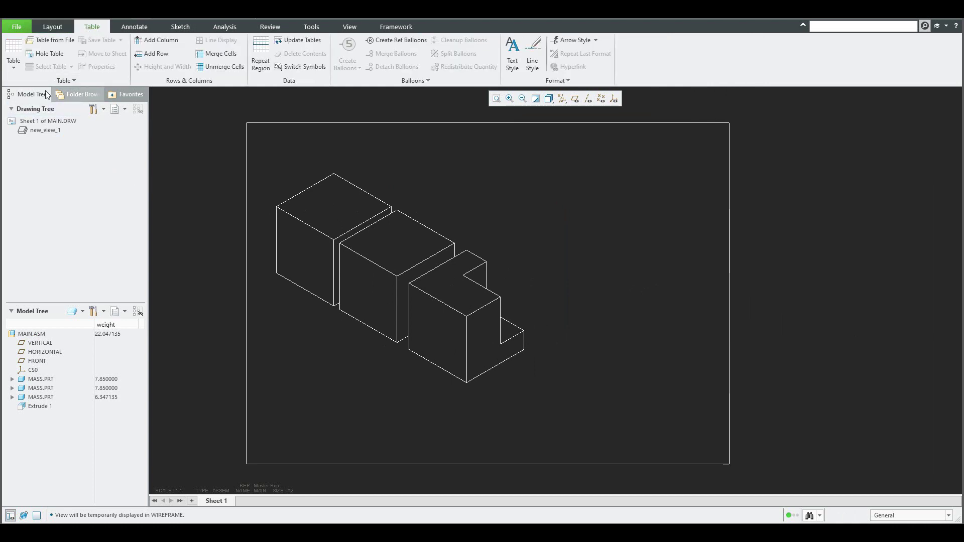
click(13, 64)
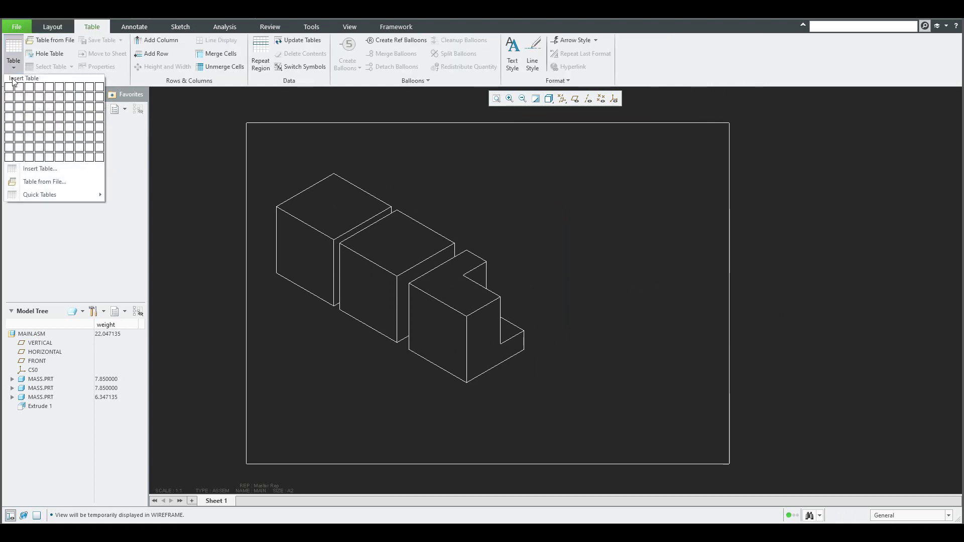
click(54, 102)
click(557, 216)
- Define the table's second row as a repeat region
scroll(577, 220, up, 5)
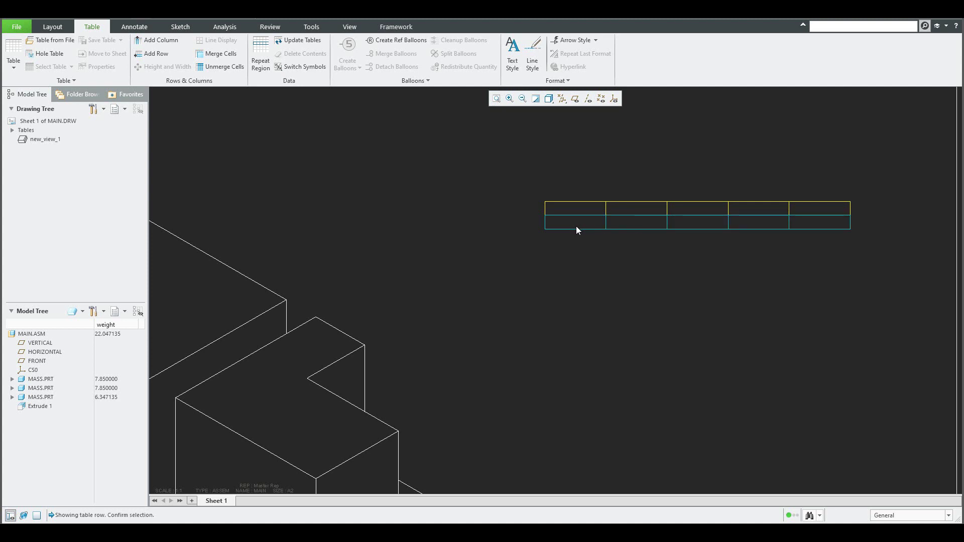
click(576, 225)
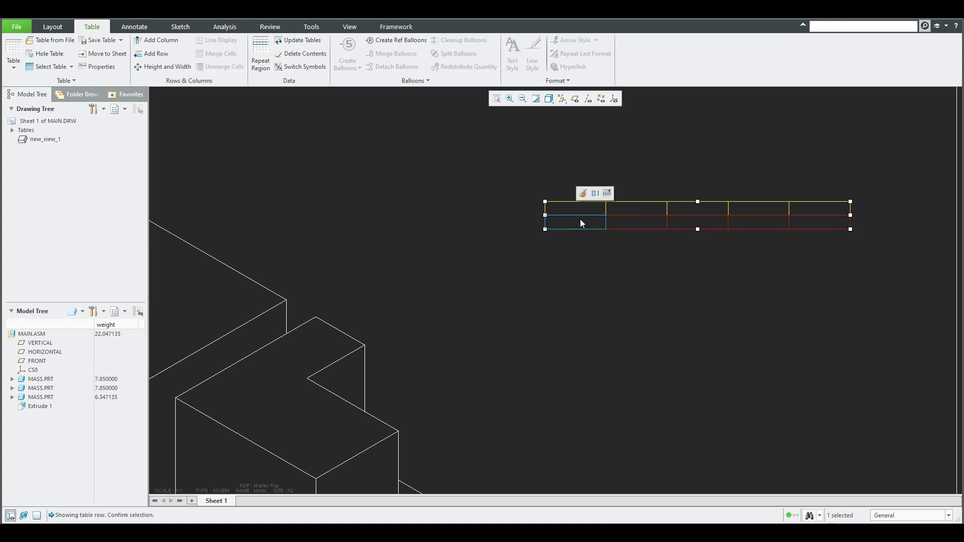
click(607, 193)
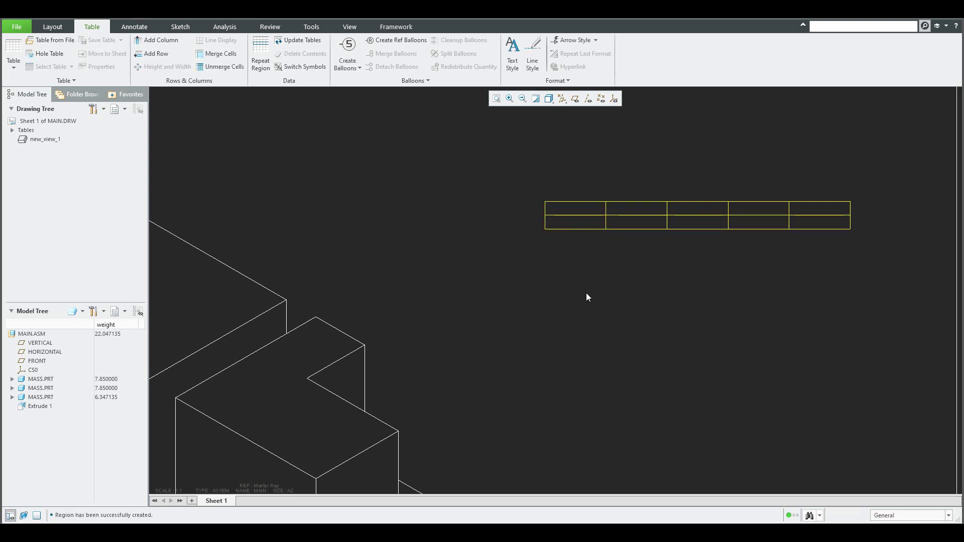
- Enter the headers Index and Qt in the first two cells of the table's upper row
click(586, 209)
double_click(585, 209)
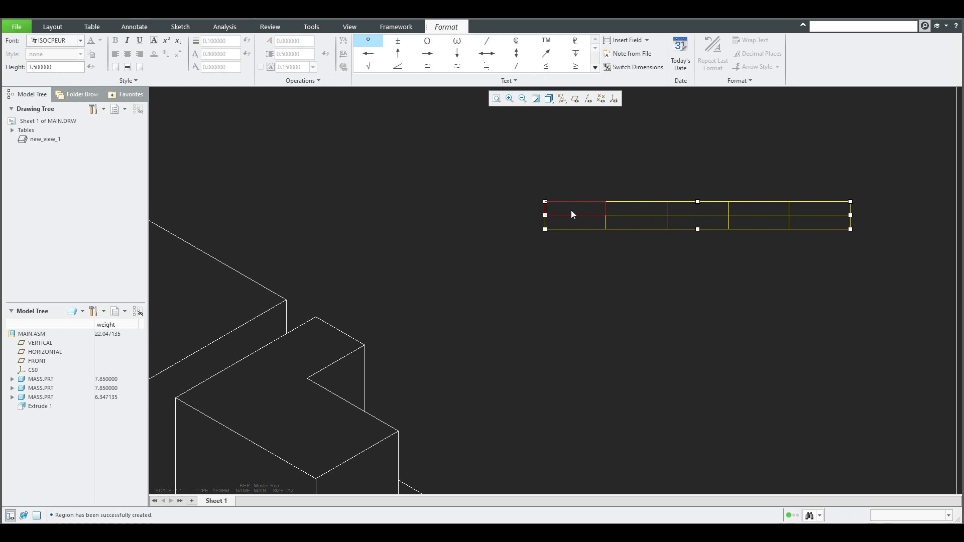
text(Index)
click(586, 148)
double_click(622, 216)
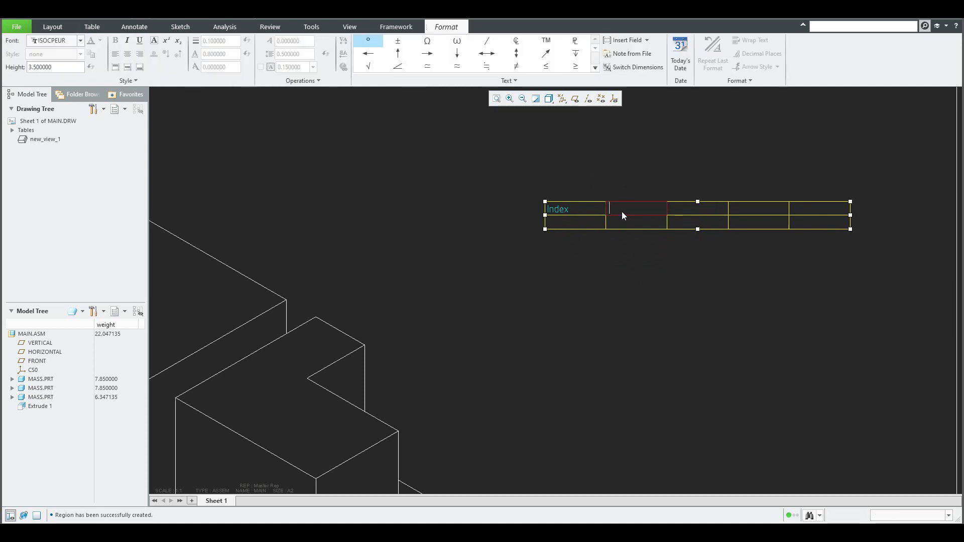
text(Qt)
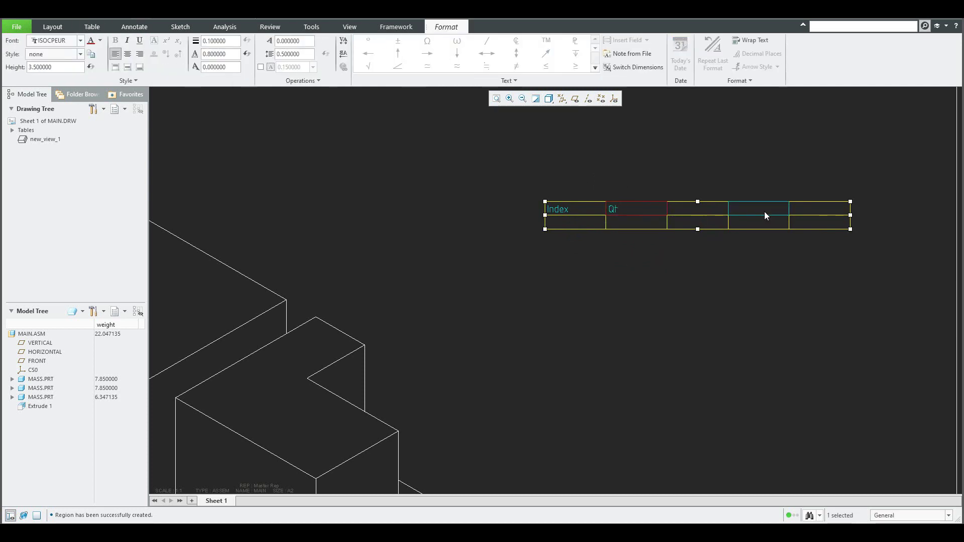
click(658, 140)
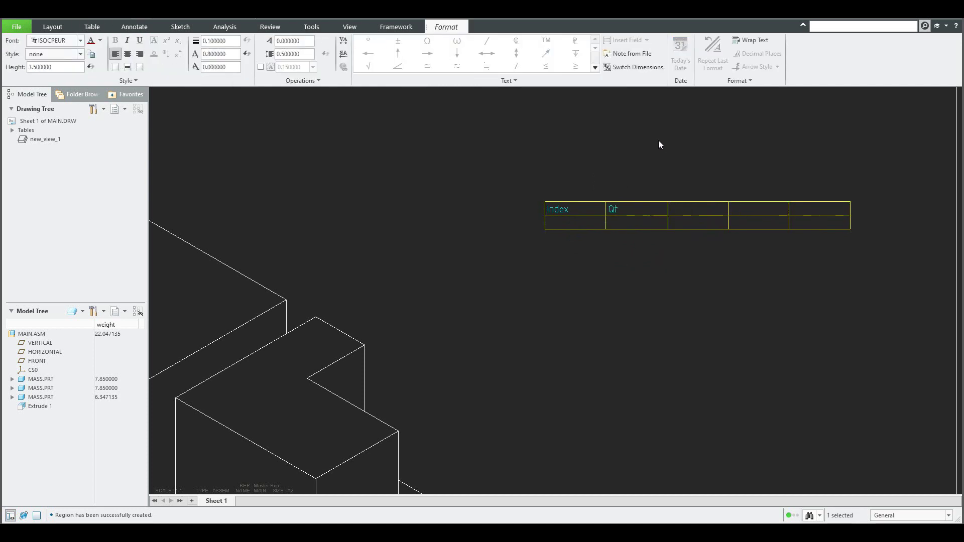
- Assign the report symbols rpt.index and rpt.qty to the repeat region's cells under the Index and Qt headers
double_click(583, 226)
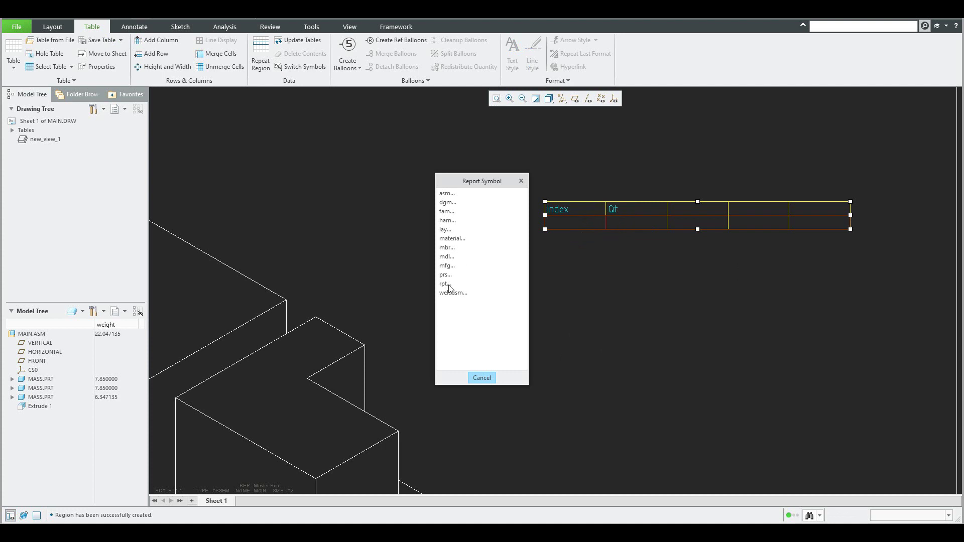
click(449, 285)
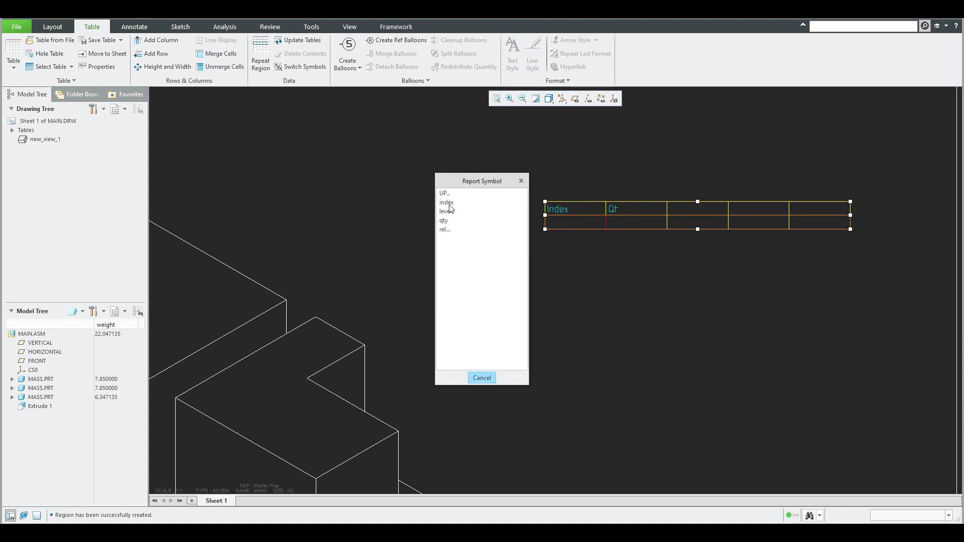
click(446, 203)
double_click(634, 222)
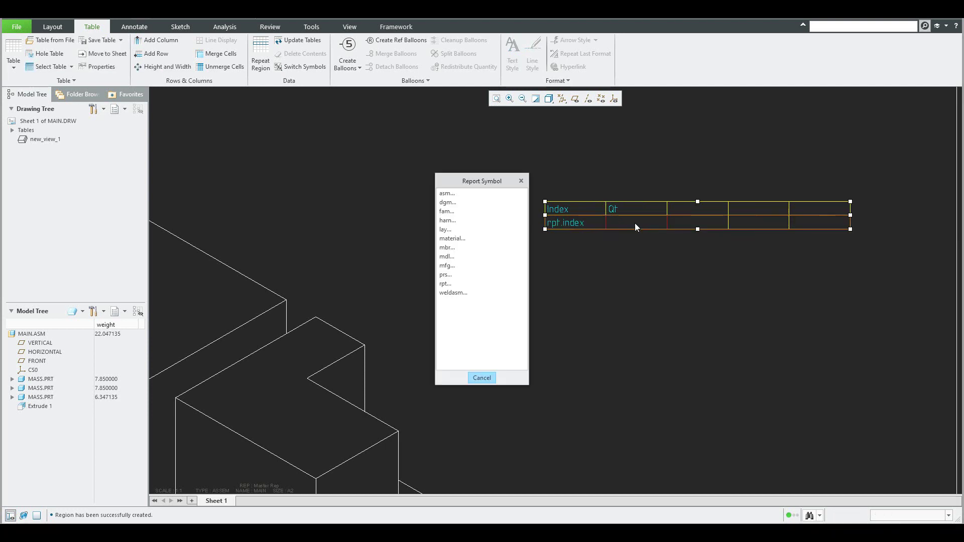
click(445, 283)
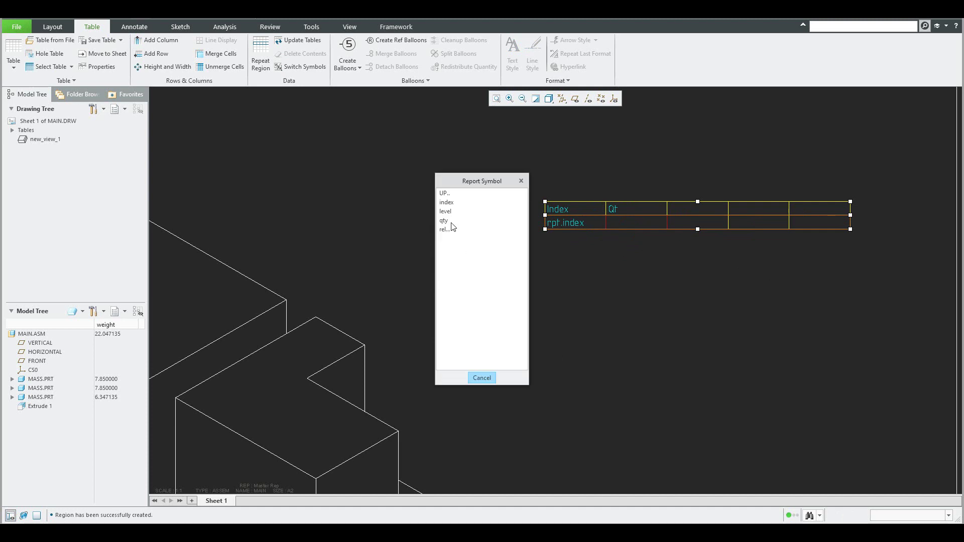
click(451, 222)
- Assign the report symbol asm.mbr.name to the third cell of the repeat region
double_click(700, 223)
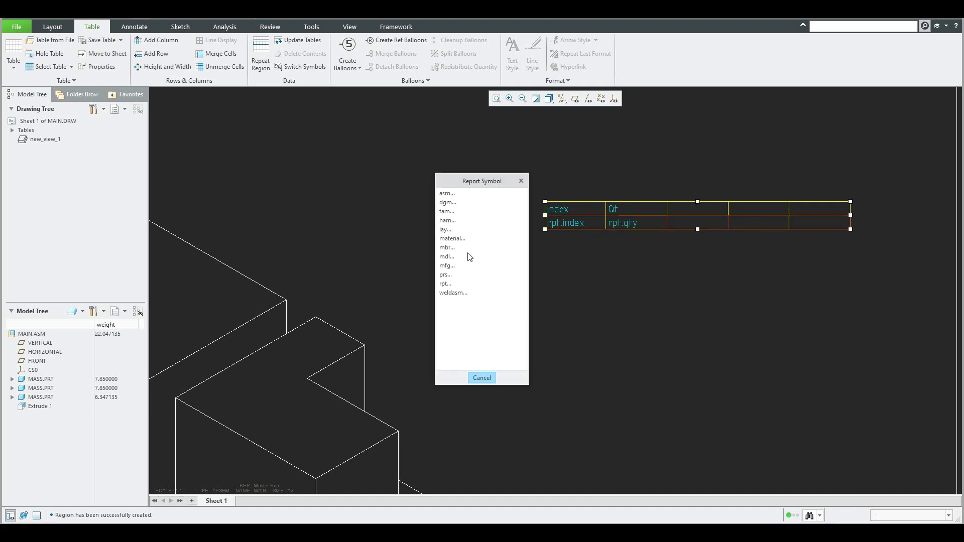
click(446, 195)
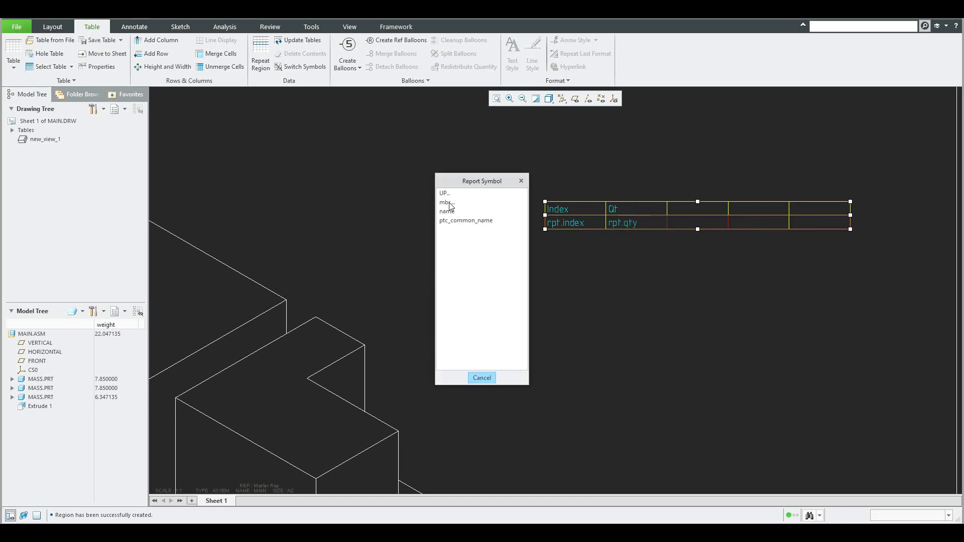
click(449, 203)
click(453, 290)
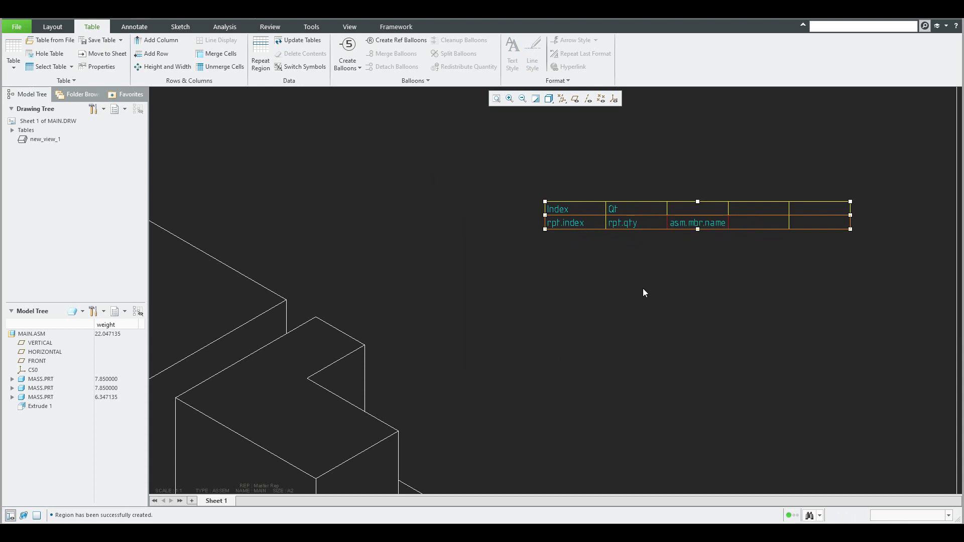
- Assign the user-defined report symbol asm.mbr.weight to the fourth cell of the repeat region
click(754, 316)
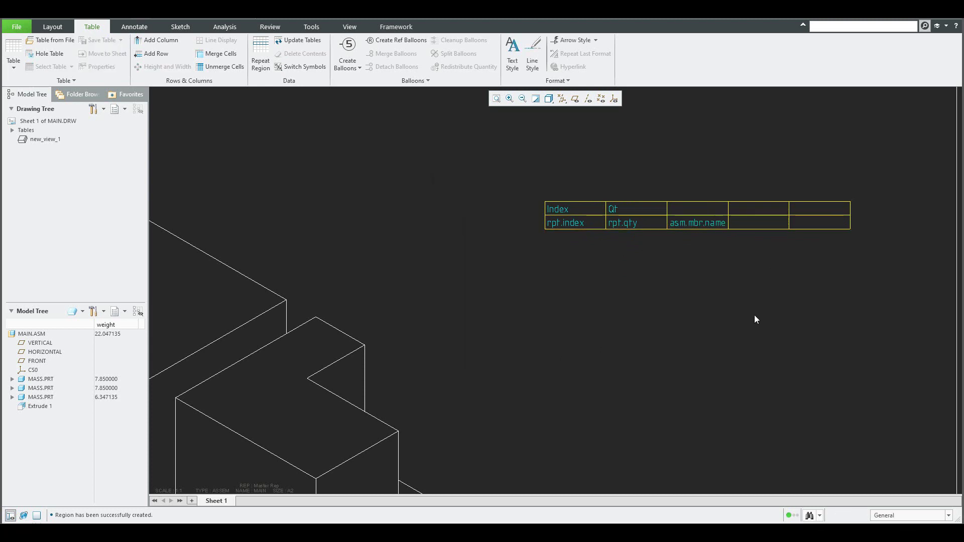
click(754, 223)
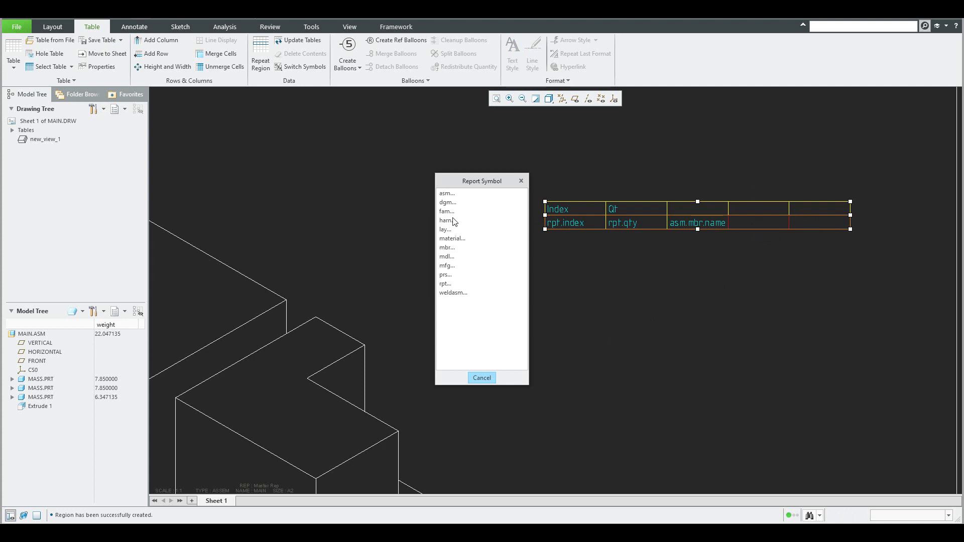
click(446, 193)
click(443, 203)
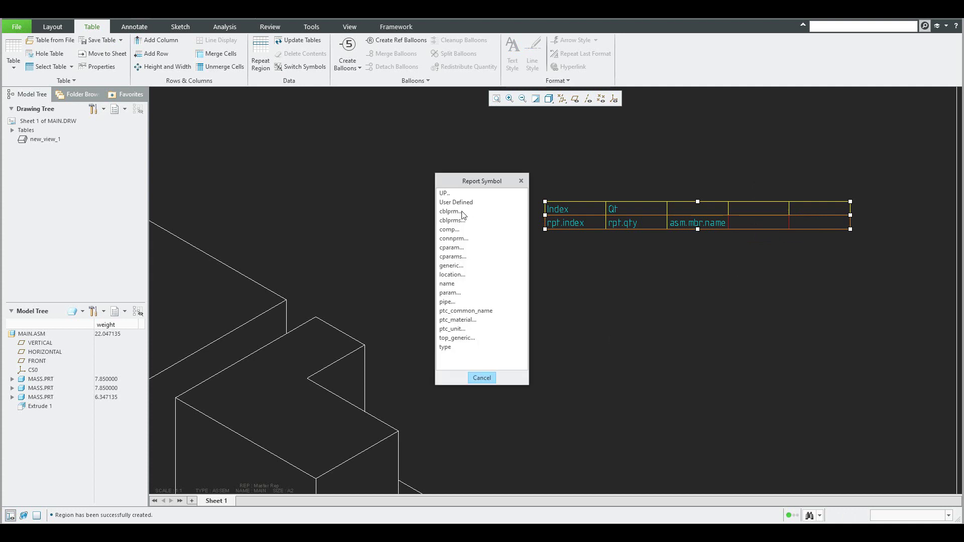
click(458, 211)
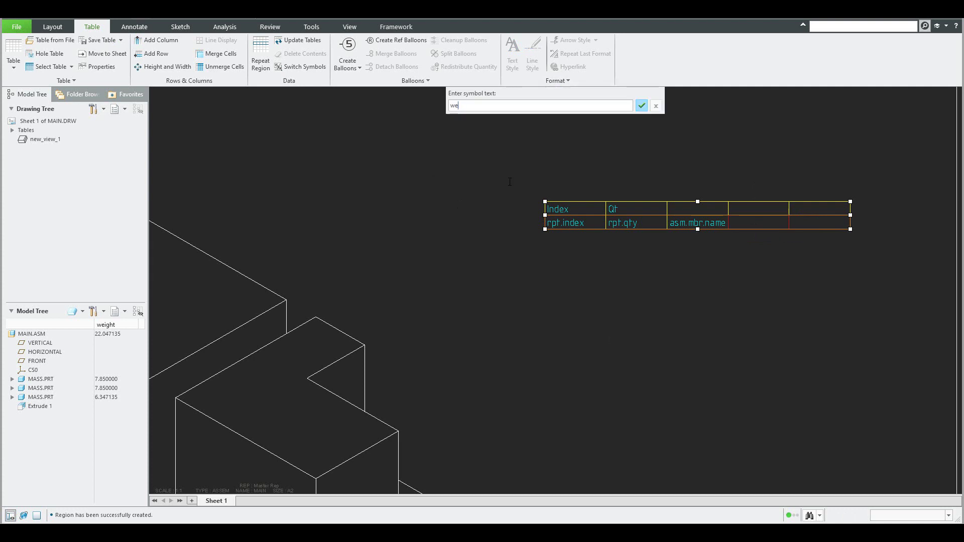
text(weight)
key(Return)
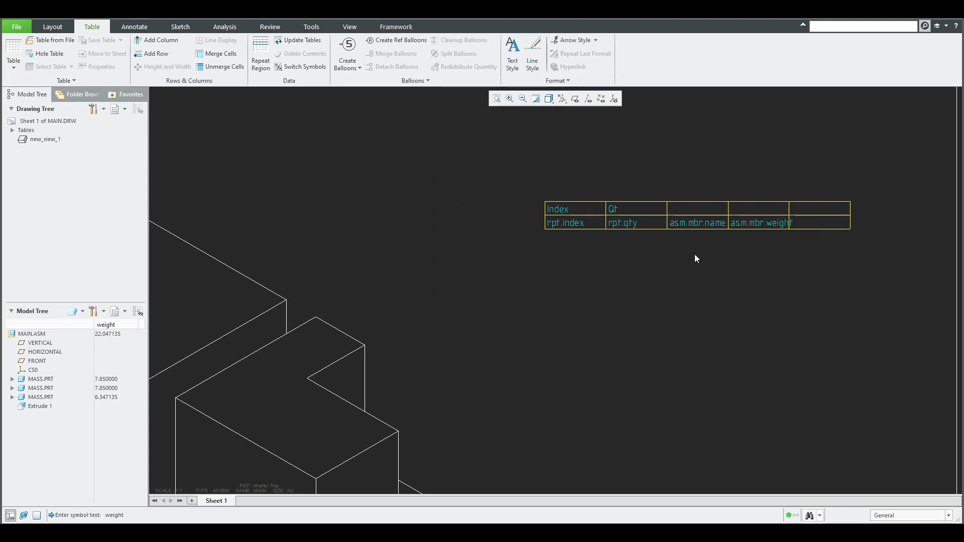
- Enter the headers name and weight in the third and fourth cells of the table's header row
double_click(692, 209)
text(name)
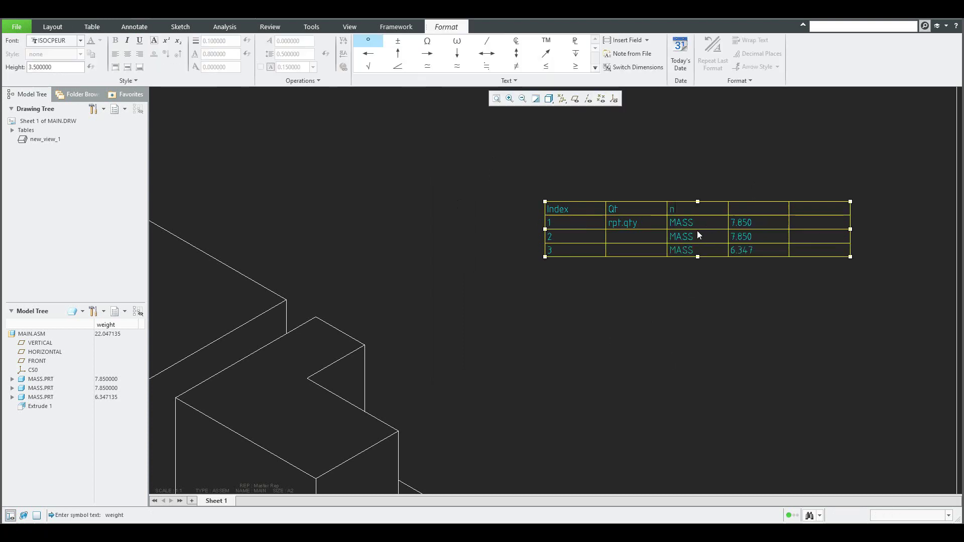
click(733, 257)
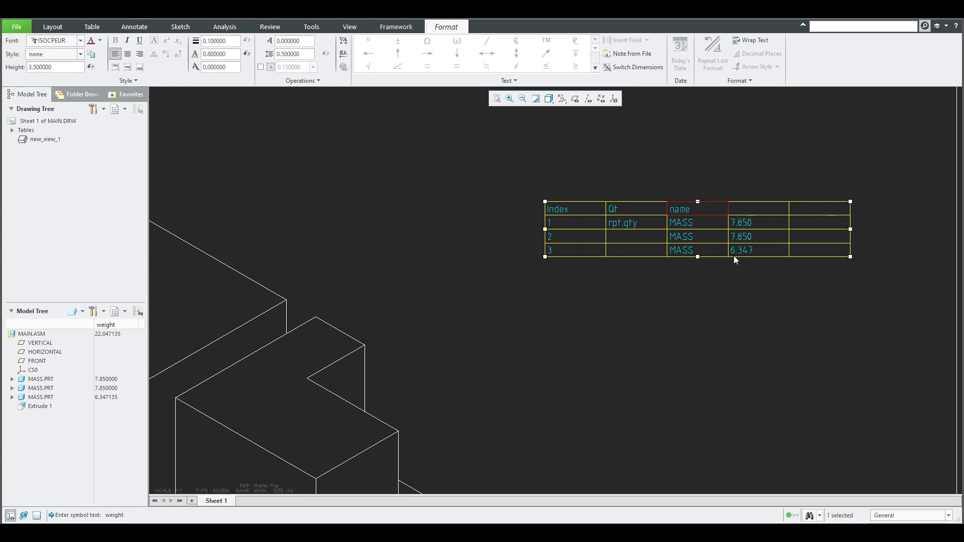
double_click(745, 210)
text(we)
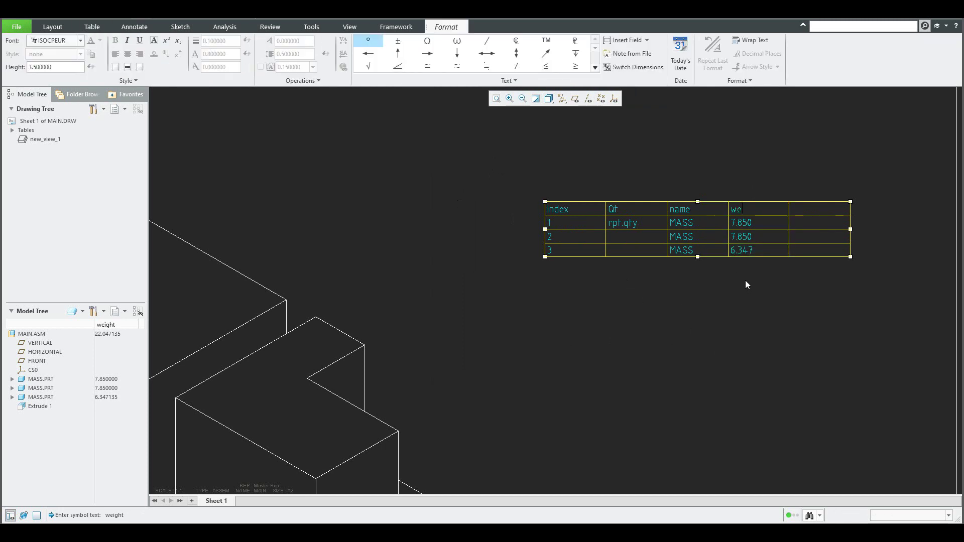
text(ight)
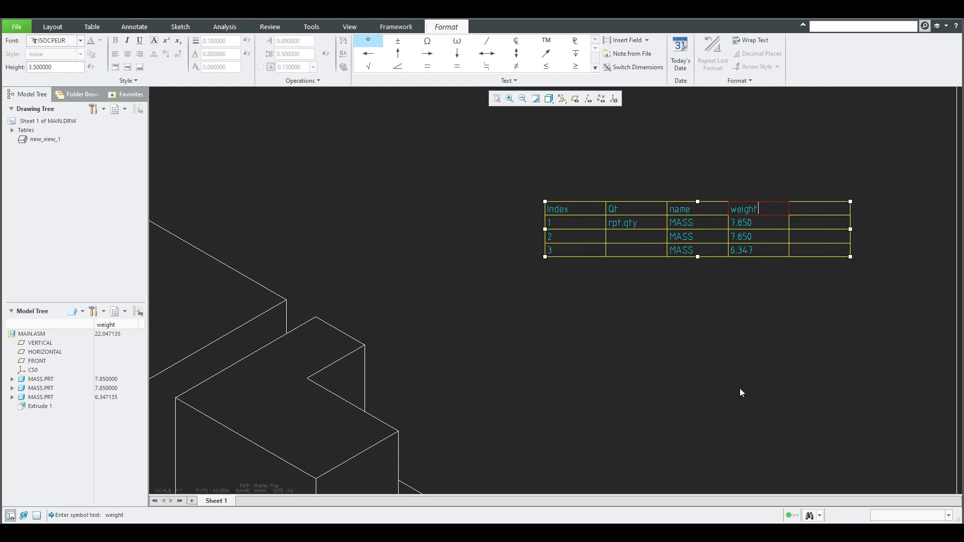
click(717, 376)
click(715, 376)
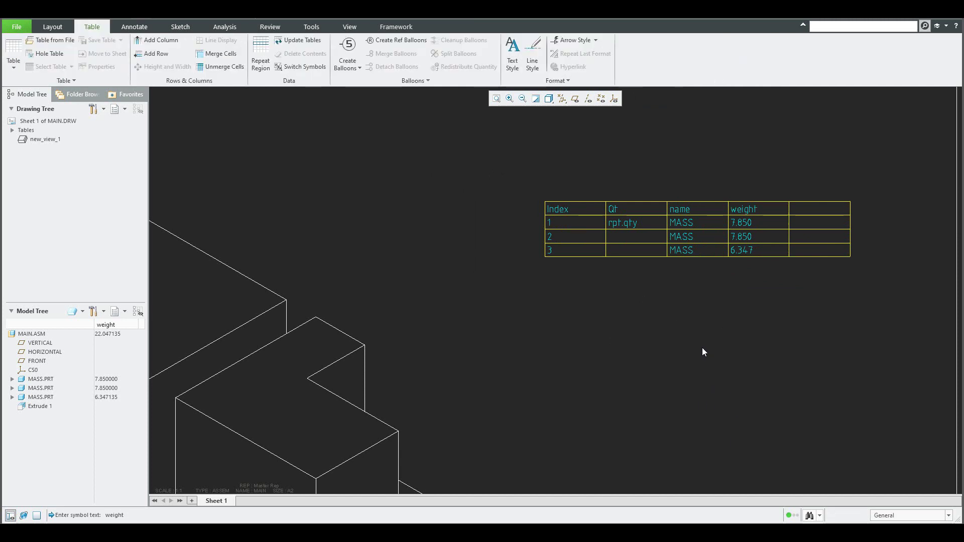
- Regenerate the parts automatically and update all drawing tables
key(Return)
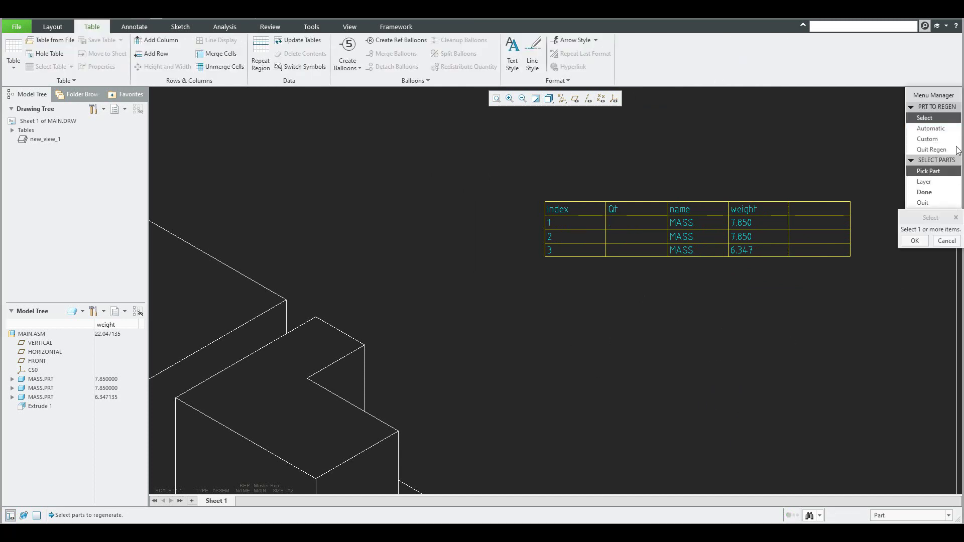
click(930, 129)
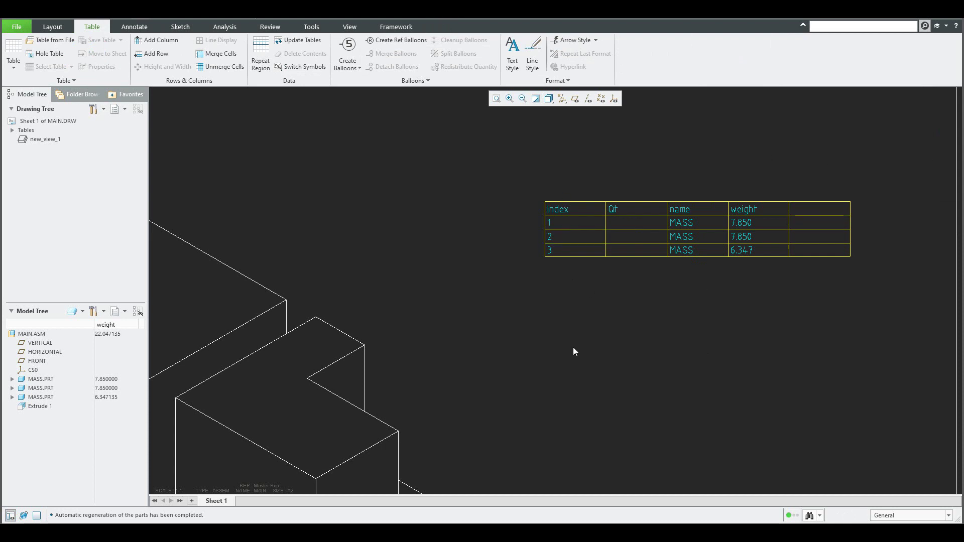
click(291, 41)
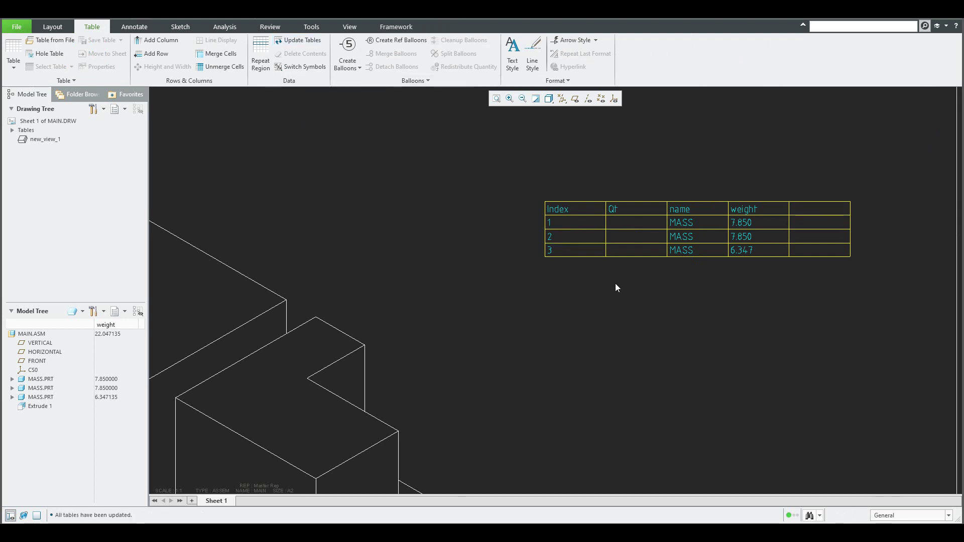
- Examine the component rows and weights in the table against the weight values in the model tree
scroll(655, 324, up, 4)
scroll(654, 324, down, 3)
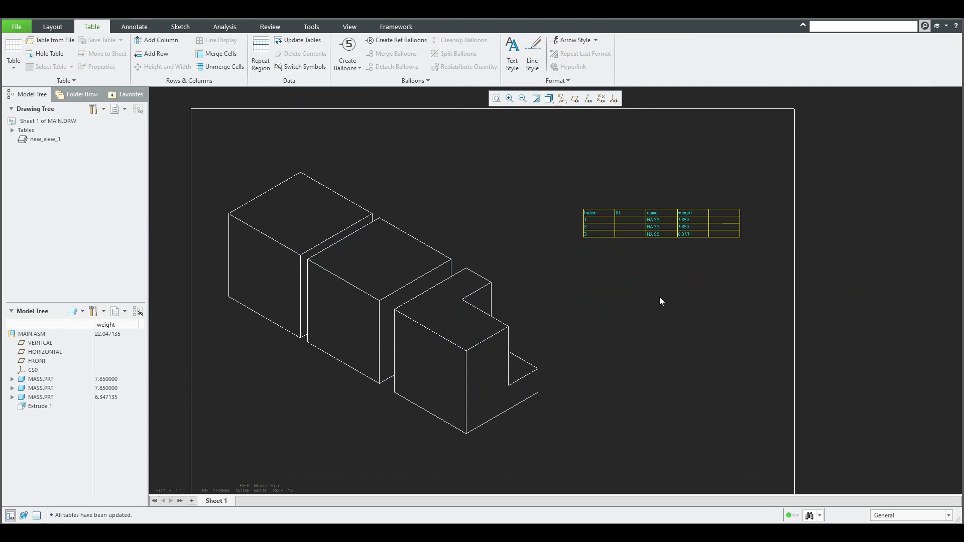
scroll(659, 296, down, 4)
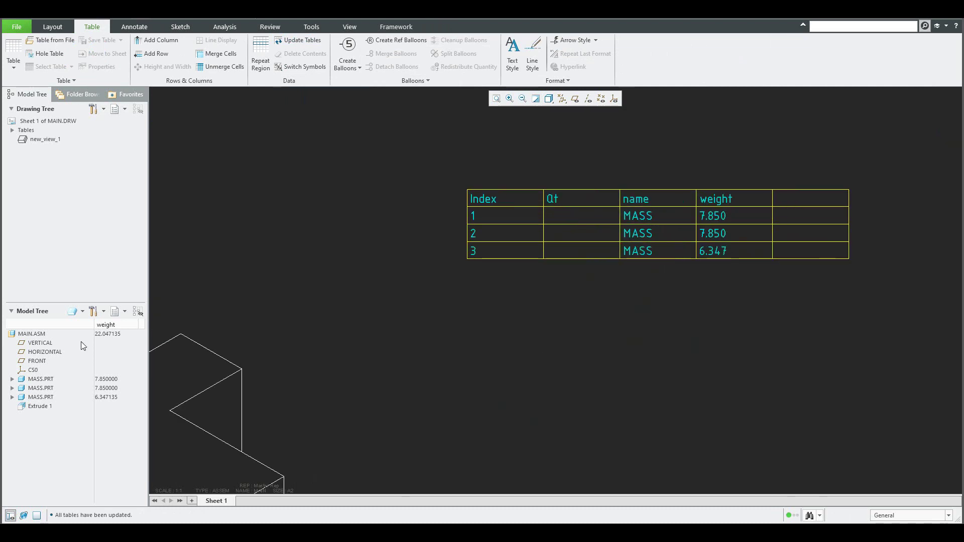
scroll(630, 357, up, 3)
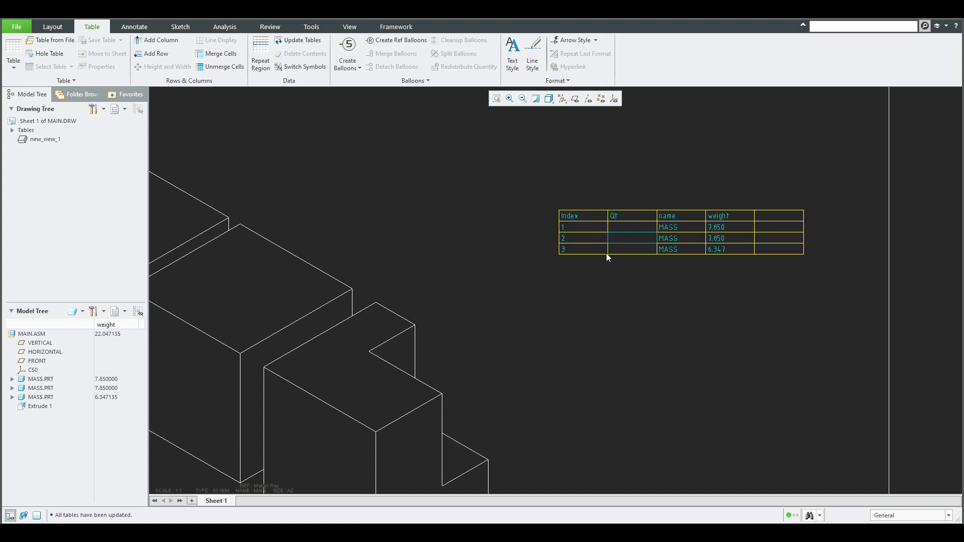
click(260, 54)
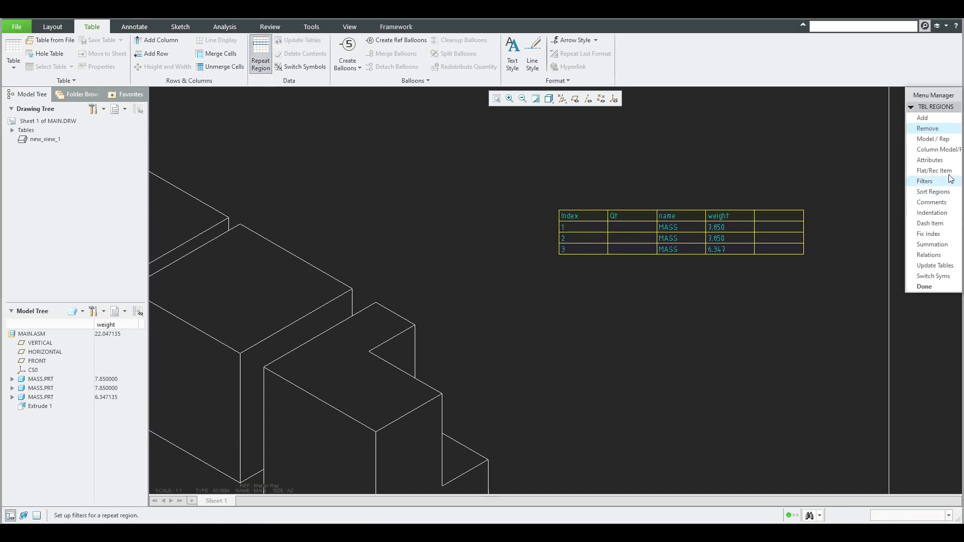
click(924, 287)
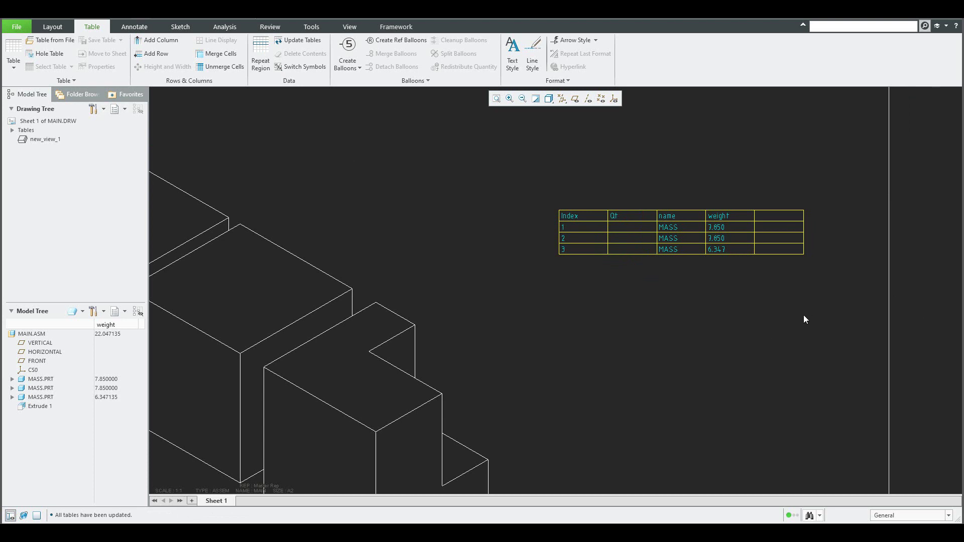
middle_drag(803, 311, 806, 277)
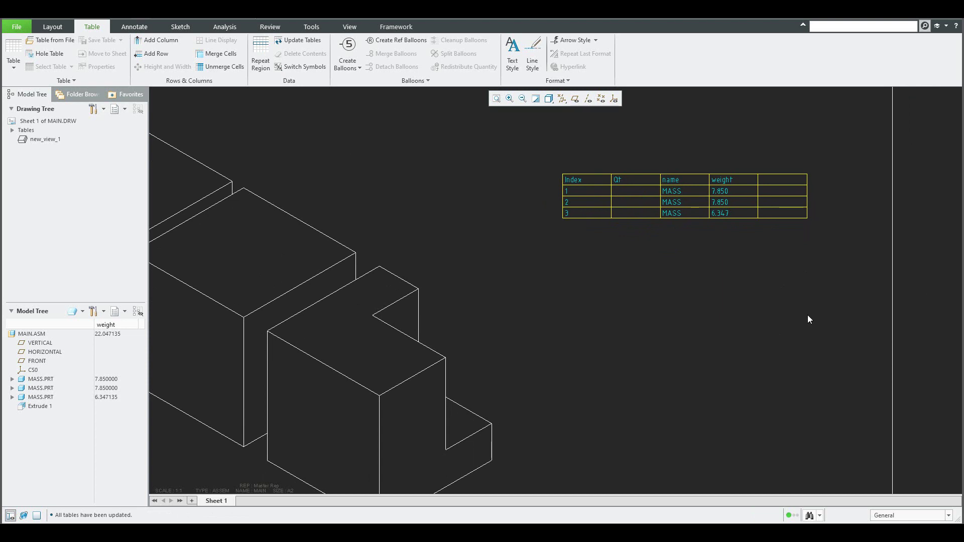
scroll(721, 197, down, 4)
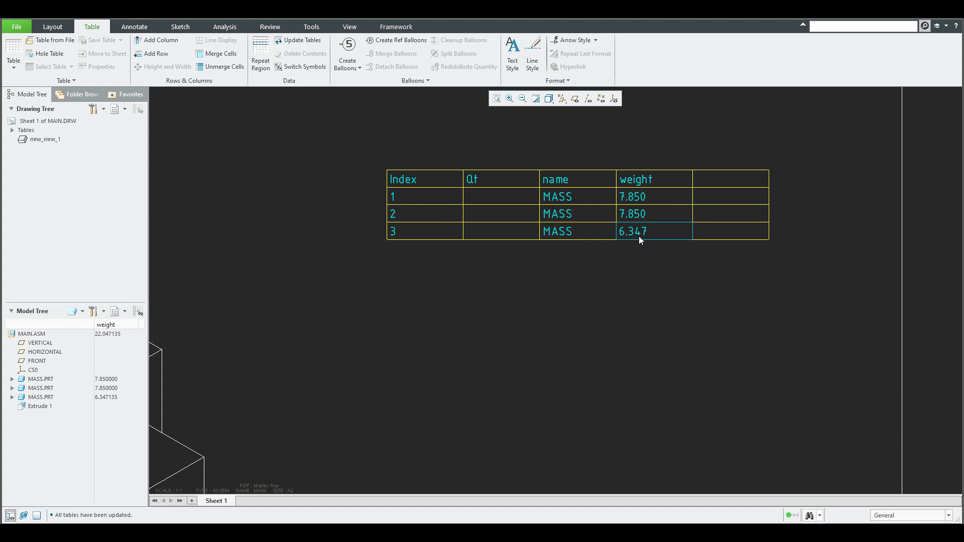
middle_drag(657, 304, 682, 273)
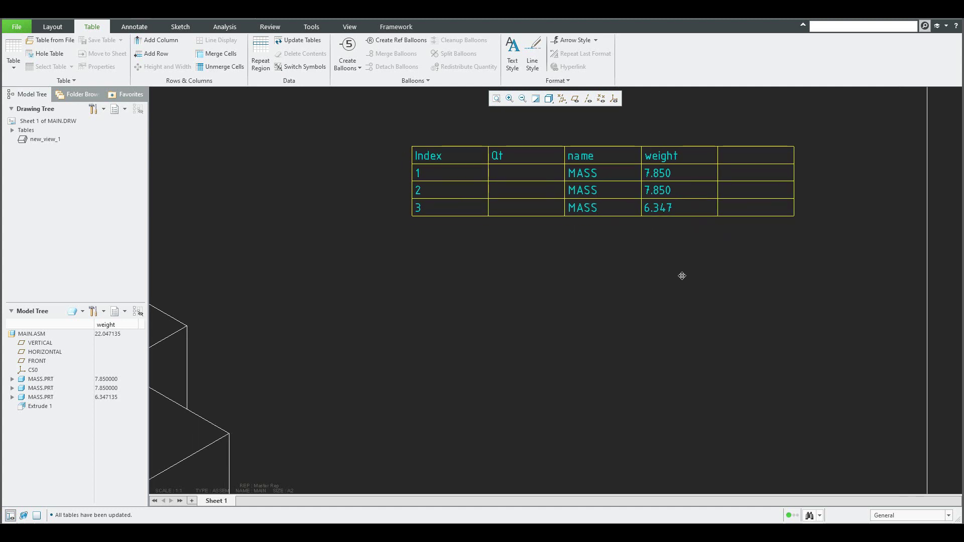
scroll(682, 273, up, 1)
scroll(657, 302, down, 1)
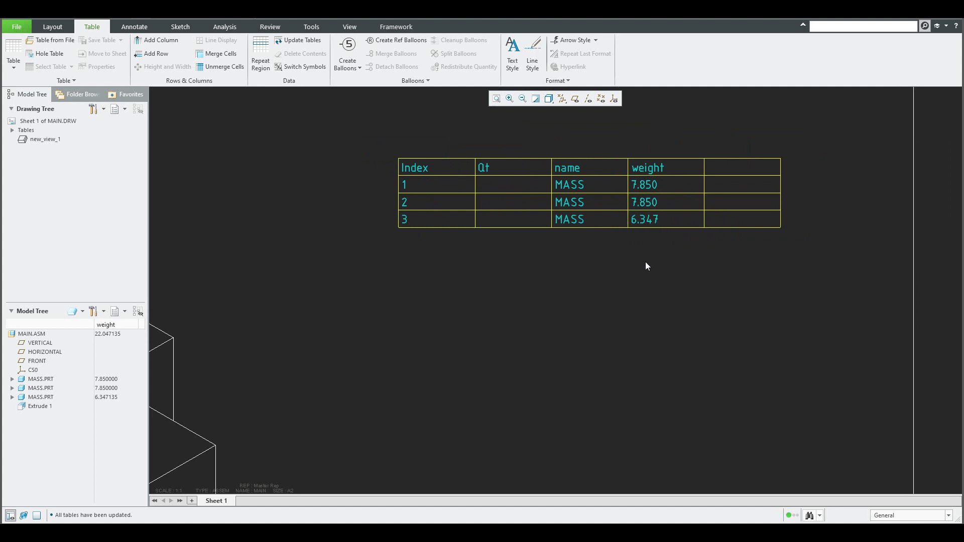
- Add an empty row beneath the last component row of the table
click(152, 53)
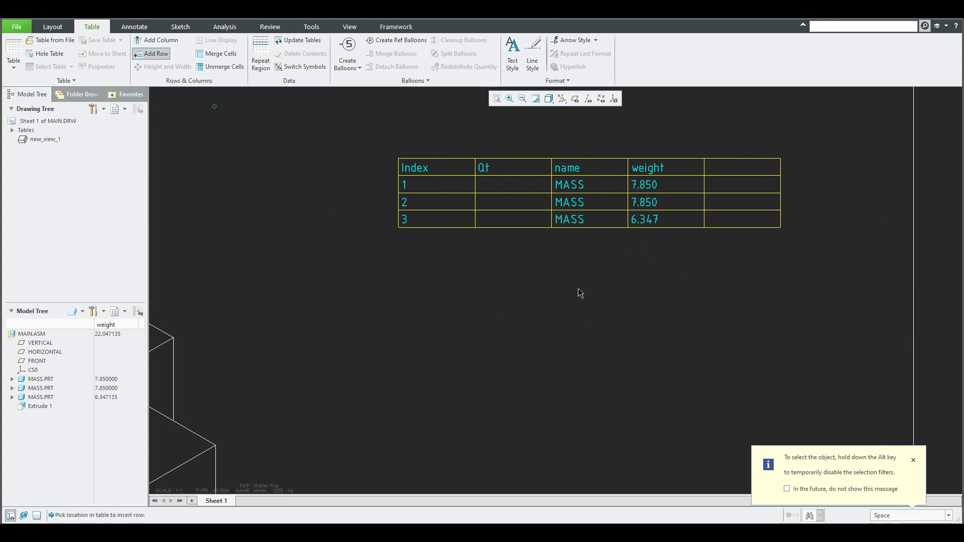
click(522, 232)
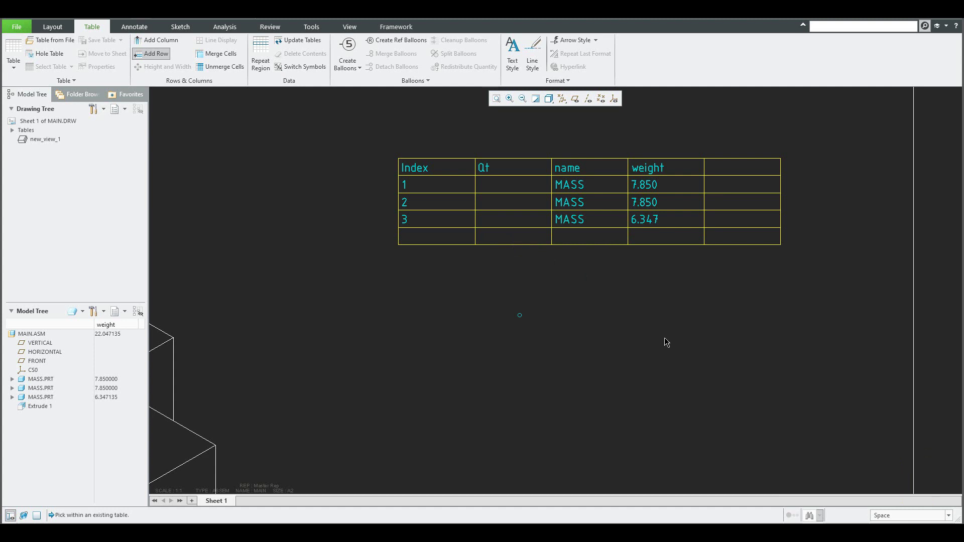
middle_click(614, 329)
- Enter the label TOTAL: in the name column of the table's last row
middle_drag(572, 339, 508, 342)
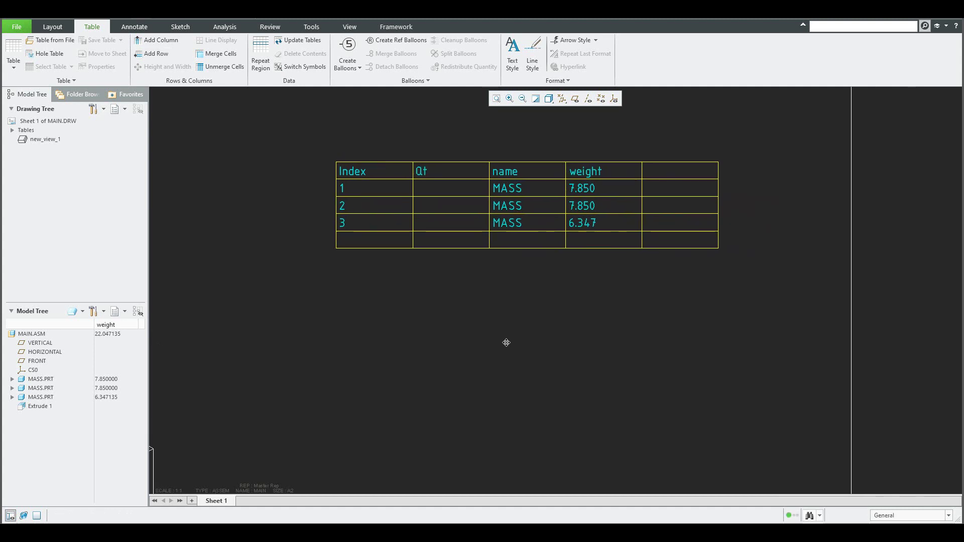
double_click(519, 241)
text(TOTA)
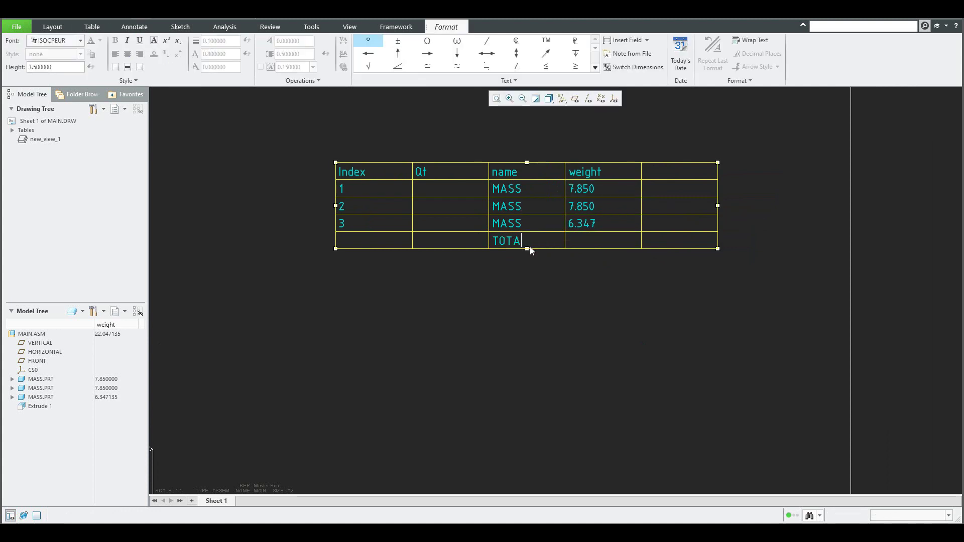
text(L:)
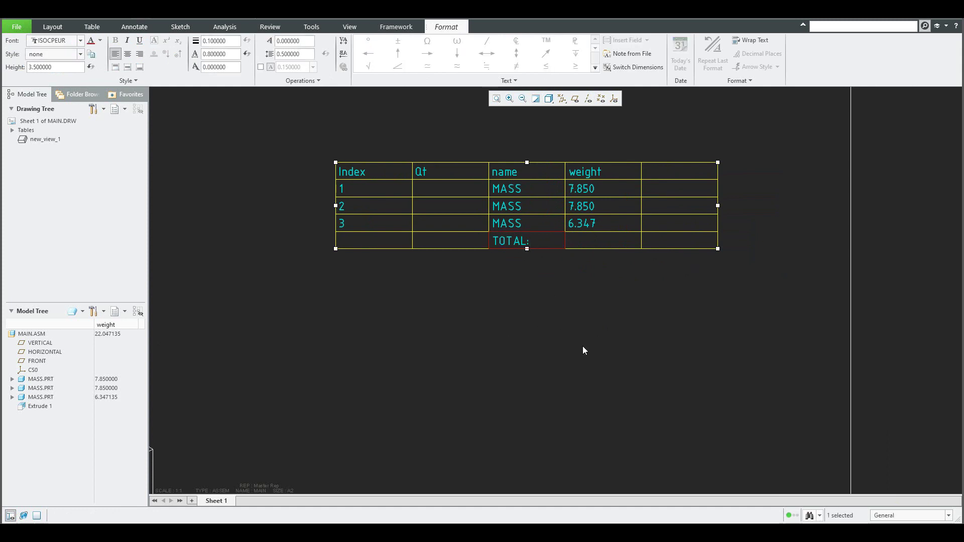
click(456, 345)
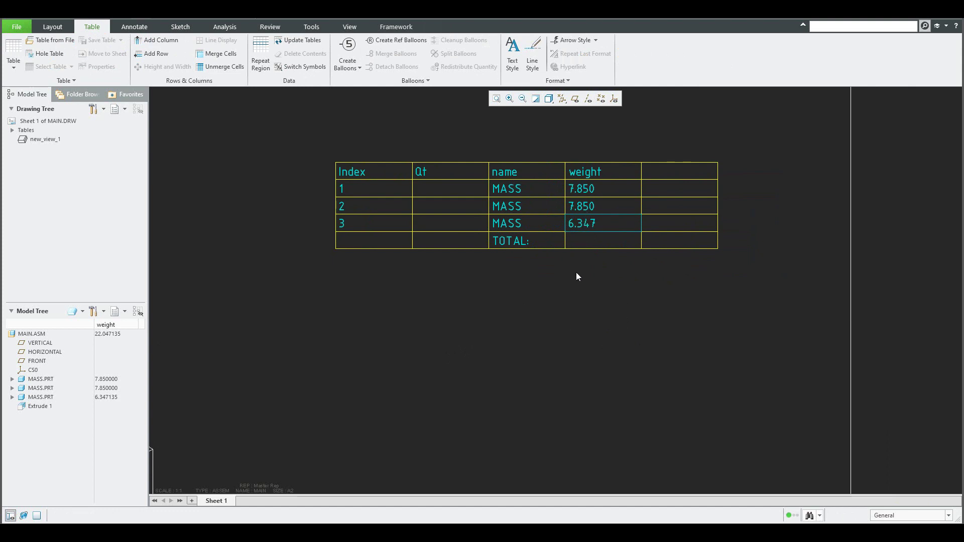
- Add a repeat region summation of ASM_MBR_WEIGHT by name, call its parameter all001, and place it in the cell beside TOTAL:
click(262, 53)
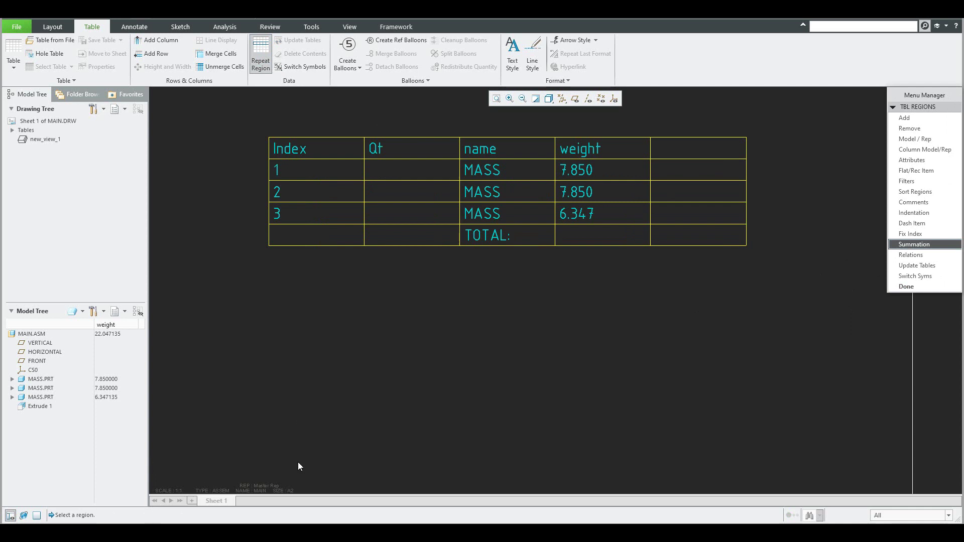
click(578, 186)
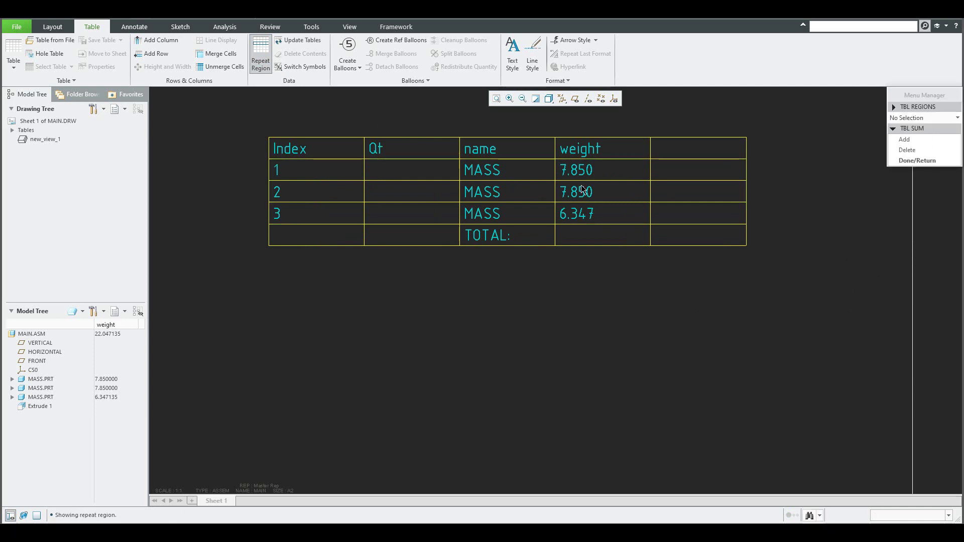
click(905, 141)
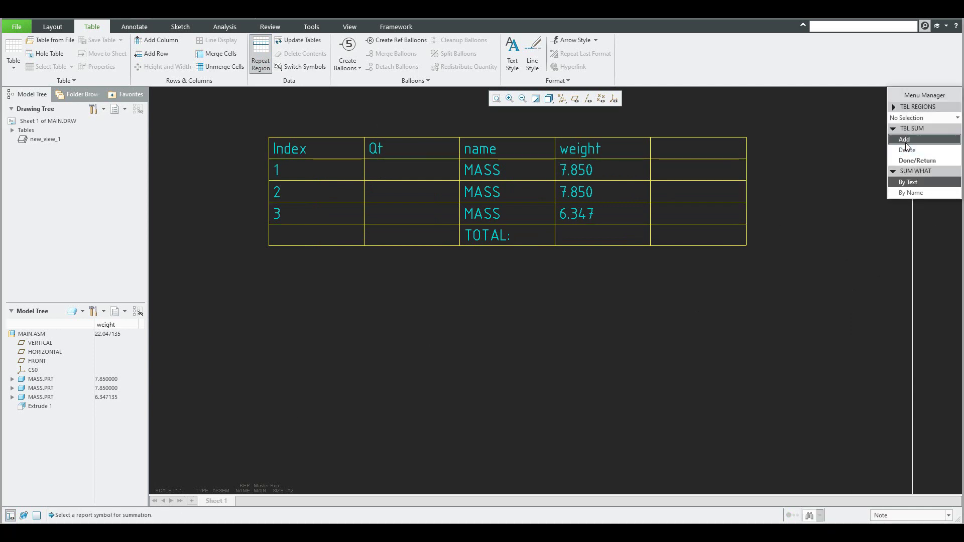
click(911, 192)
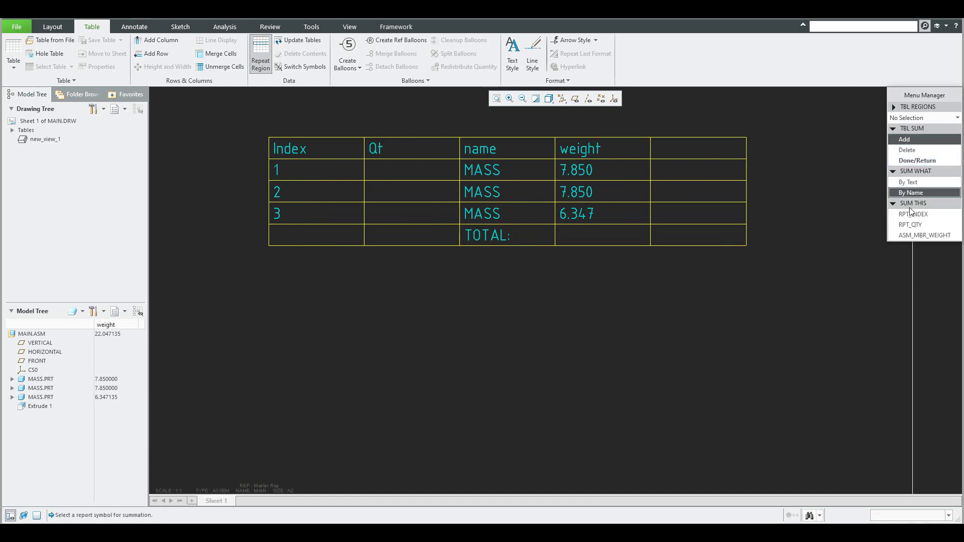
click(920, 236)
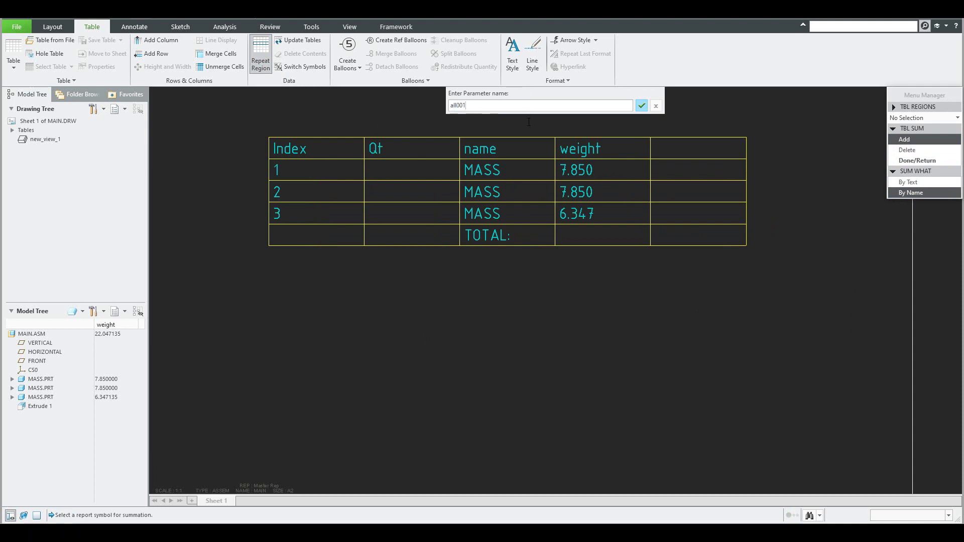
key(Return)
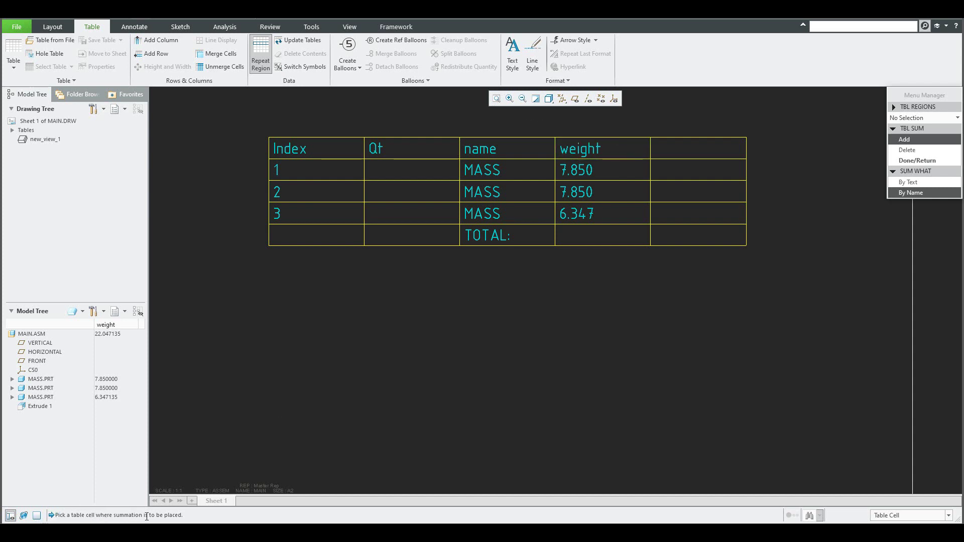
click(605, 241)
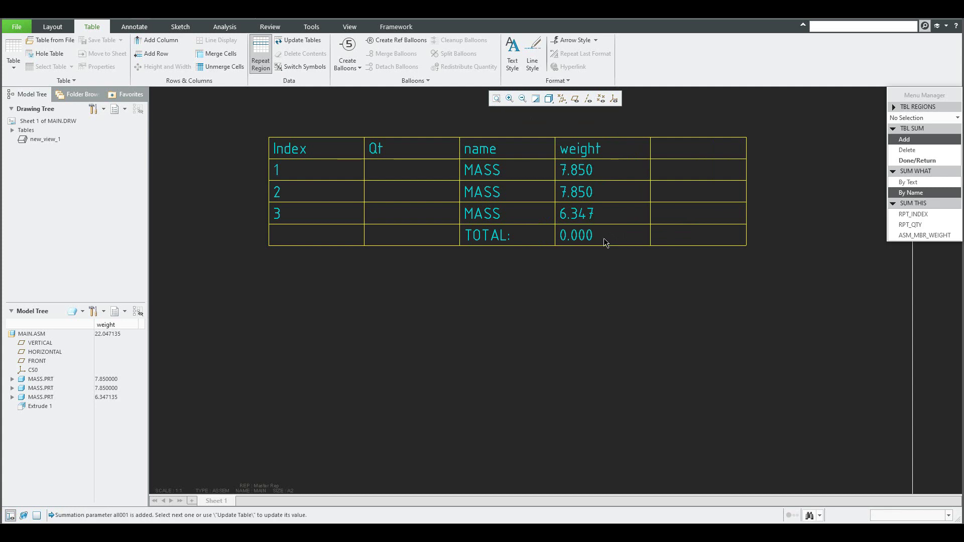
- Finish the summation definition and leave repeat region editing to update the total weight in the table
click(917, 160)
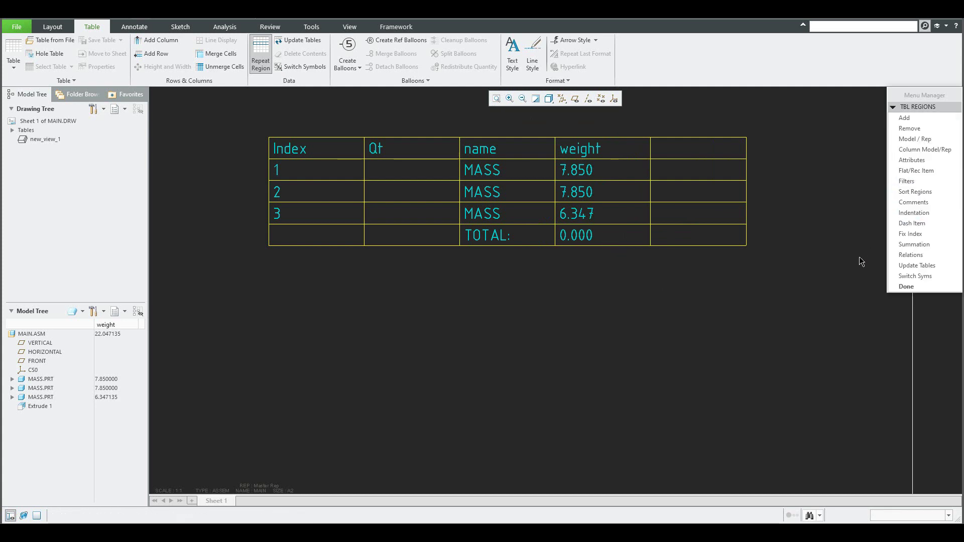
middle_click(793, 278)
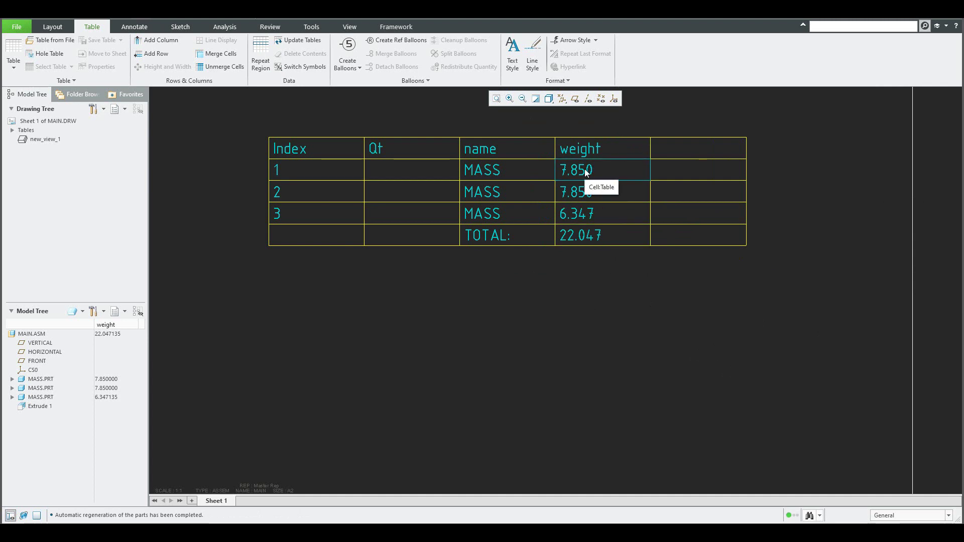
scroll(602, 246, down, 3)
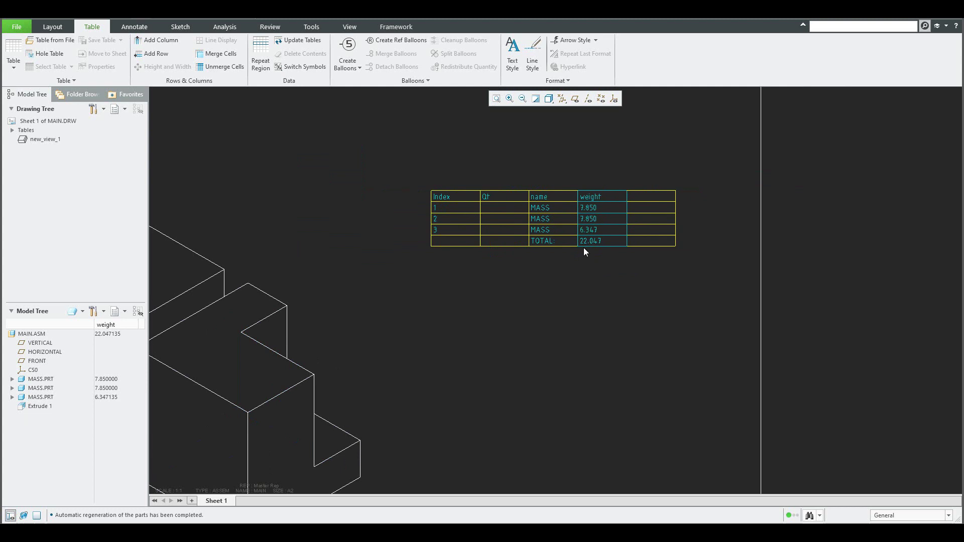
scroll(583, 248, up, 1)
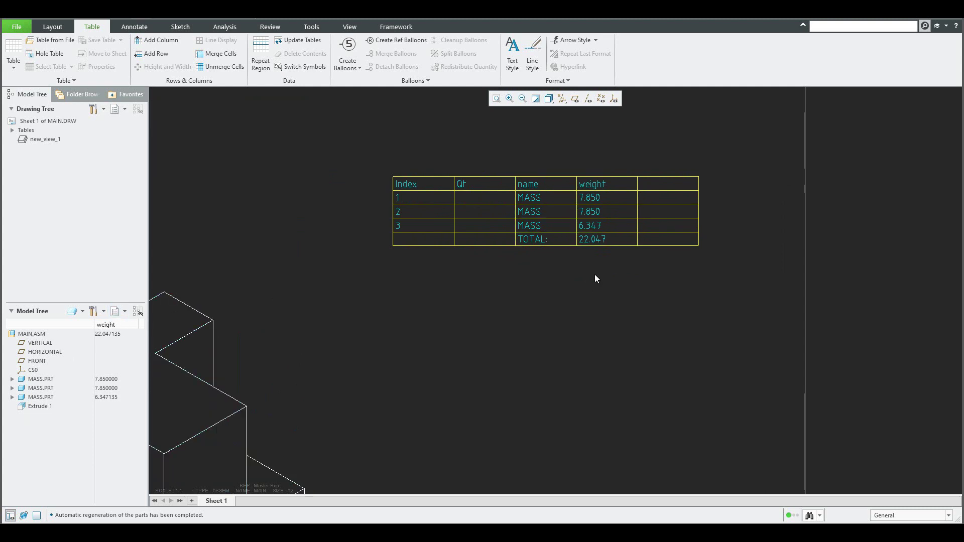
scroll(580, 286, up, 5)
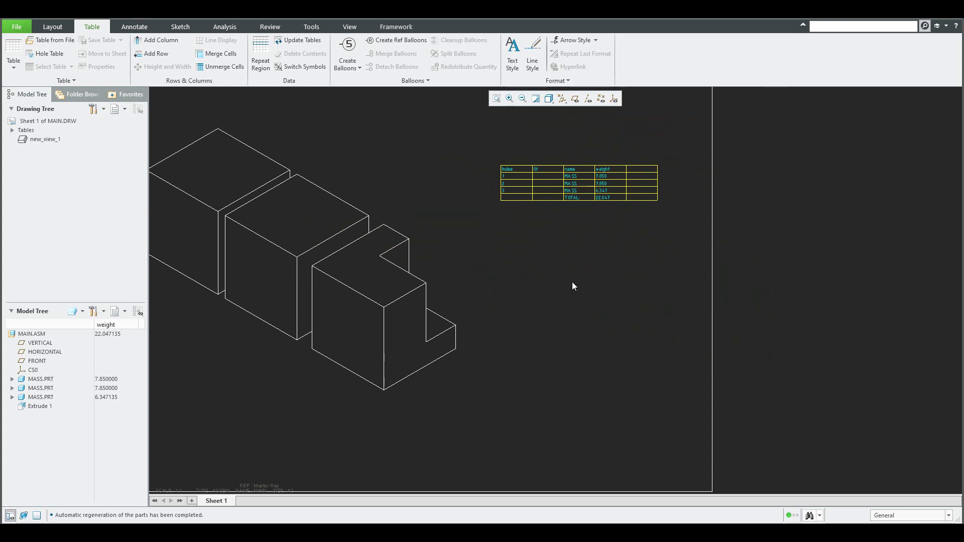
- Move the whole weight table closer to the assembly view, above the blocks on the sheet
mouse_move(585, 280)
middle_down()
mouse_move(632, 275)
mouse_move(596, 333)
middle_up()
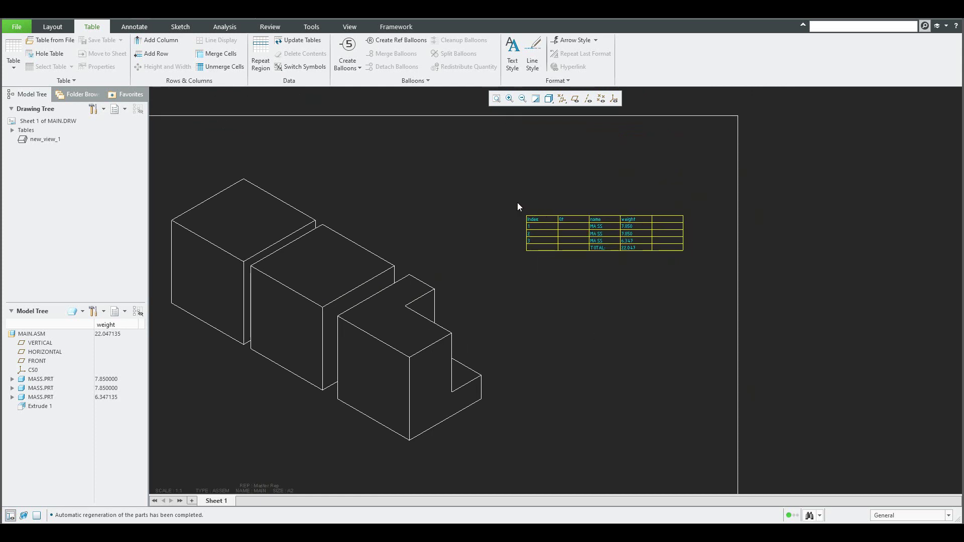
drag(505, 200, 712, 277)
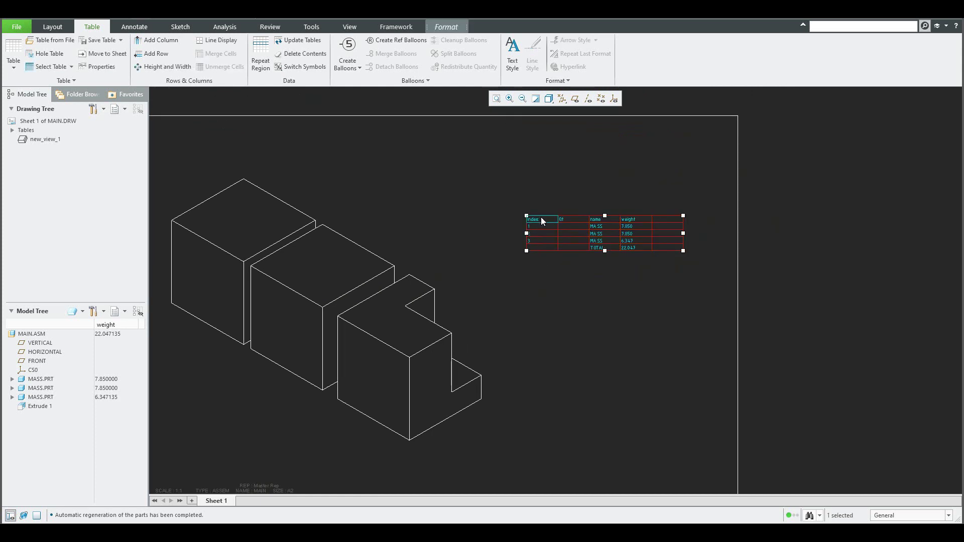
drag(523, 215, 351, 181)
click(532, 220)
drag(525, 216, 355, 182)
click(626, 293)
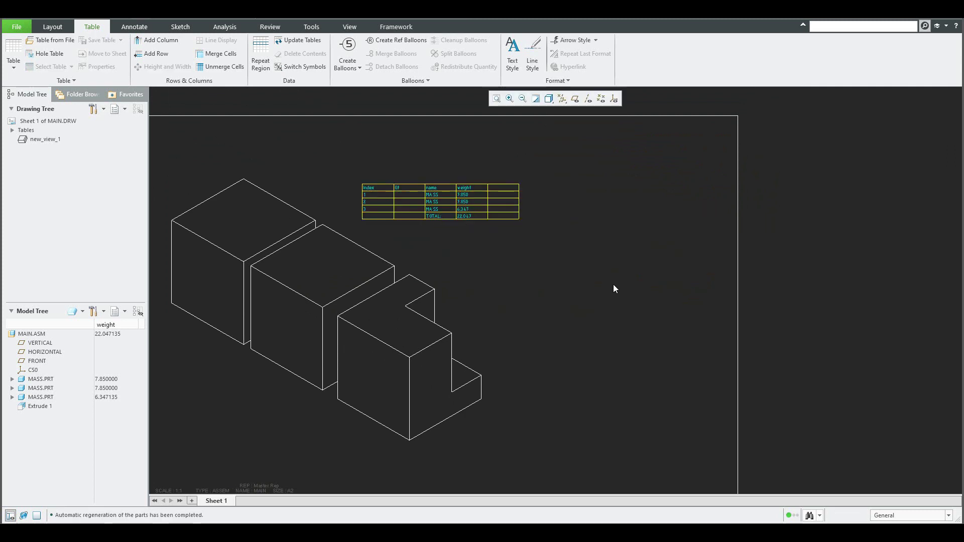
- Open MAIN.ASM from the drawing and create a new simplified representation named 2comp
scroll(606, 287, down, 3)
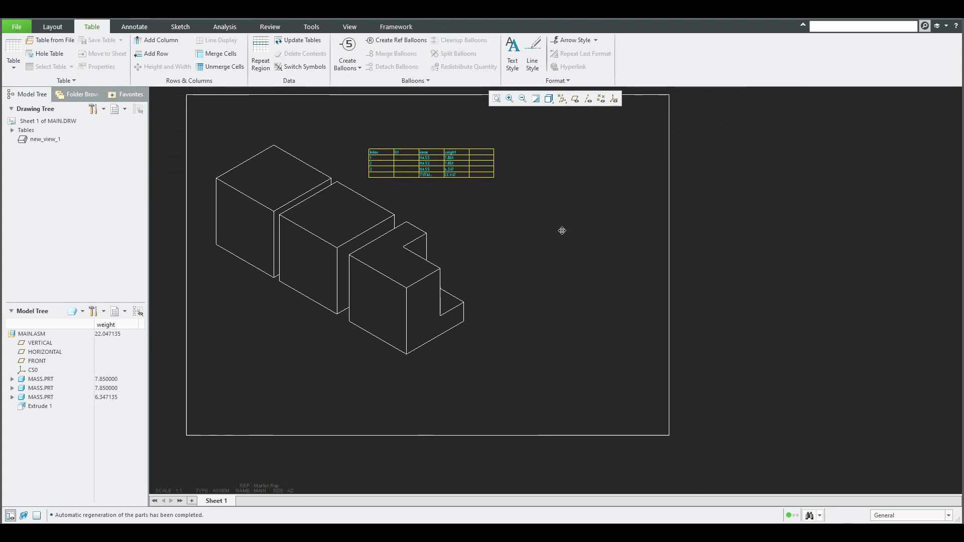
right_click(35, 334)
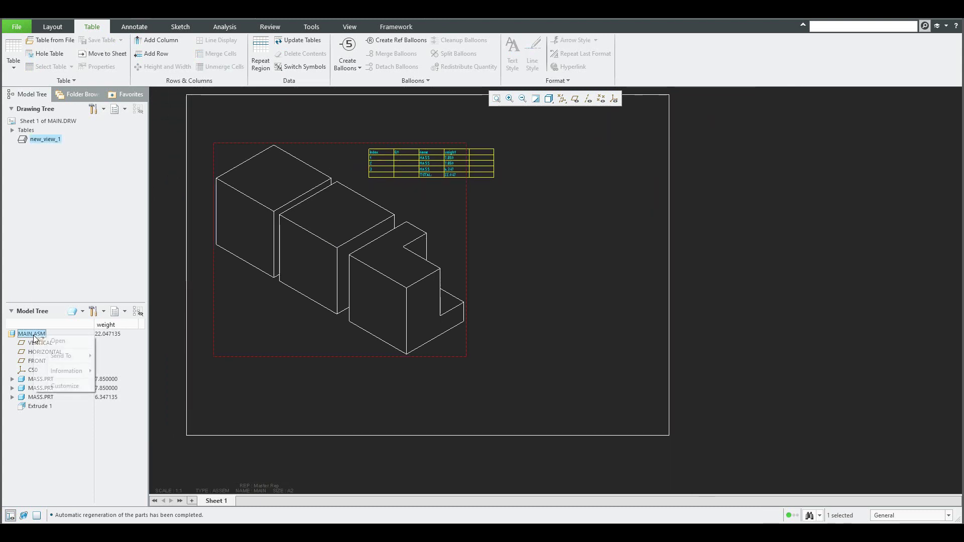
click(52, 341)
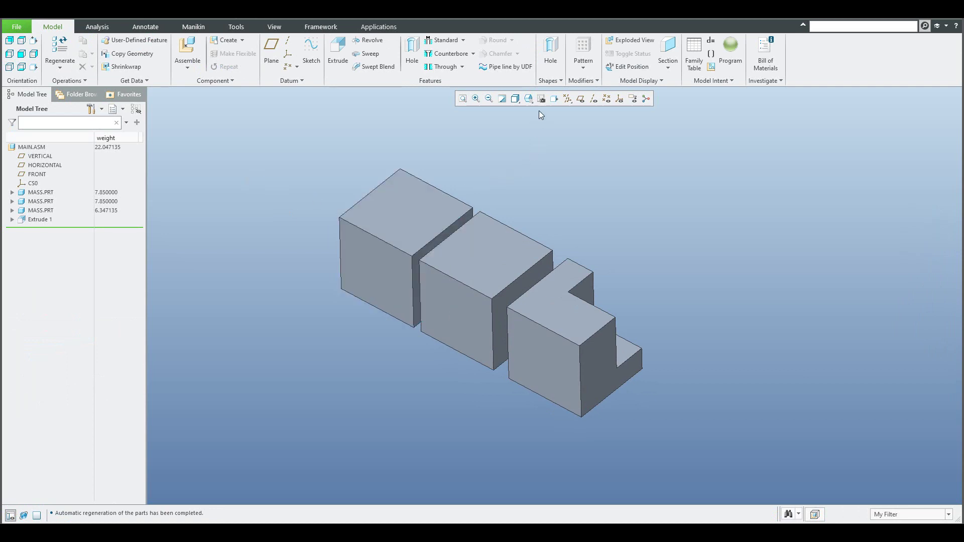
key(ctrl+alt+v)
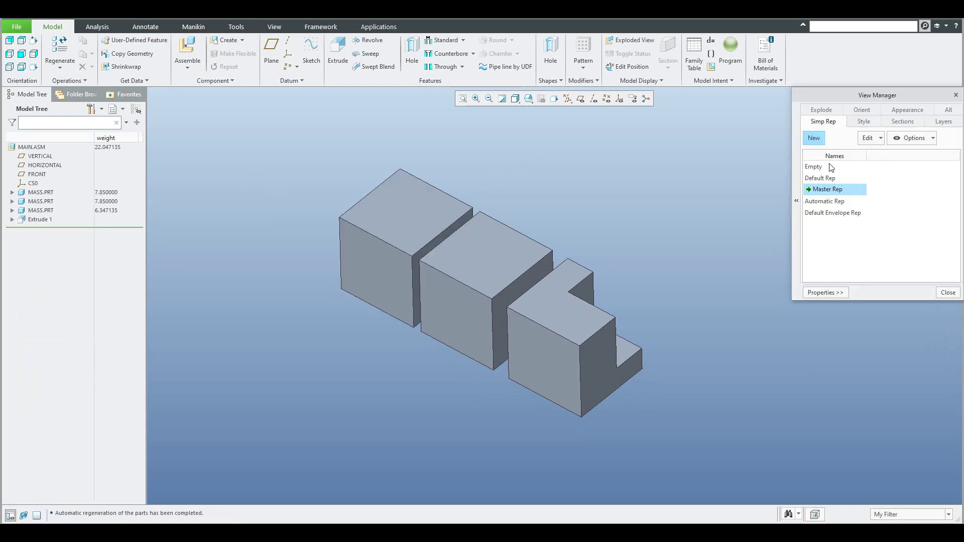
click(814, 142)
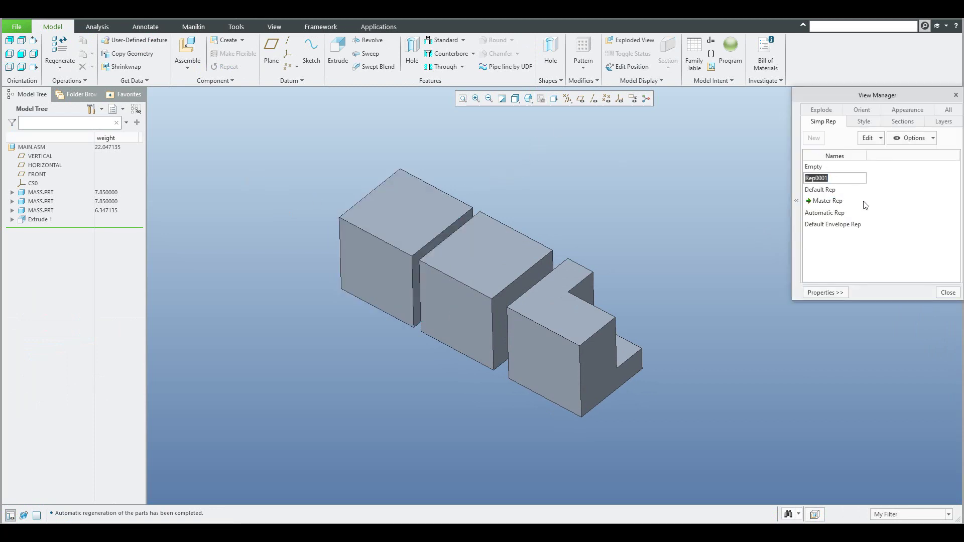
text(2comp)
key(Return)
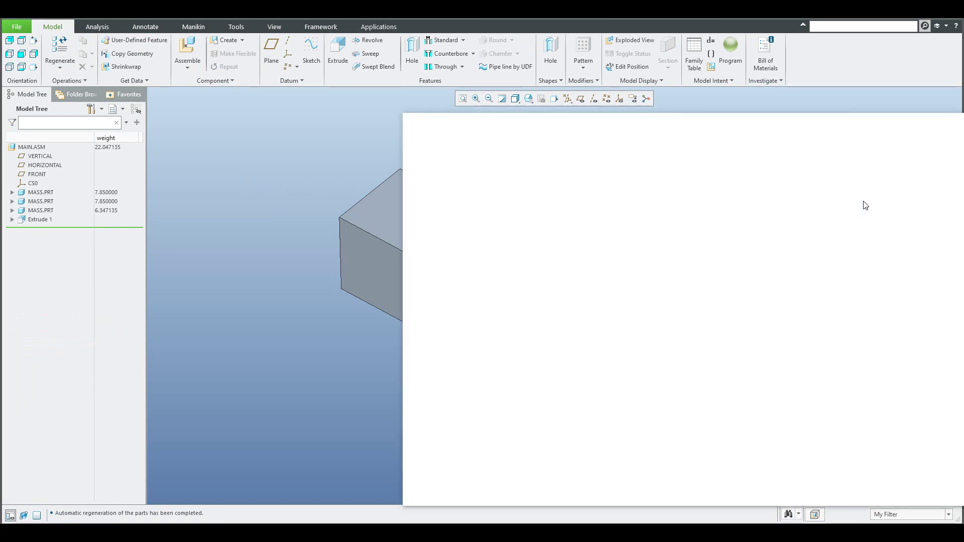
- Set MAIN.ASM to Master Rep in the 2COMP representation, exclude the middle MASS.PRT, and open the representation
click(577, 211)
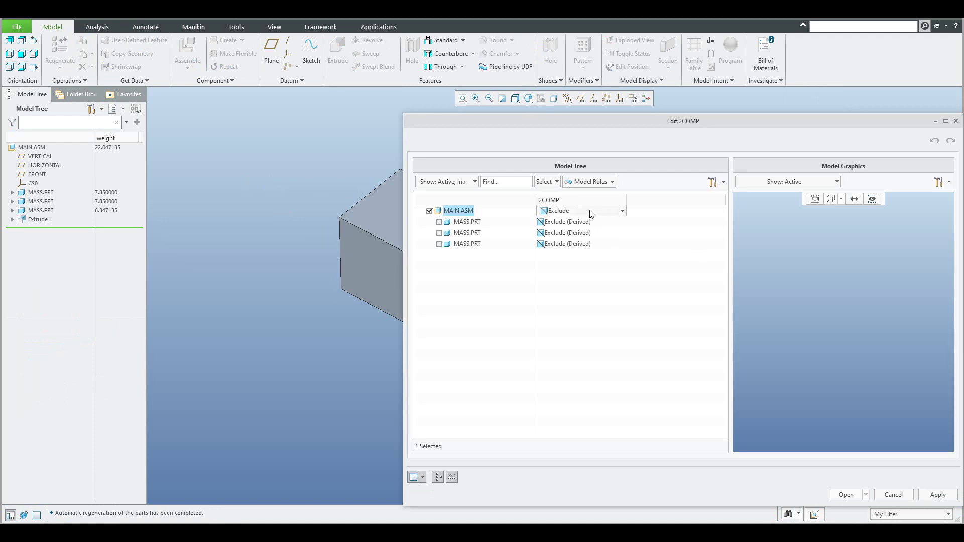
click(586, 210)
click(565, 231)
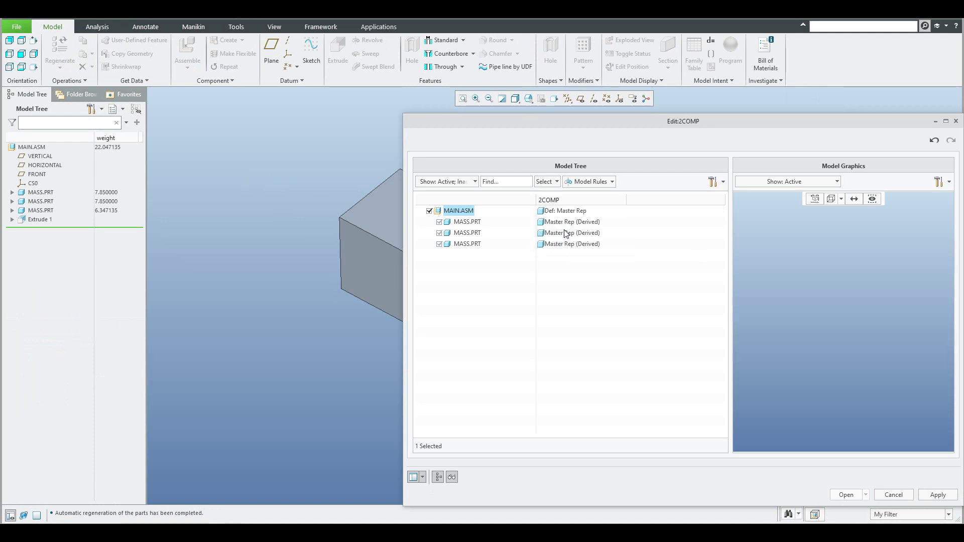
click(557, 236)
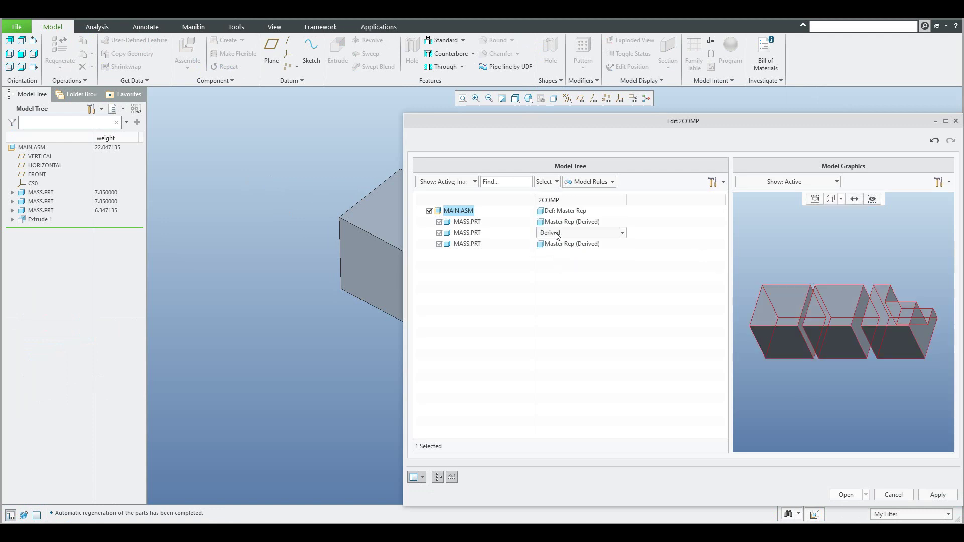
click(558, 235)
click(558, 254)
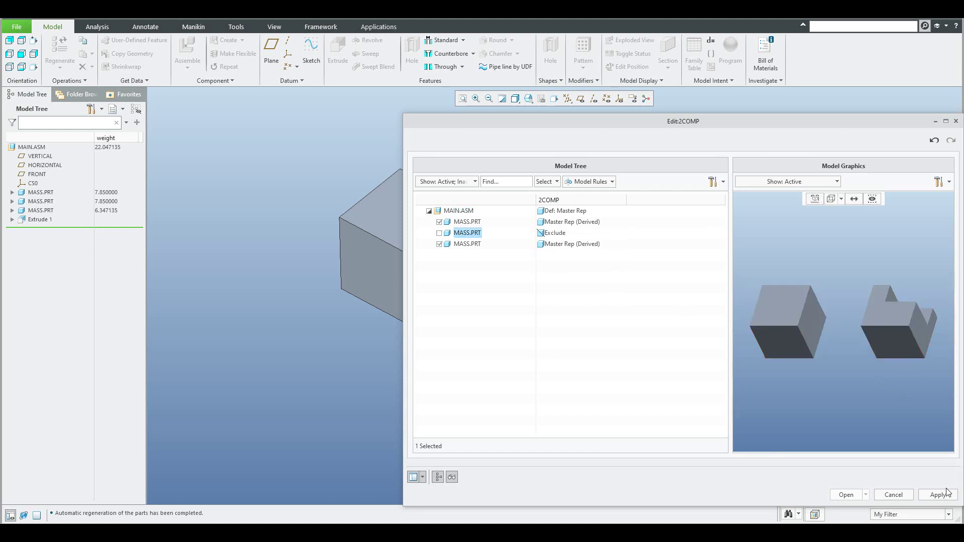
click(846, 495)
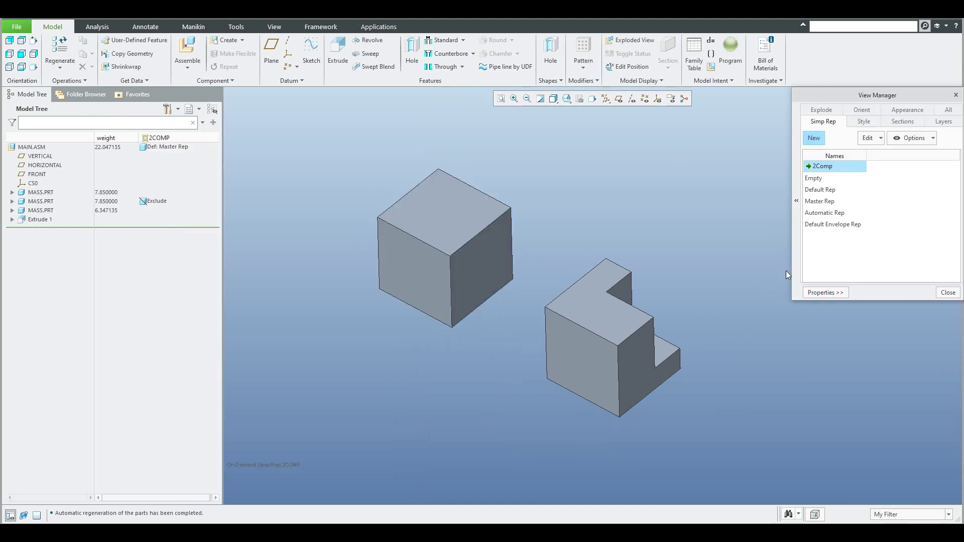
- Compare Master Rep with 2Comp by activating each in turn, leaving 2Comp active, and close the View Manager
double_click(827, 201)
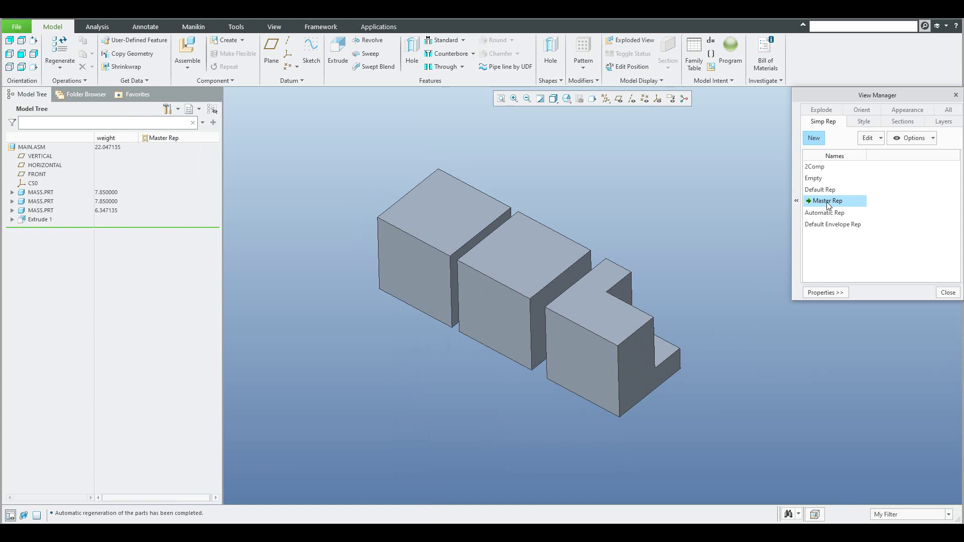
click(809, 167)
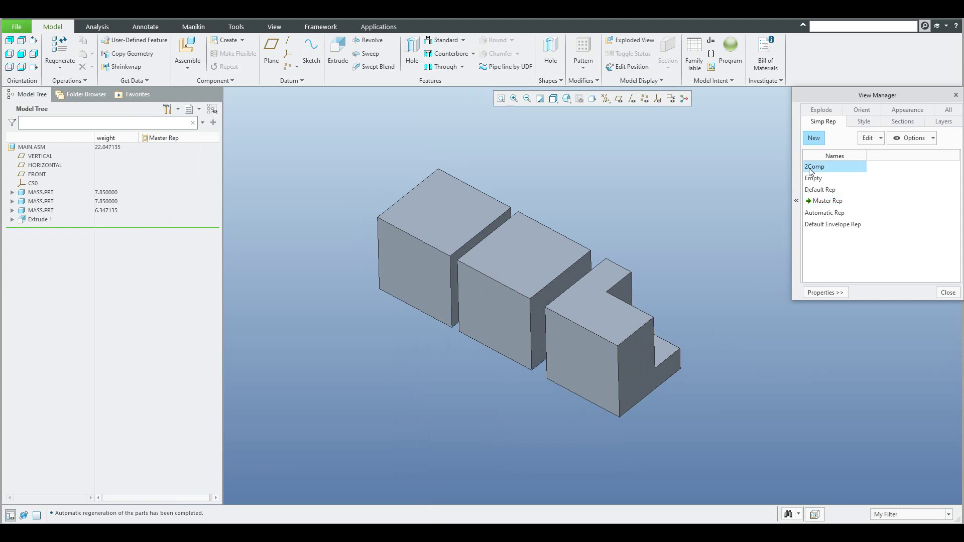
double_click(809, 168)
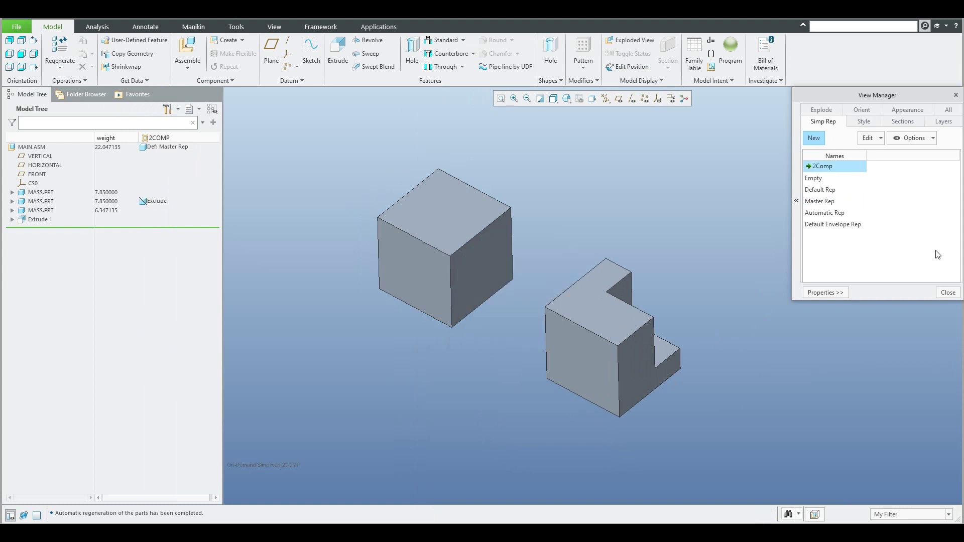
click(948, 292)
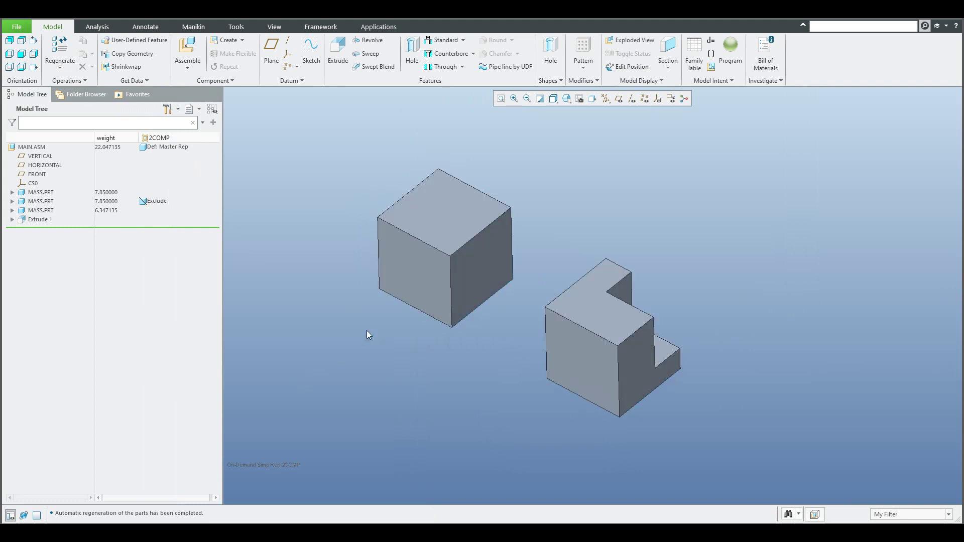
- Redefine Extrude 1 with a longer internal section so it cuts more material from the stepped block
mouse_move(368, 333)
middle_down()
mouse_move(360, 318)
mouse_move(363, 344)
middle_up()
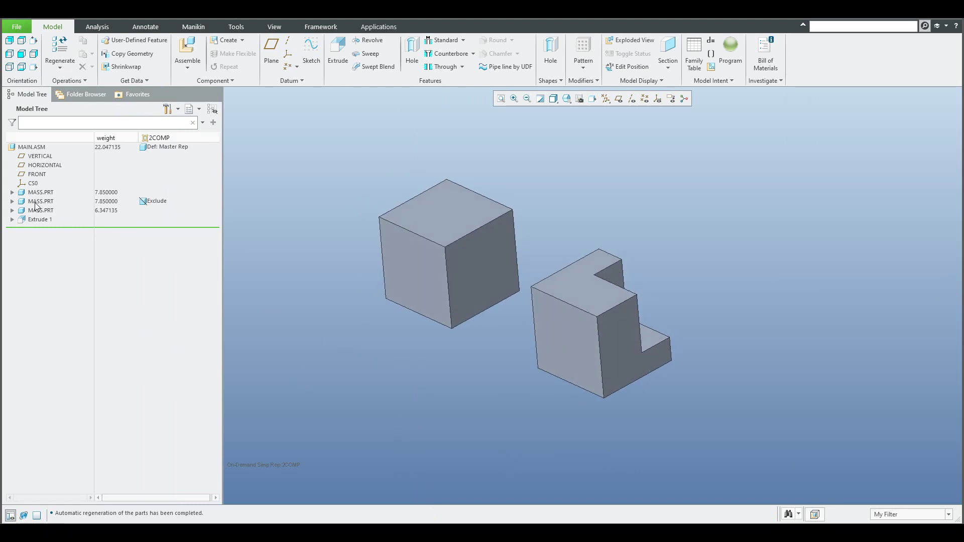
click(40, 219)
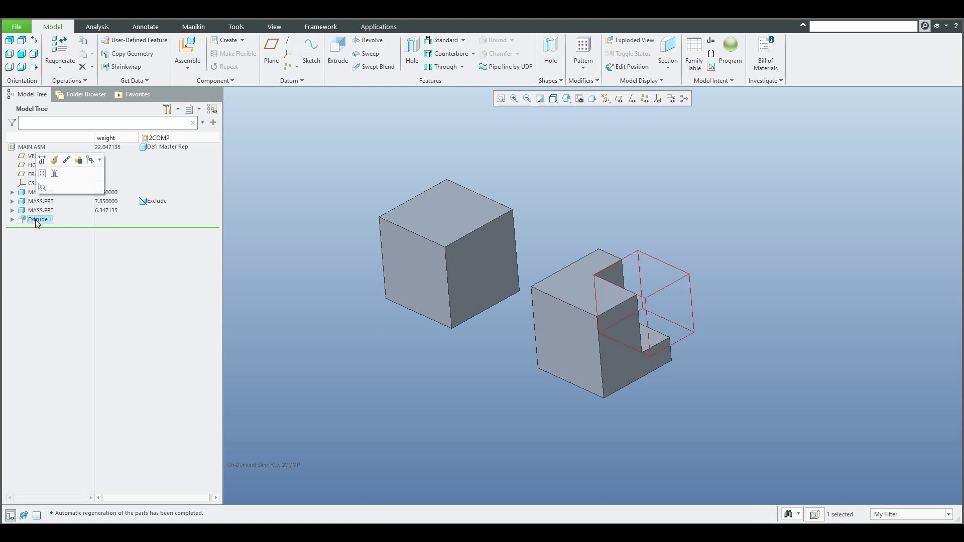
click(55, 160)
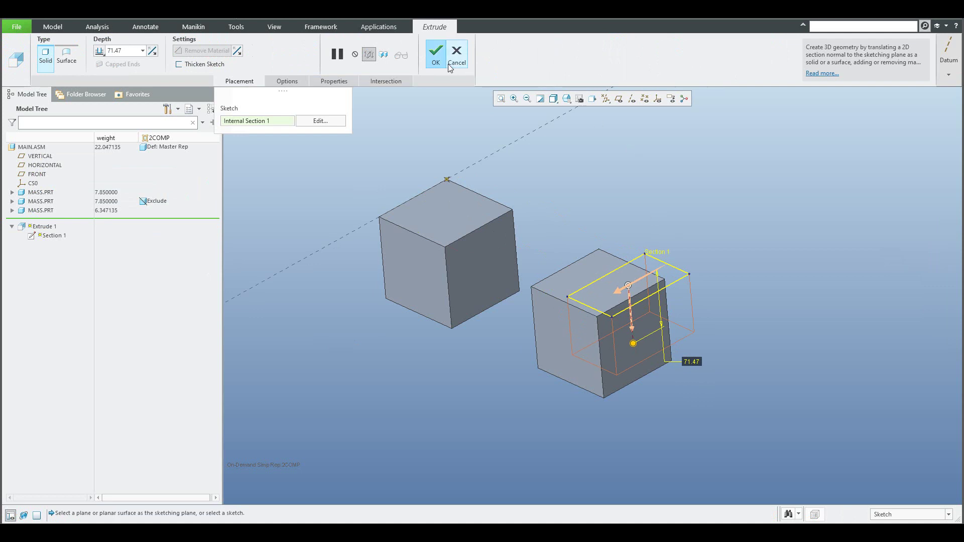
click(435, 54)
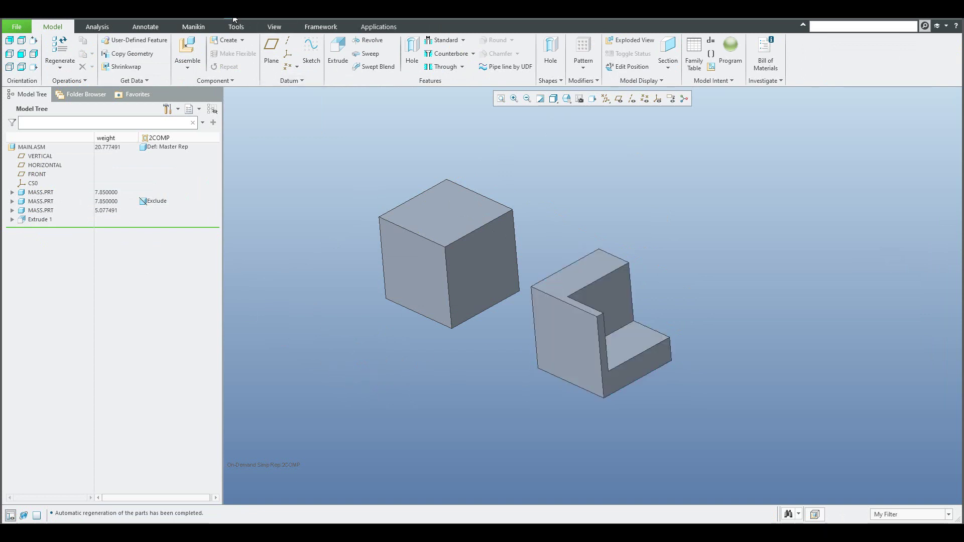
- Switch back to the drawing and place a second general view with No Combined State beside the existing view
key(alt+Tab)
scroll(577, 318, up, 1)
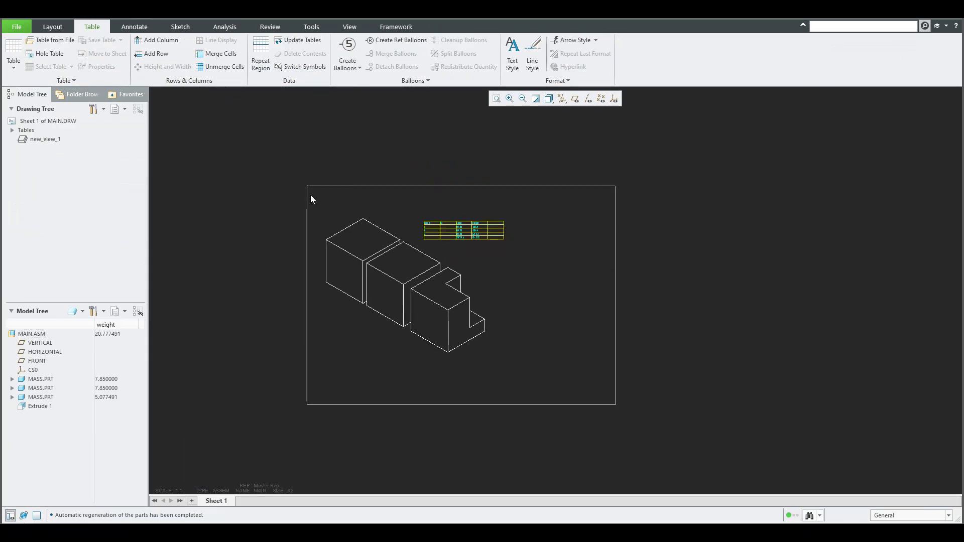
click(50, 26)
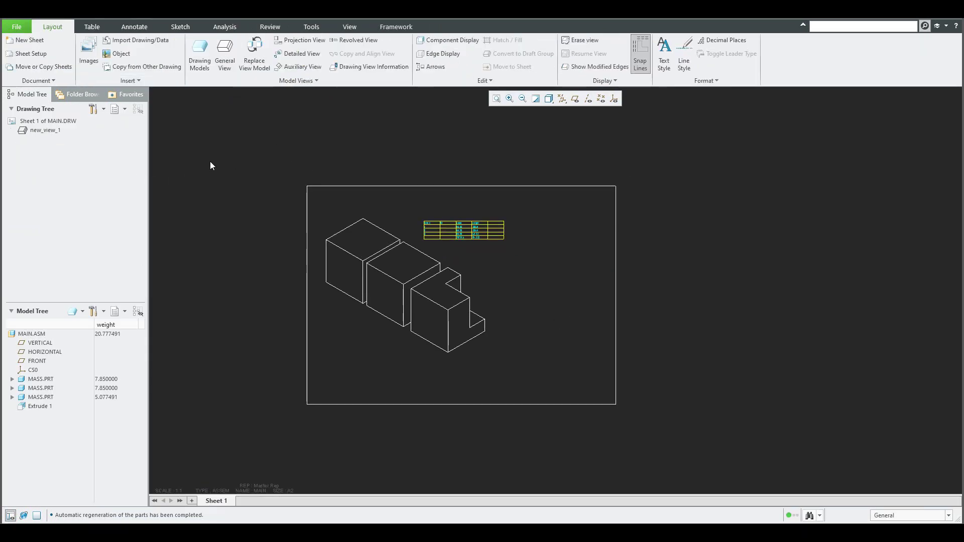
click(224, 49)
click(490, 335)
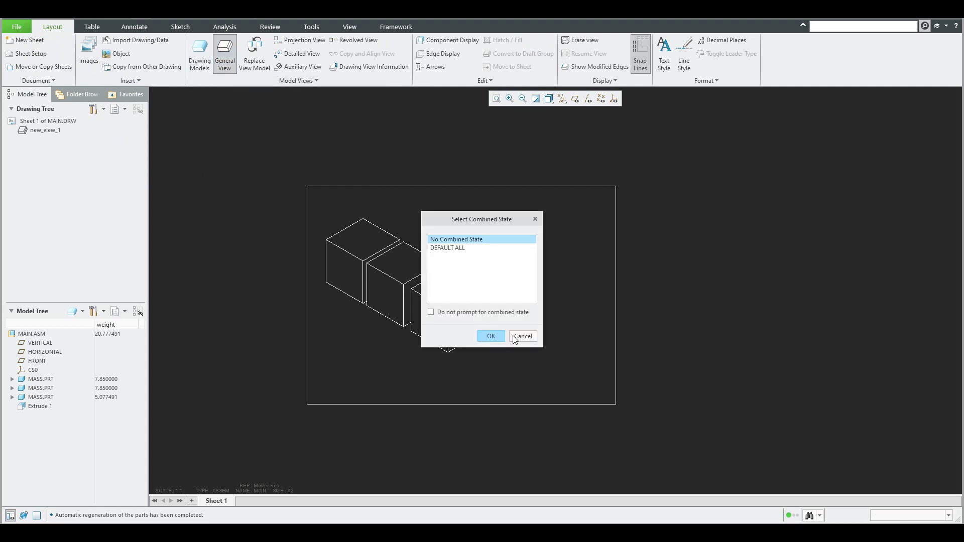
click(582, 326)
middle_drag(491, 292, 421, 278)
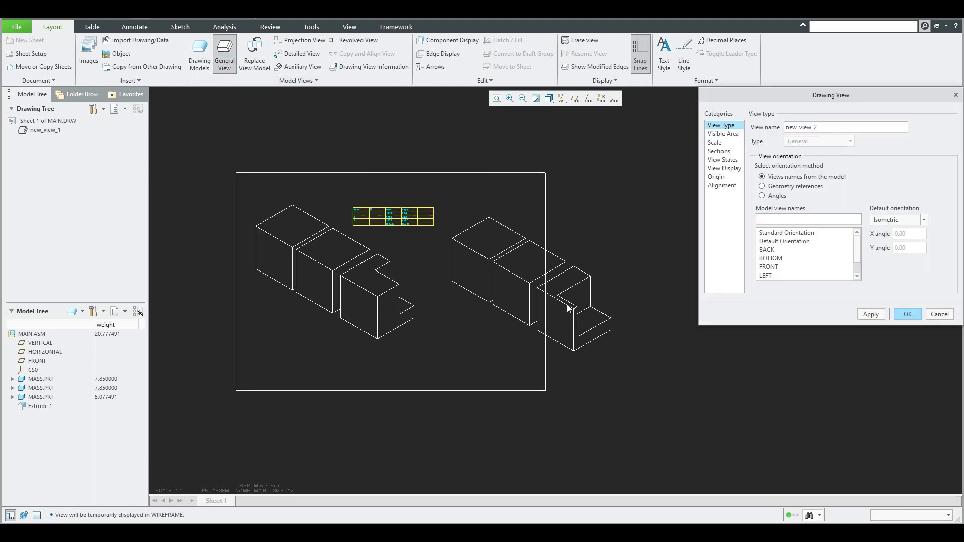
- Set the new general view's simplified representation to 2COMP and finish the view definition
click(724, 169)
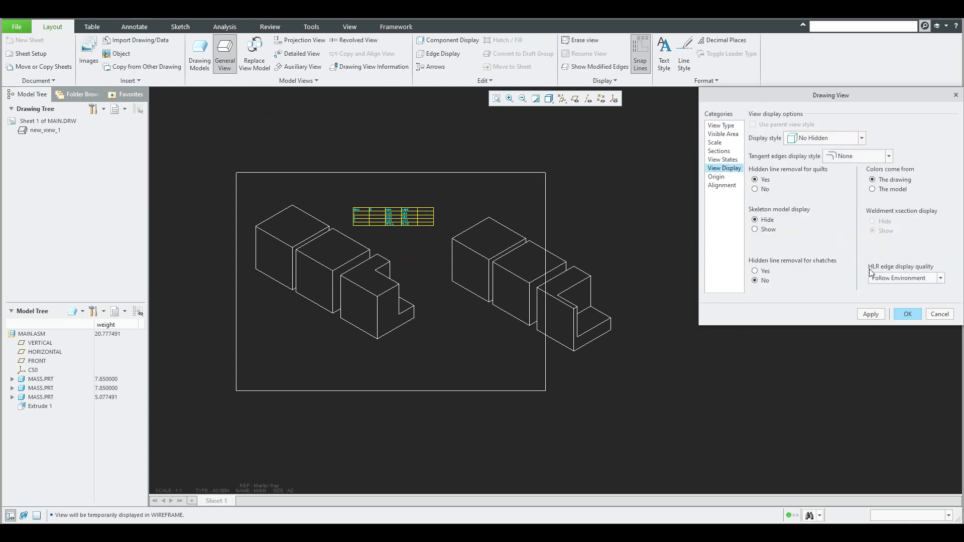
click(722, 159)
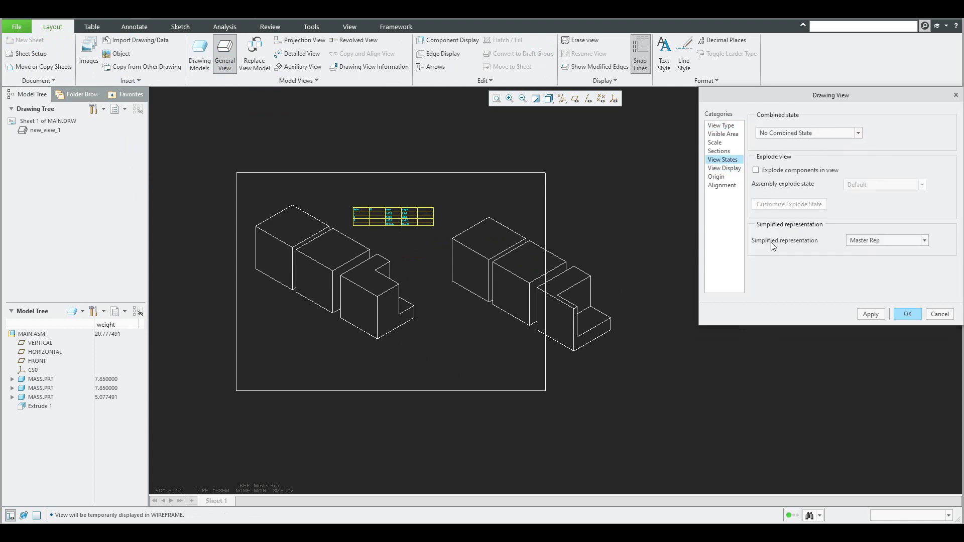
click(857, 243)
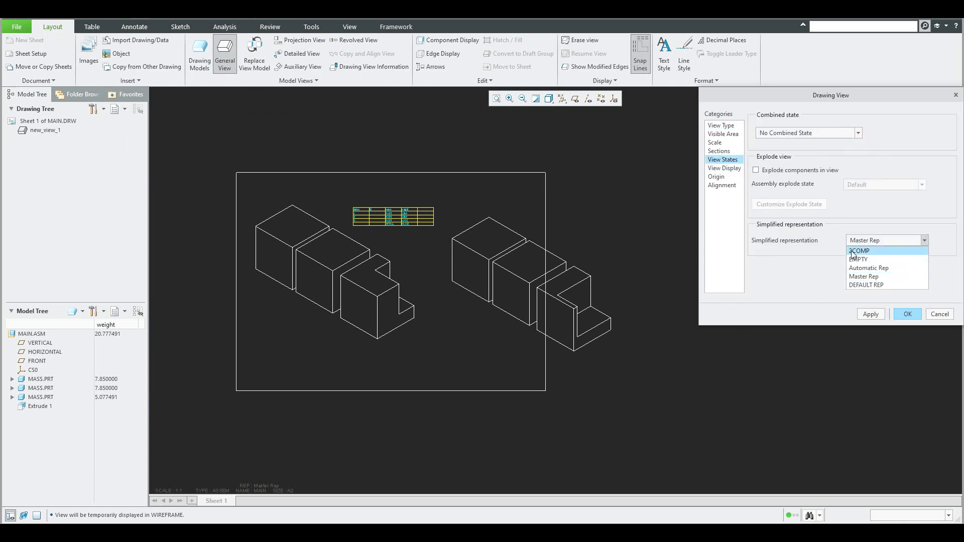
click(852, 251)
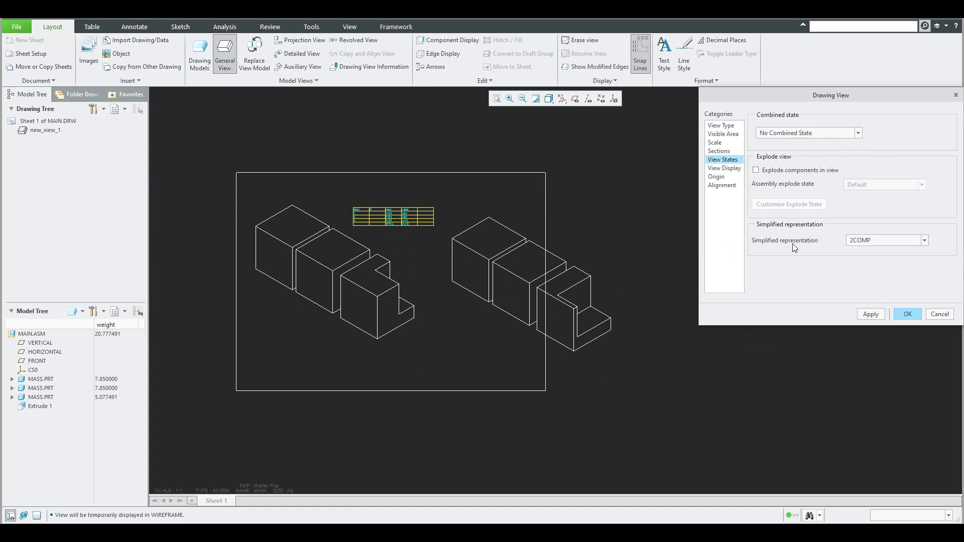
click(871, 314)
scroll(646, 330, up, 1)
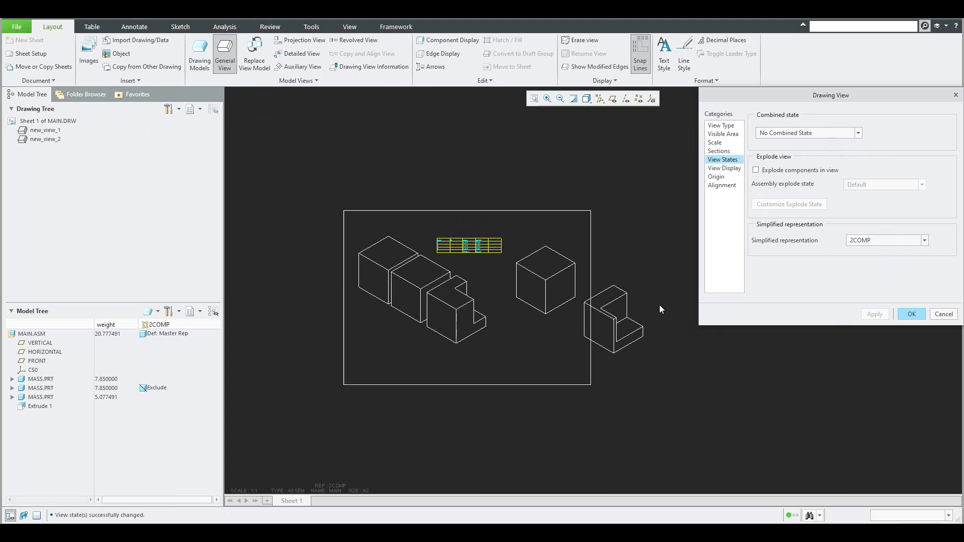
scroll(658, 305, down, 2)
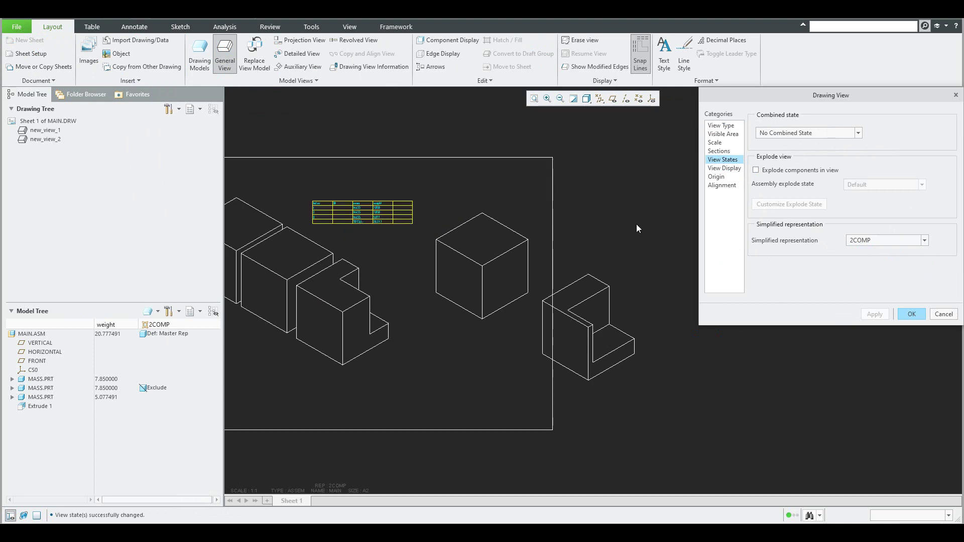
click(911, 315)
click(613, 191)
- Insert a 4x2 table outside the sheet border beside the 2COMP view and make its second row a repeat region
middle_drag(613, 188, 607, 209)
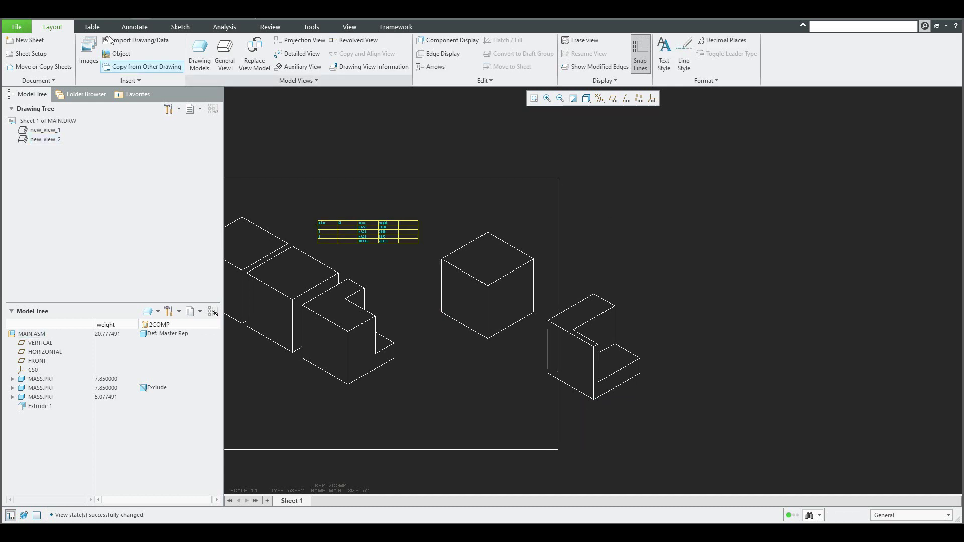
click(92, 27)
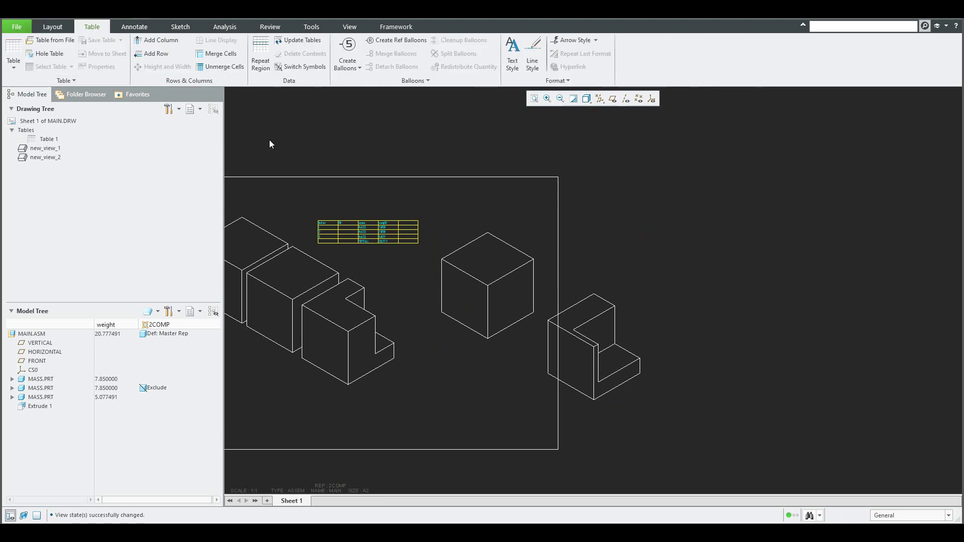
scroll(357, 209, up, 3)
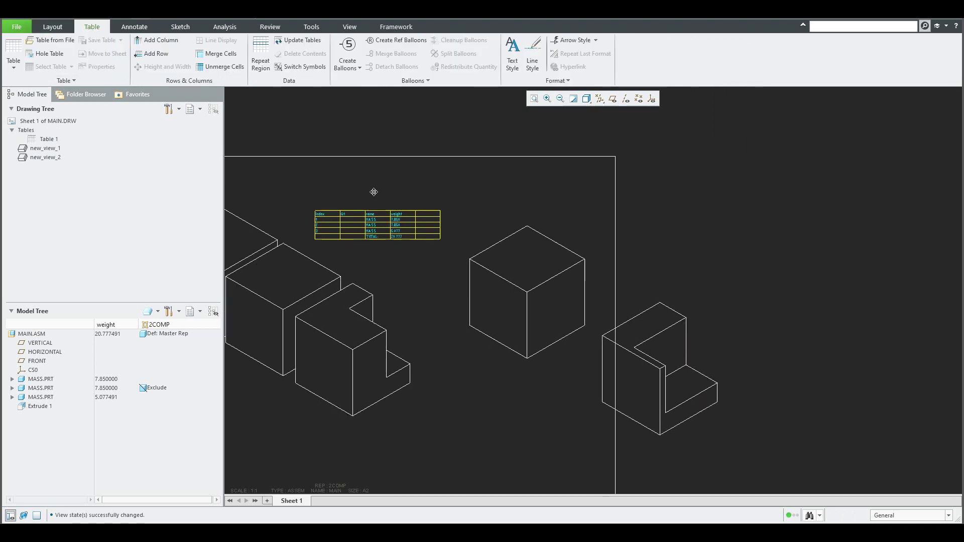
click(14, 56)
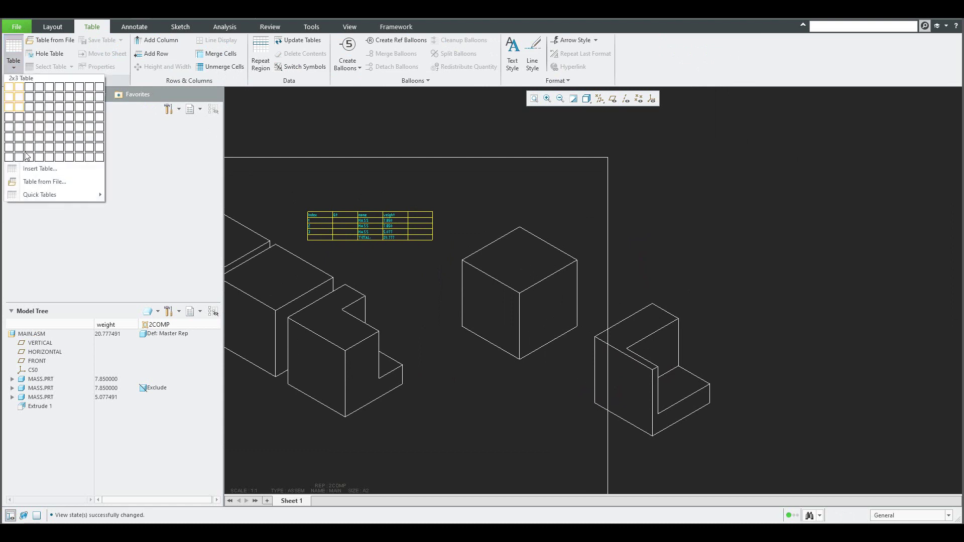
click(41, 102)
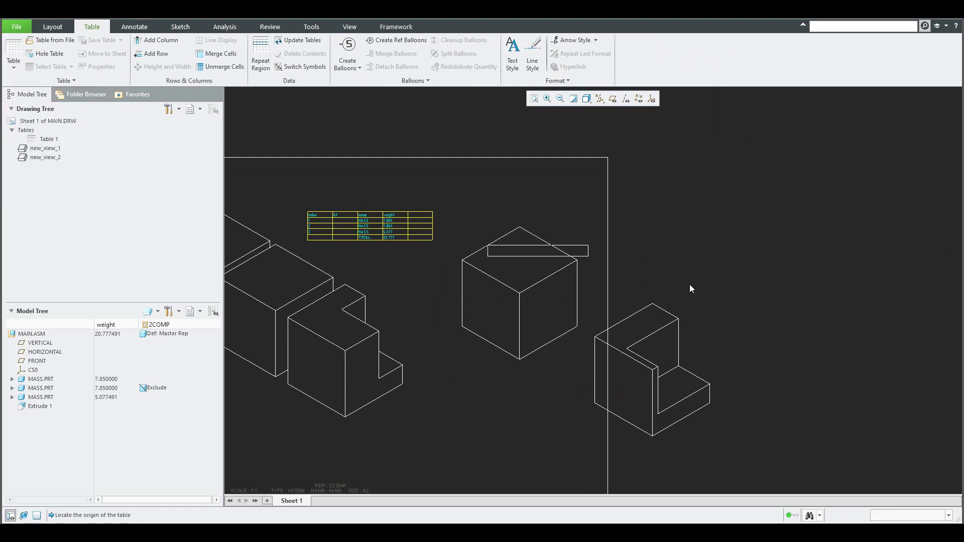
click(668, 239)
scroll(719, 265, up, 3)
middle_drag(717, 263, 756, 252)
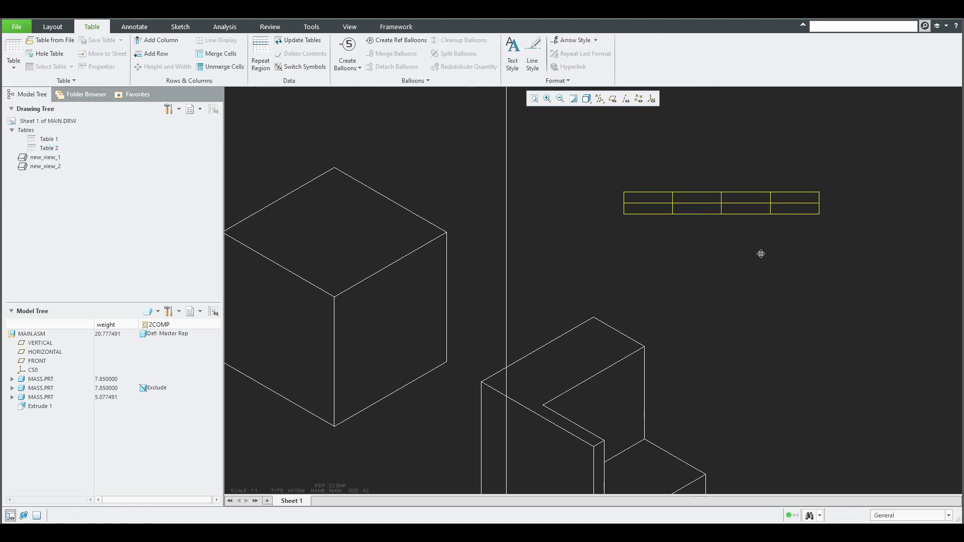
right_click(651, 209)
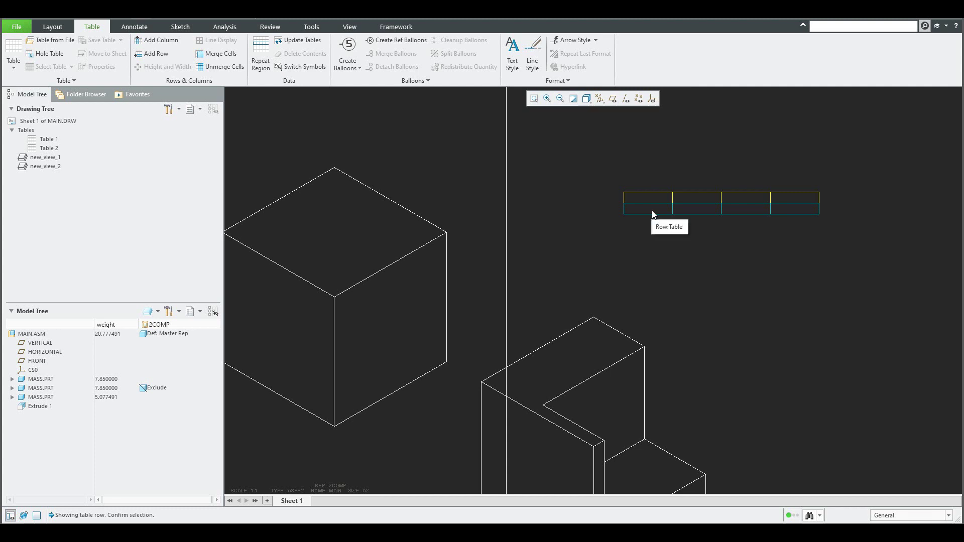
click(652, 212)
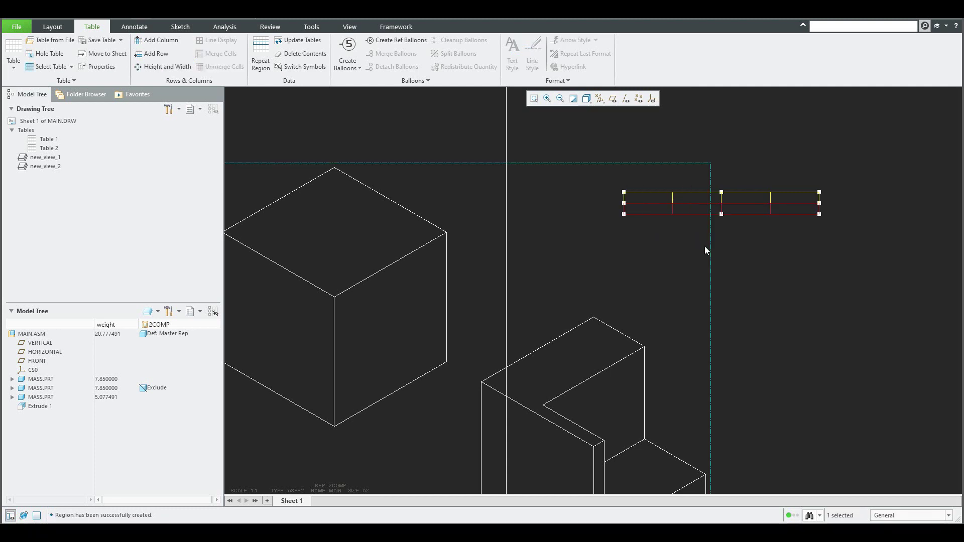
- Assign the report symbols rpt.index and rpt.qty to the first two cells of the new repeat region
double_click(651, 207)
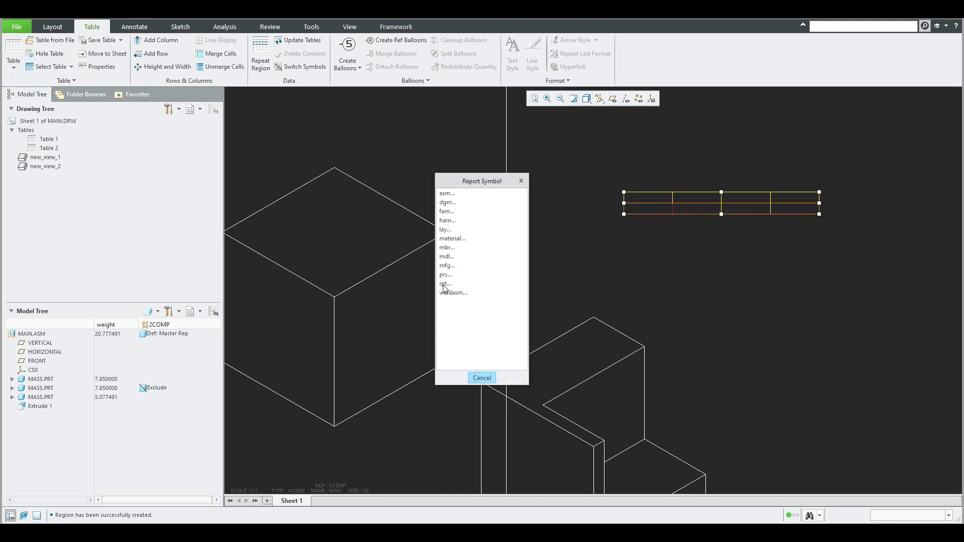
click(444, 284)
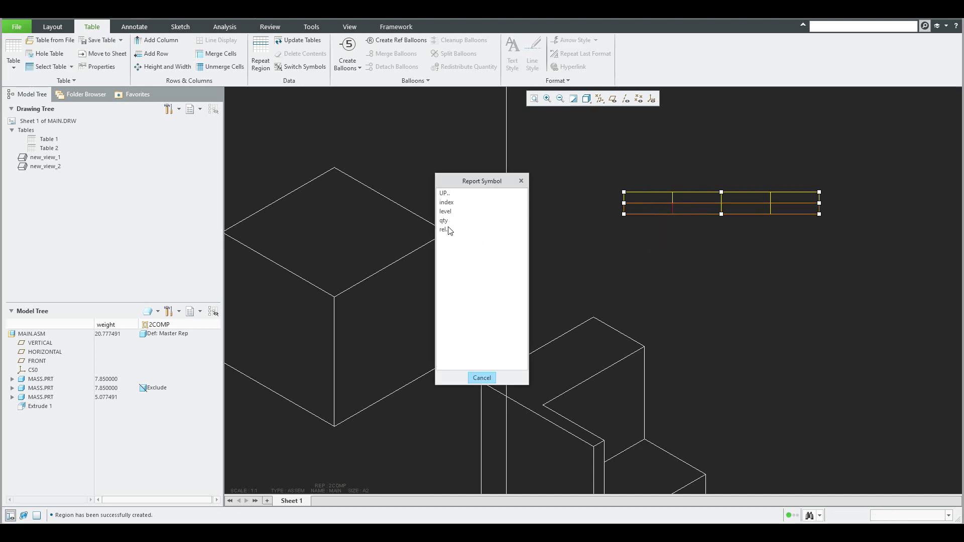
click(447, 203)
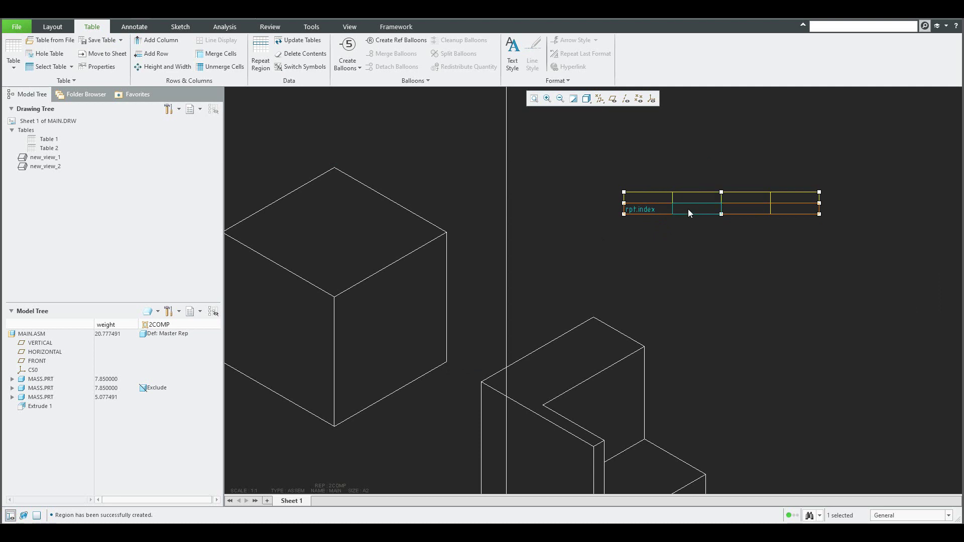
double_click(688, 210)
click(443, 285)
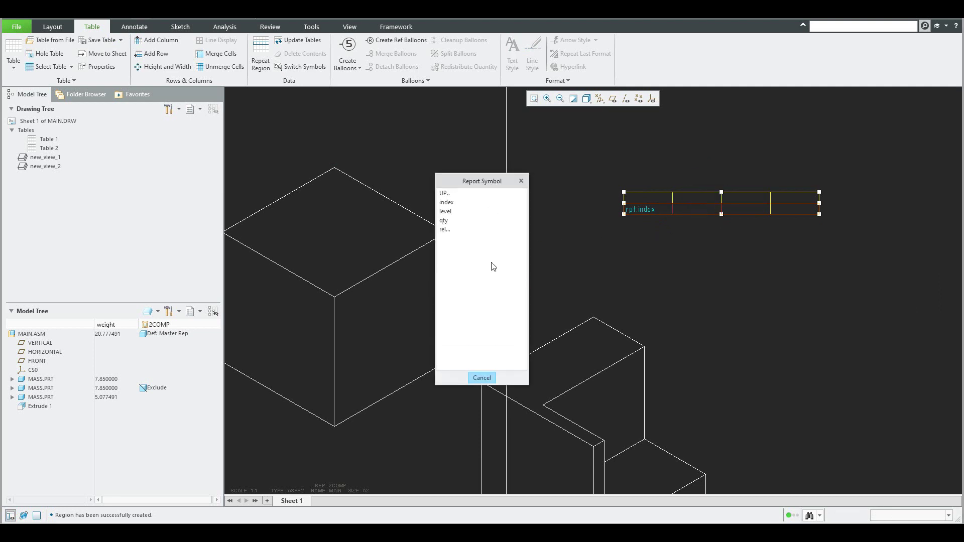
click(445, 222)
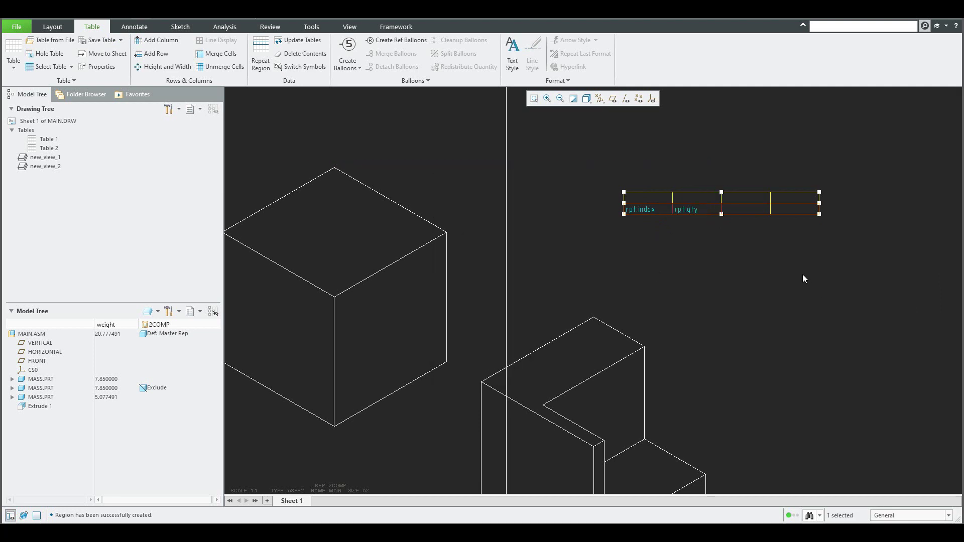
- Assign asm.mbr.name and the user-defined symbol asm.mbr.weight to the last two repeat region cells, and update the tables
double_click(755, 210)
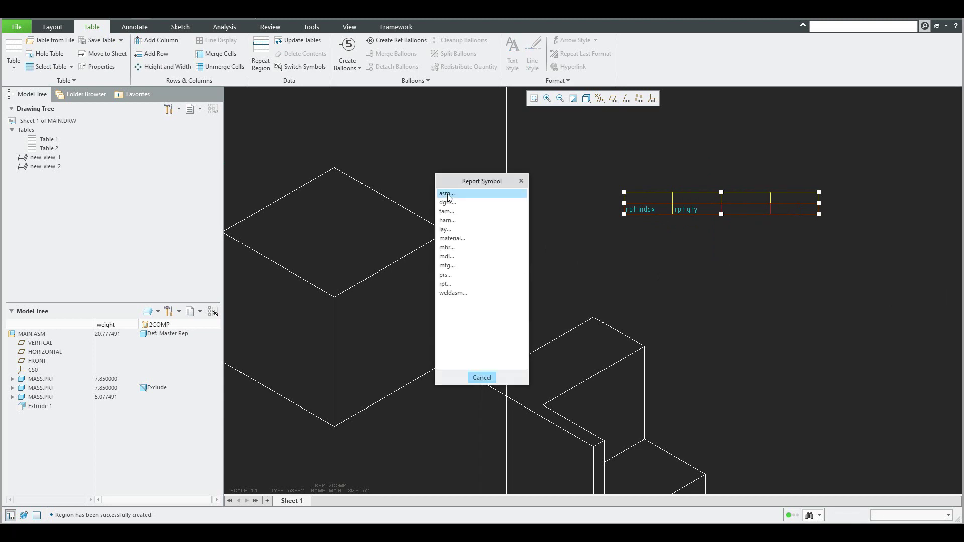
click(448, 194)
click(448, 203)
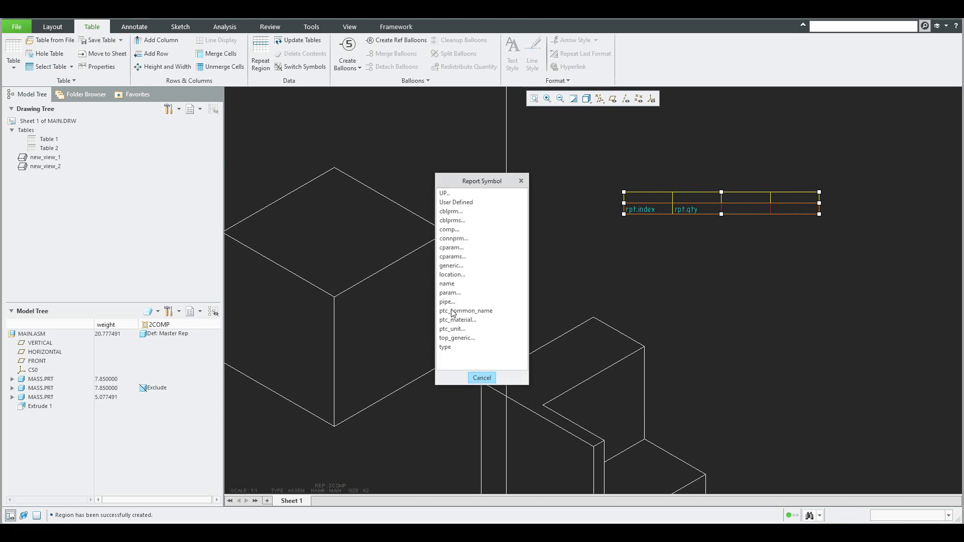
click(459, 284)
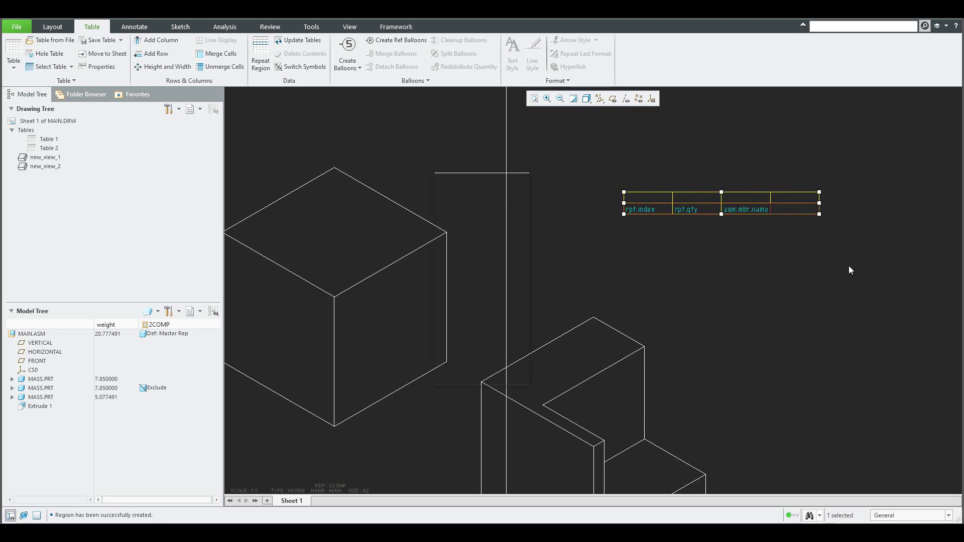
double_click(794, 209)
click(448, 195)
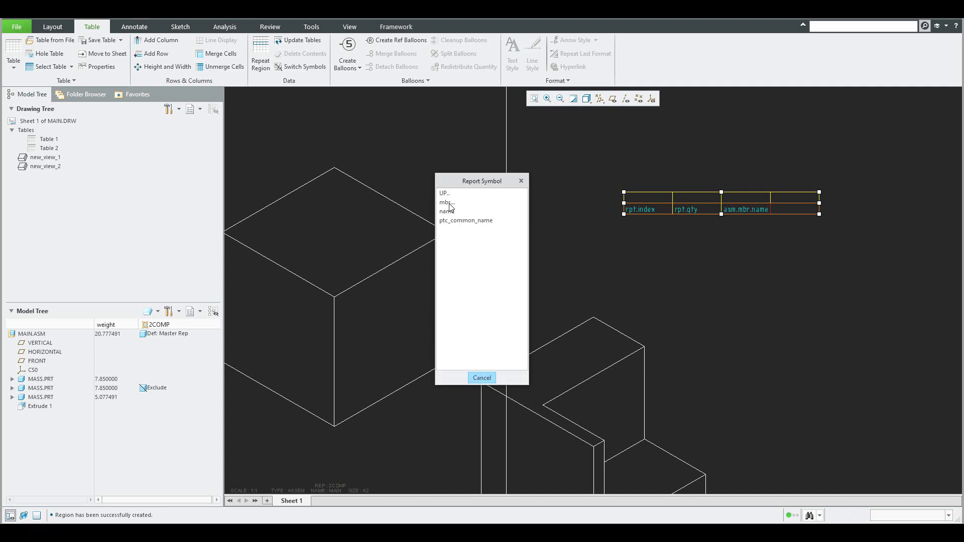
click(450, 204)
click(457, 203)
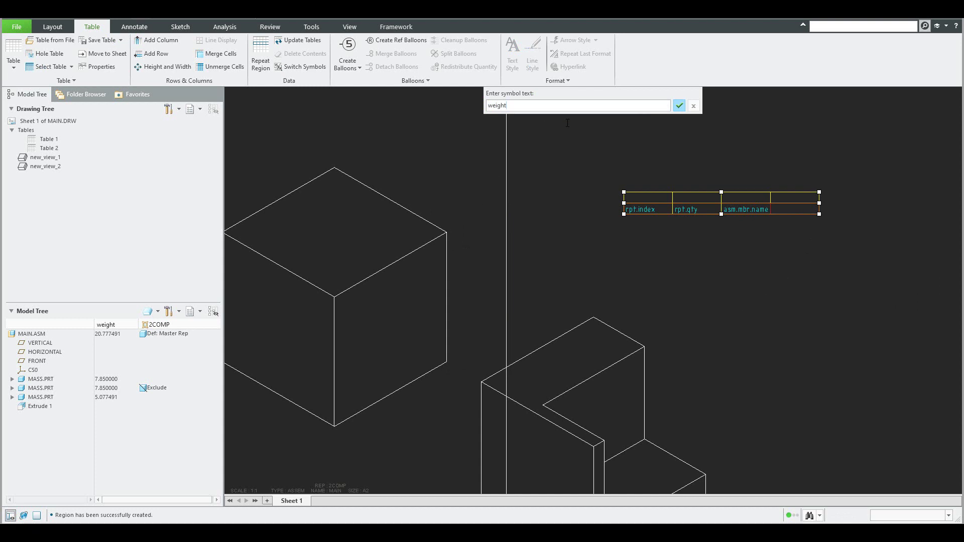
key(Return)
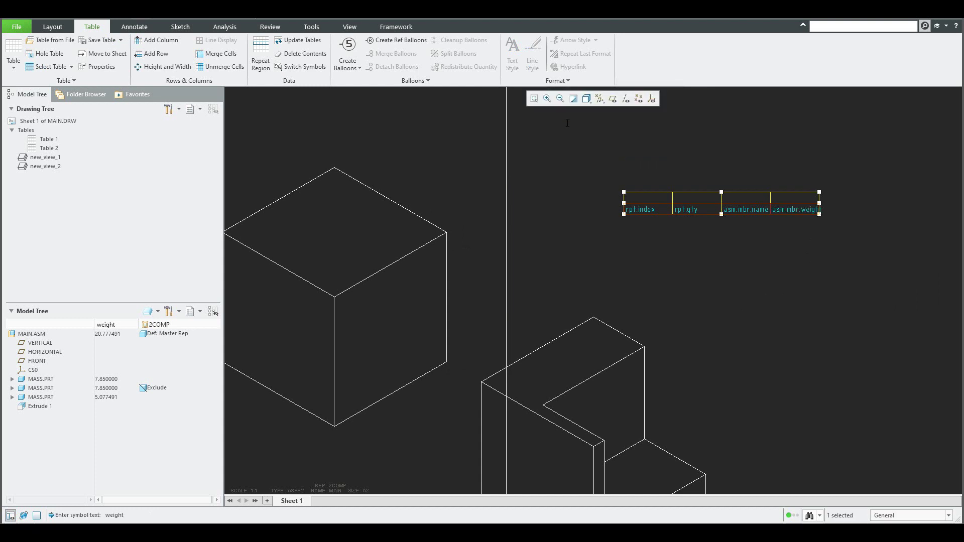
click(814, 260)
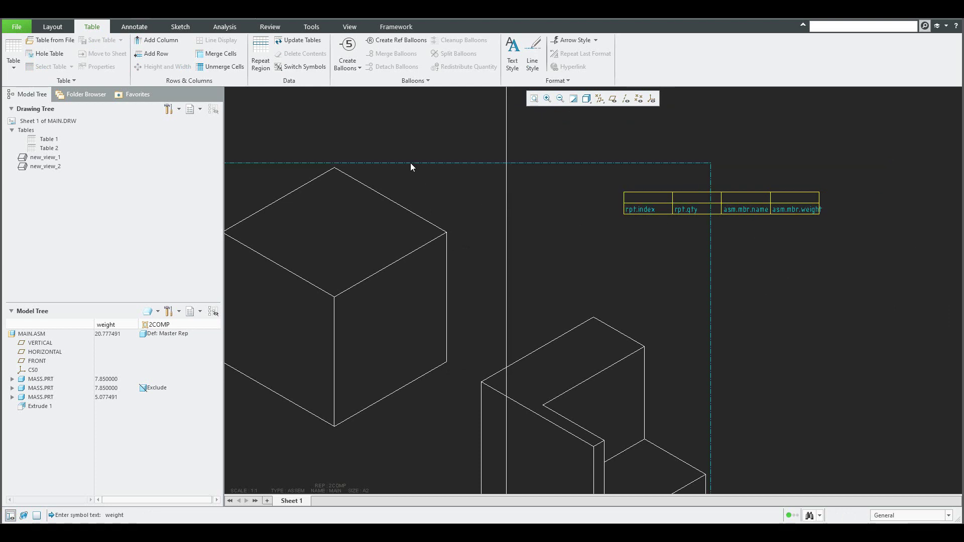
click(299, 40)
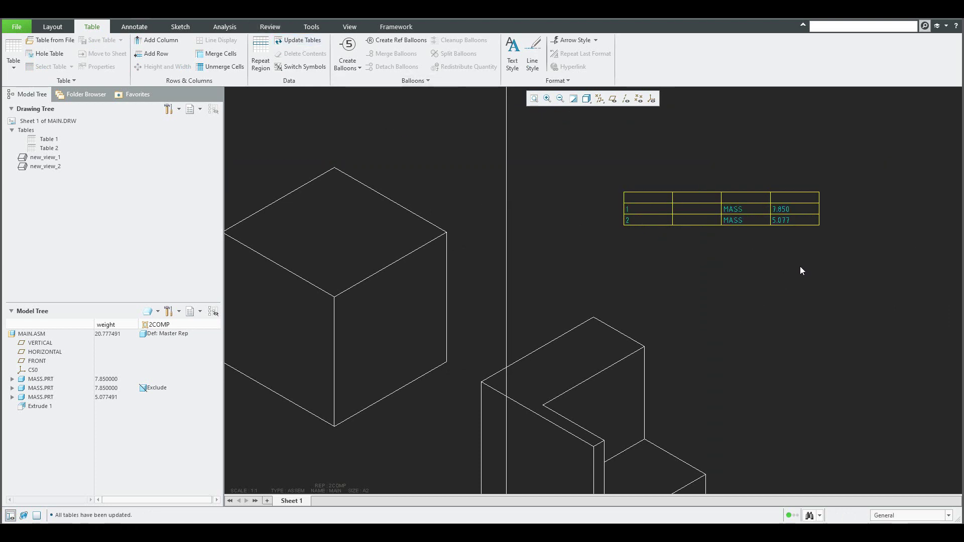
- Compare the component rows and weights in the new 2COMP table with those in the original table
scroll(800, 267, down, 4)
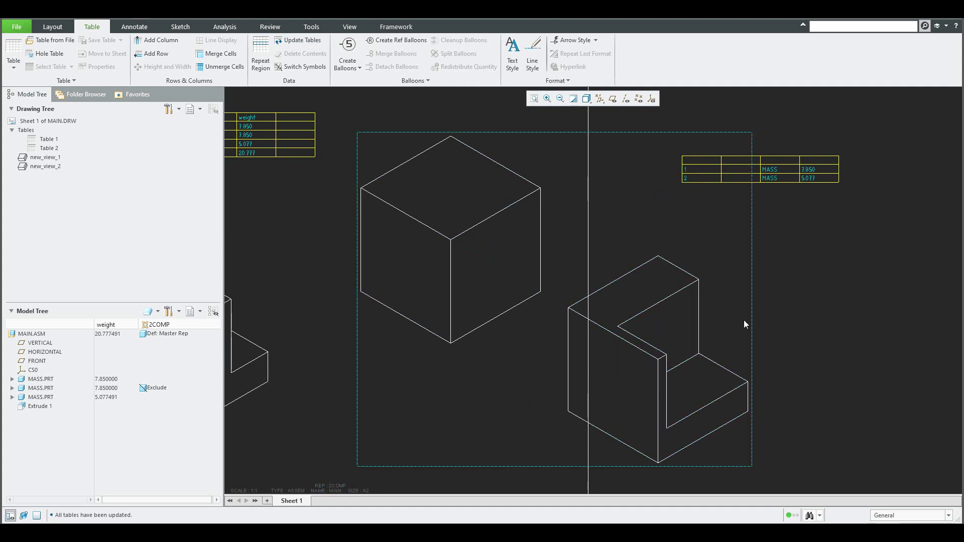
middle_drag(849, 283, 897, 293)
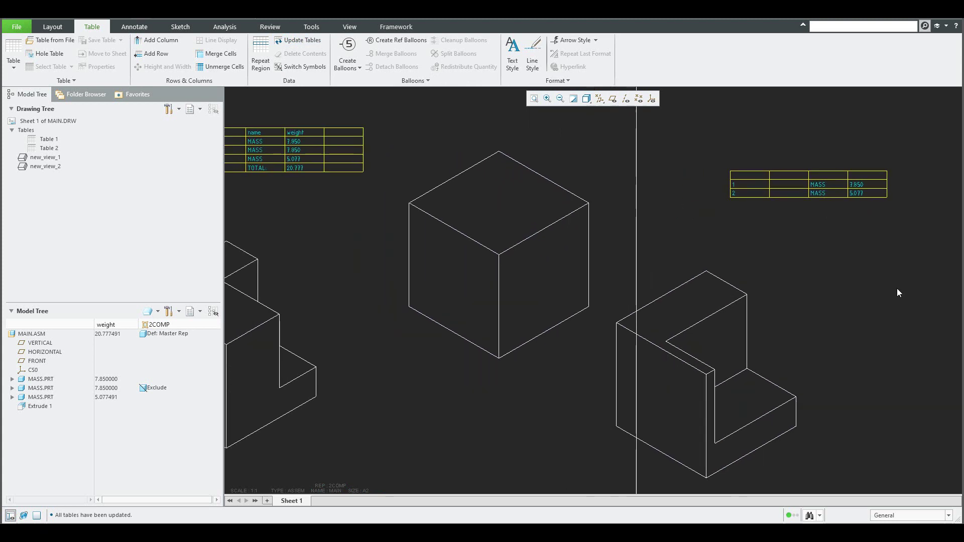
scroll(897, 291, down, 2)
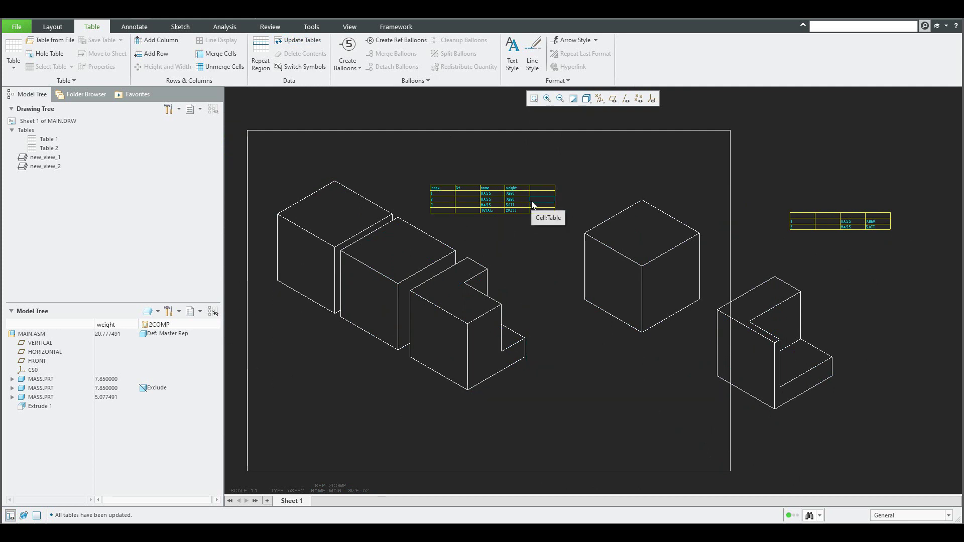
middle_drag(668, 223, 587, 221)
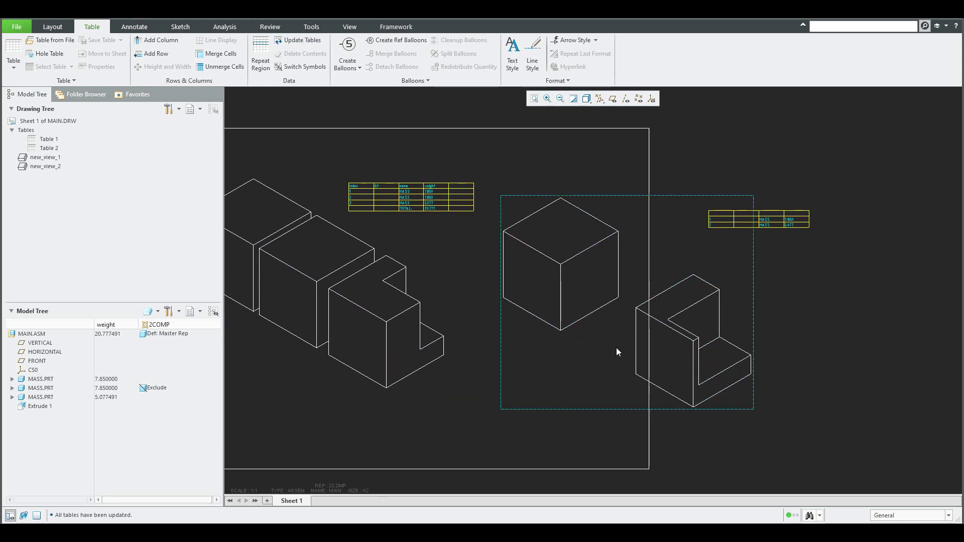
scroll(792, 216, up, 2)
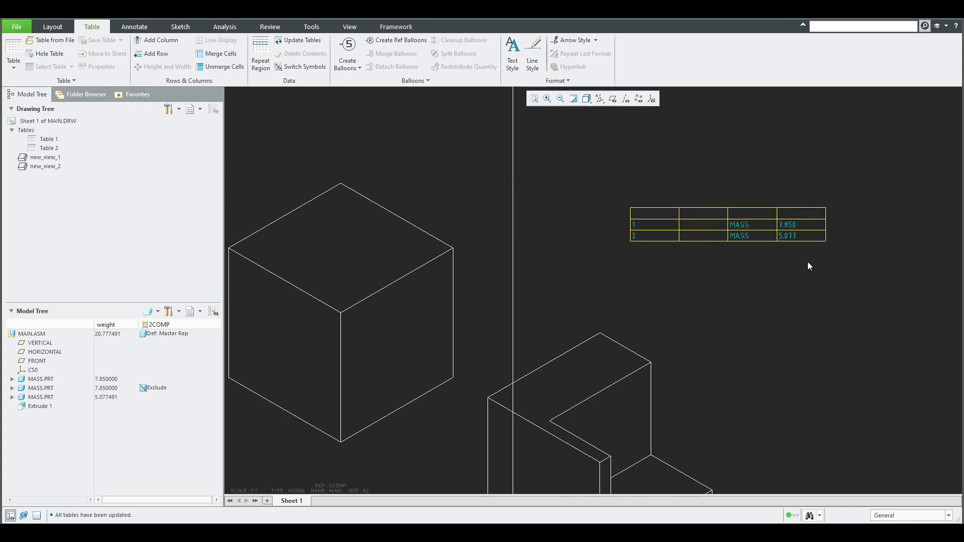
scroll(802, 237, up, 3)
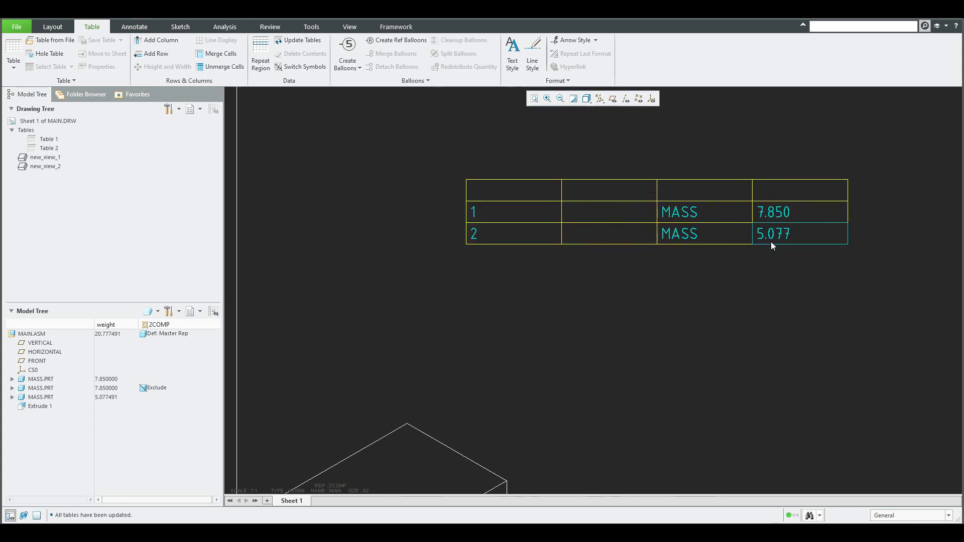
scroll(770, 242, down, 2)
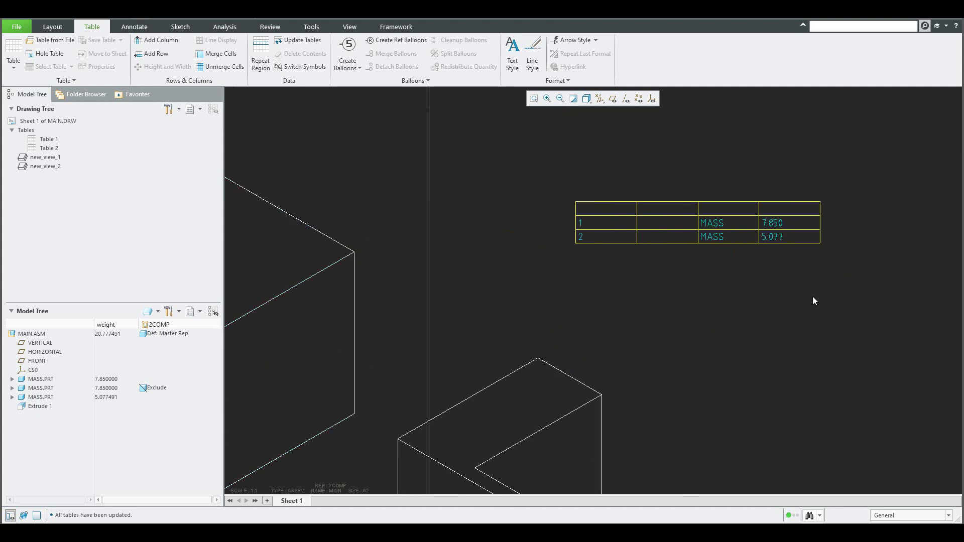
middle_drag(813, 296, 740, 279)
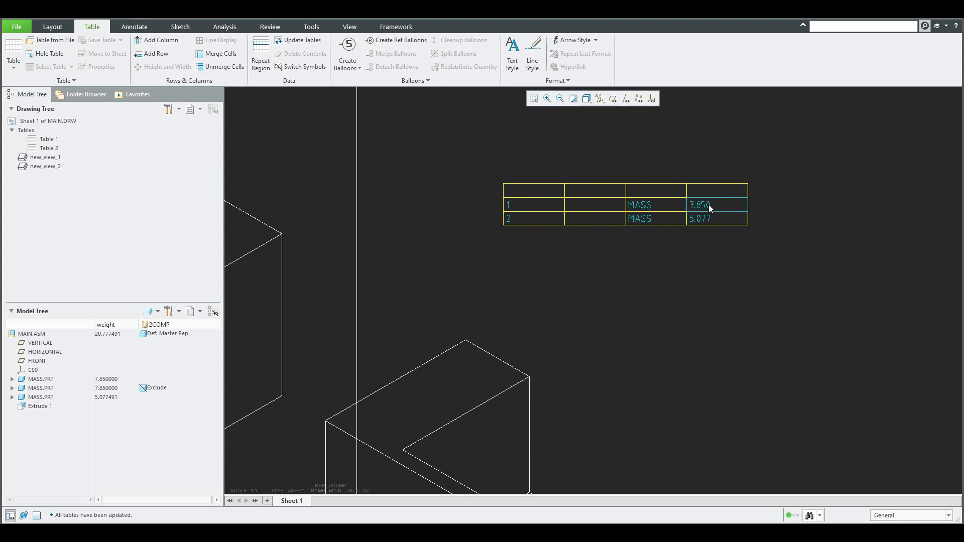
- Add a row at the bottom of the table beside the 2COMP view and enter "TOTAL (rep)" in its third cell
click(152, 53)
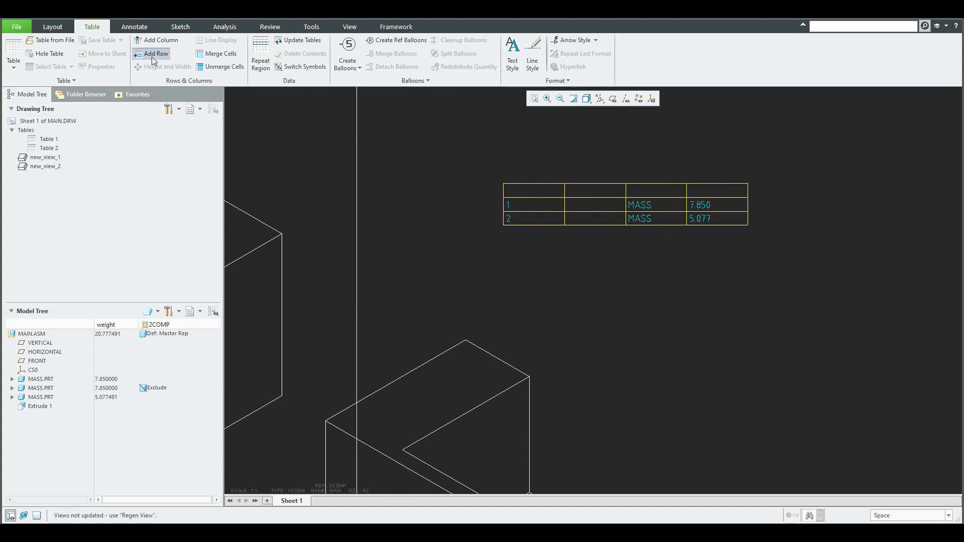
click(581, 229)
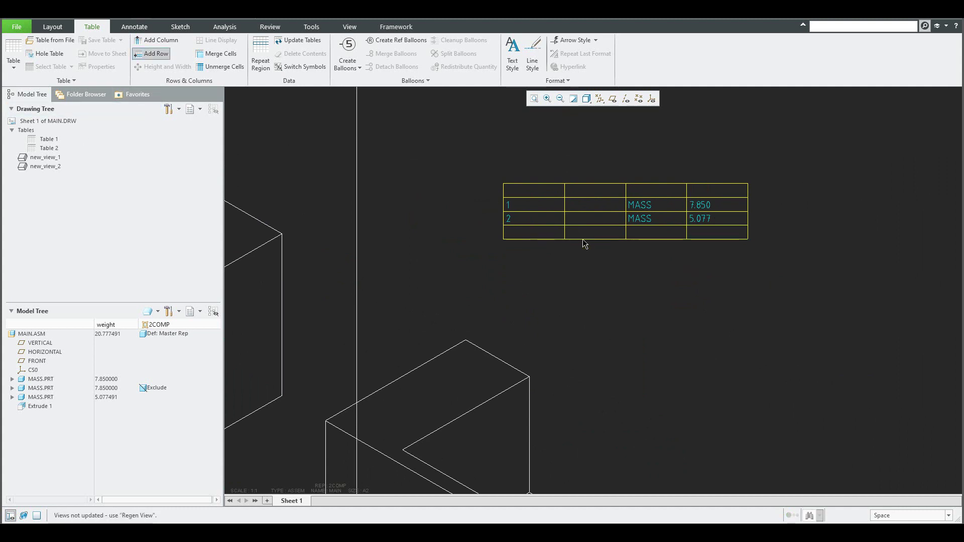
scroll(654, 236, down, 2)
double_click(647, 230)
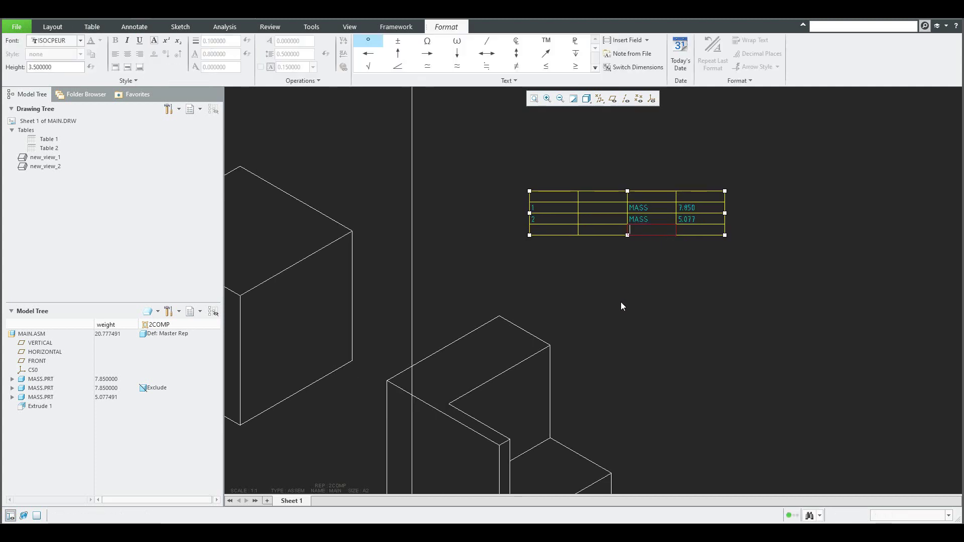
text(TOTAL ()
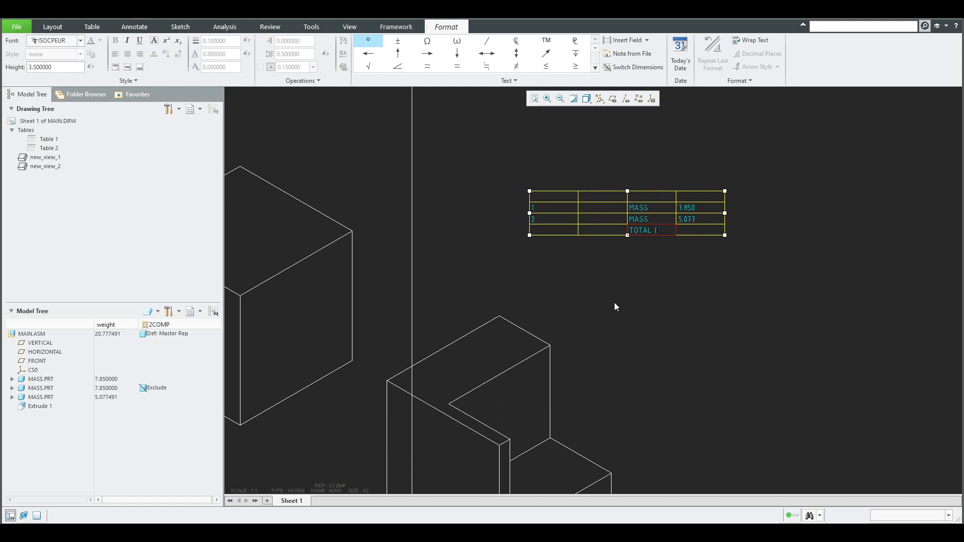
text(rep))
click(815, 243)
scroll(811, 210, up, 1)
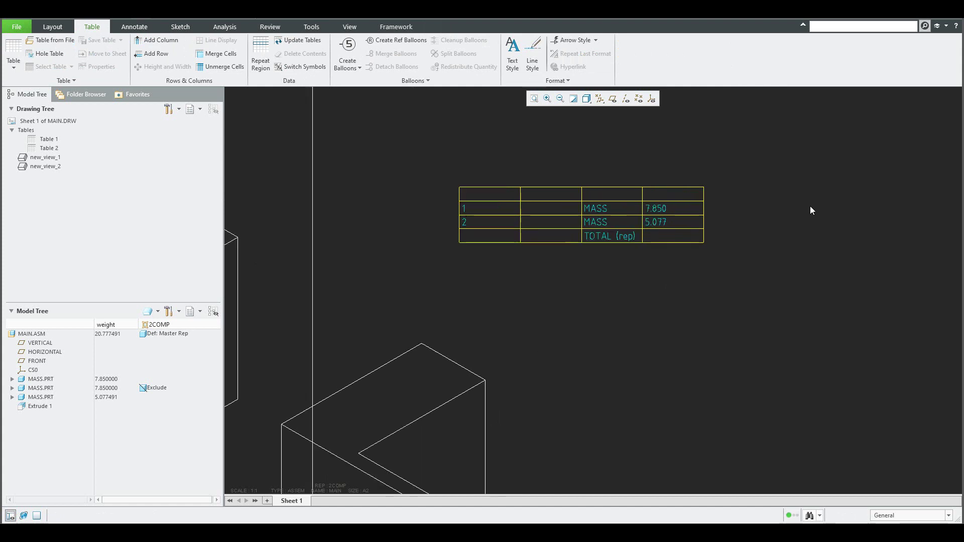
- Add a by-name summation of ASM_MBR_WEIGHT to the 2COMP repeat region as parameter all002, placed in the cell beside TOTAL (rep)
mouse_move(810, 210)
middle_down()
mouse_move(766, 208)
mouse_move(660, 239)
middle_up()
click(257, 61)
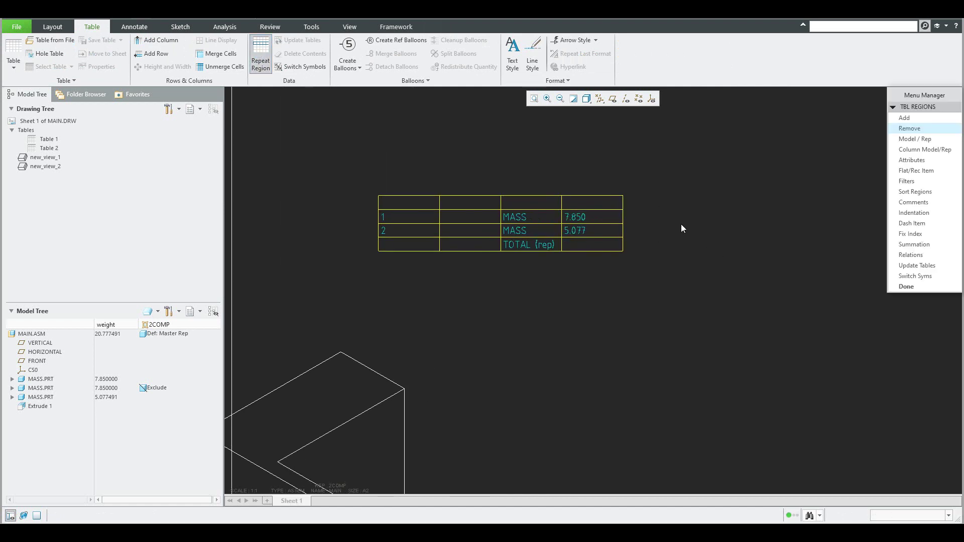
click(914, 244)
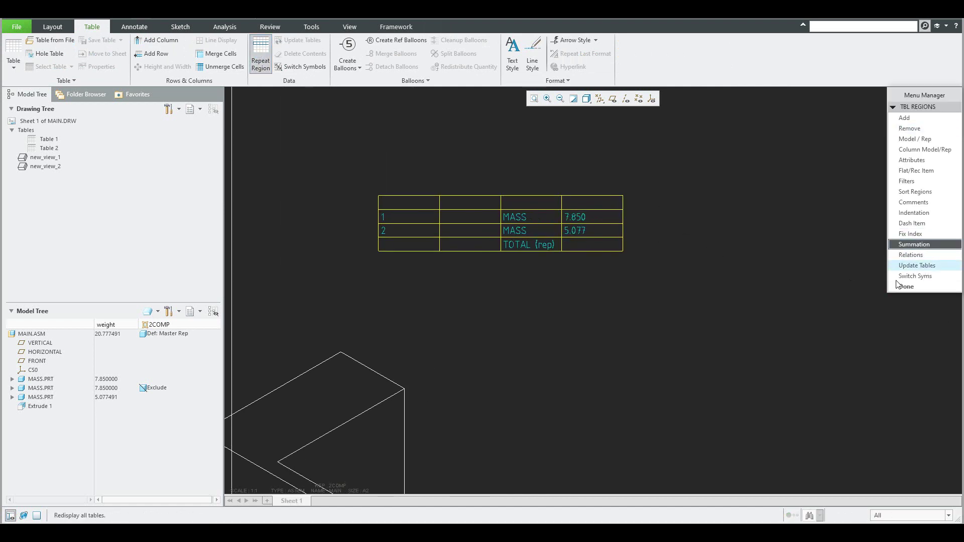
click(602, 232)
click(904, 139)
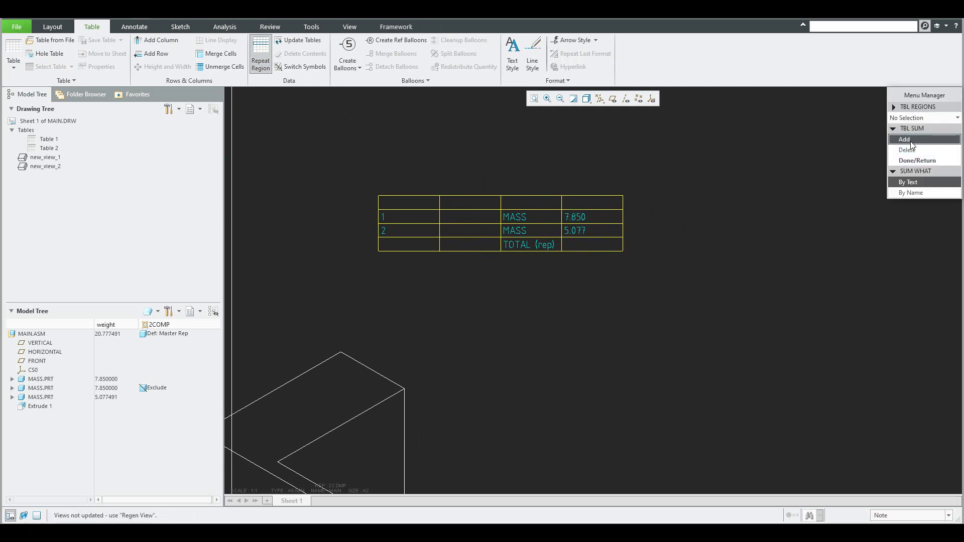
click(908, 182)
click(910, 193)
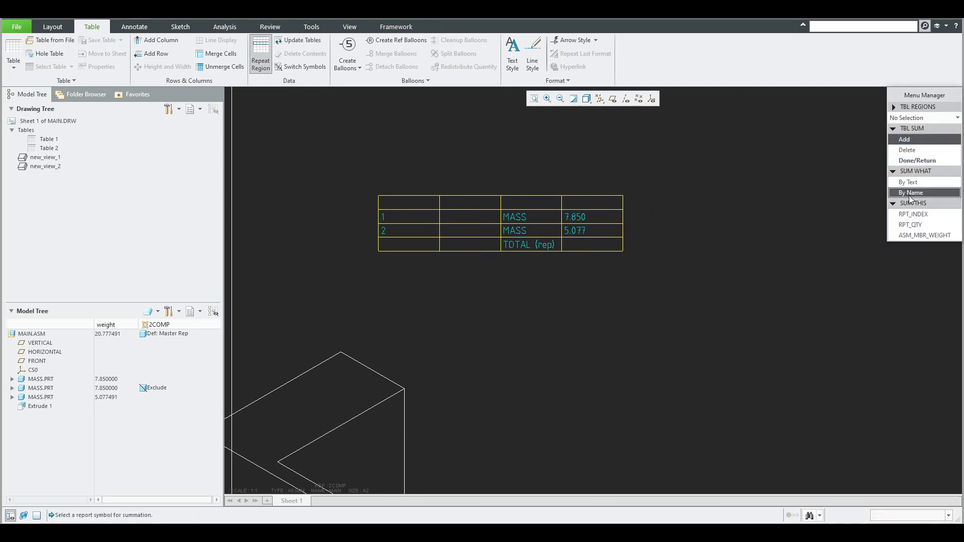
click(915, 236)
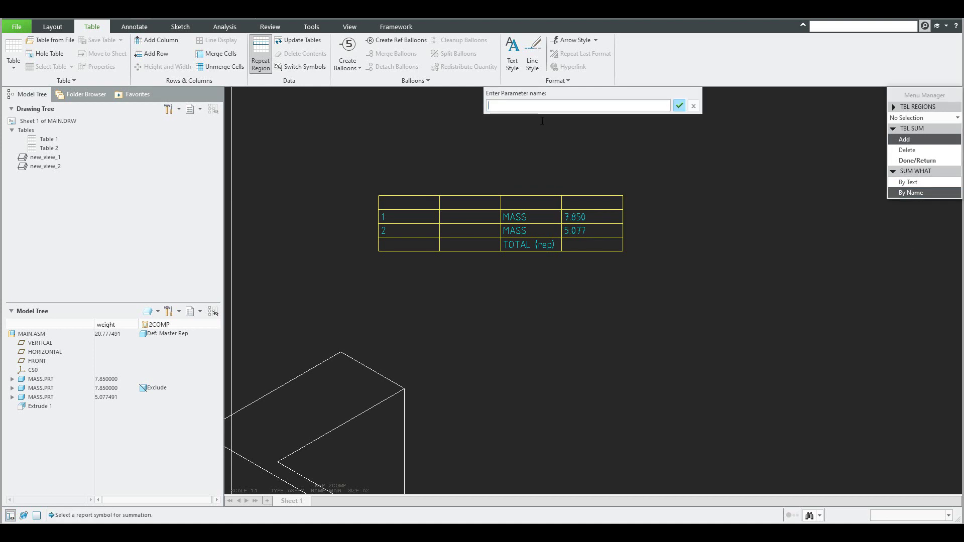
text(all002)
key(Return)
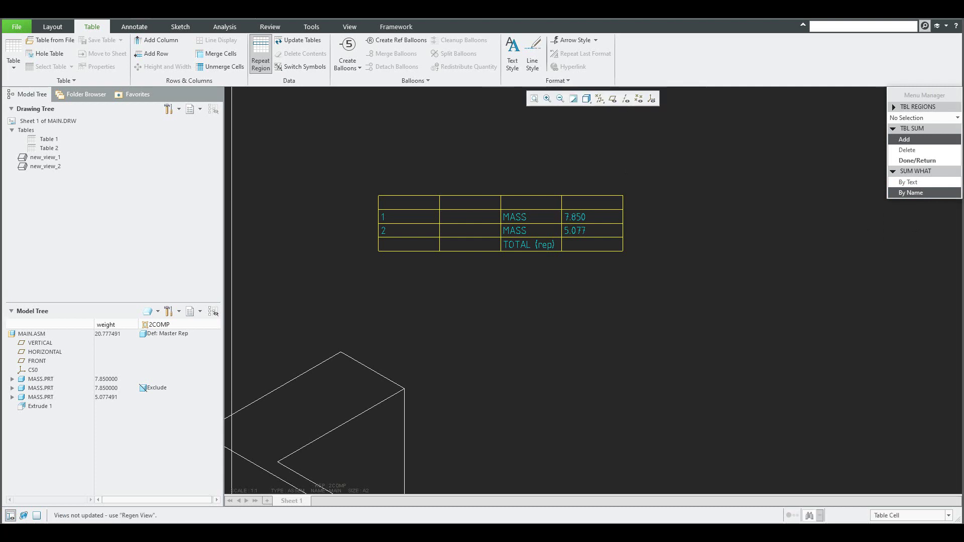
click(591, 245)
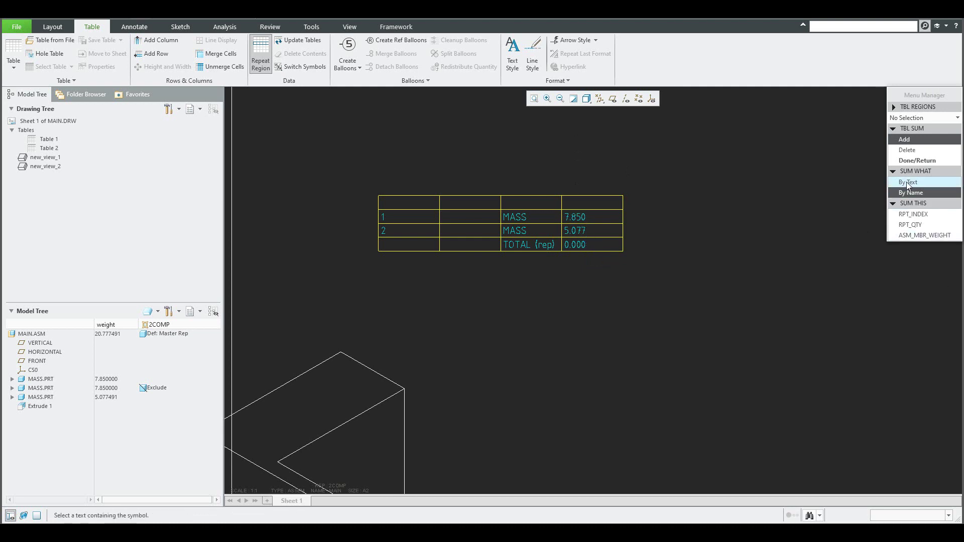
middle_click(812, 208)
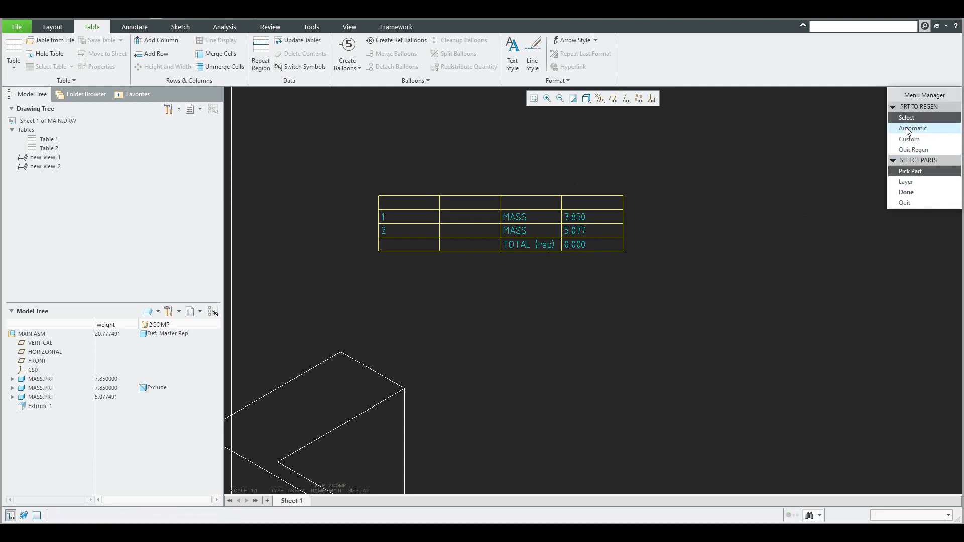
- Regenerate the parts automatically and compare the TOTAL (rep) weight with the total in the original table
click(919, 226)
scroll(577, 231, up, 3)
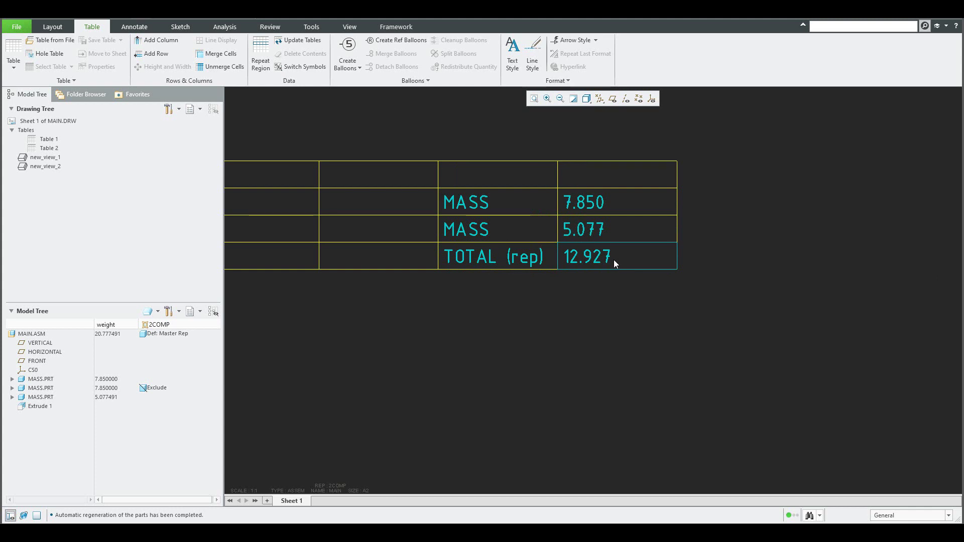
scroll(591, 281, down, 5)
scroll(442, 246, up, 5)
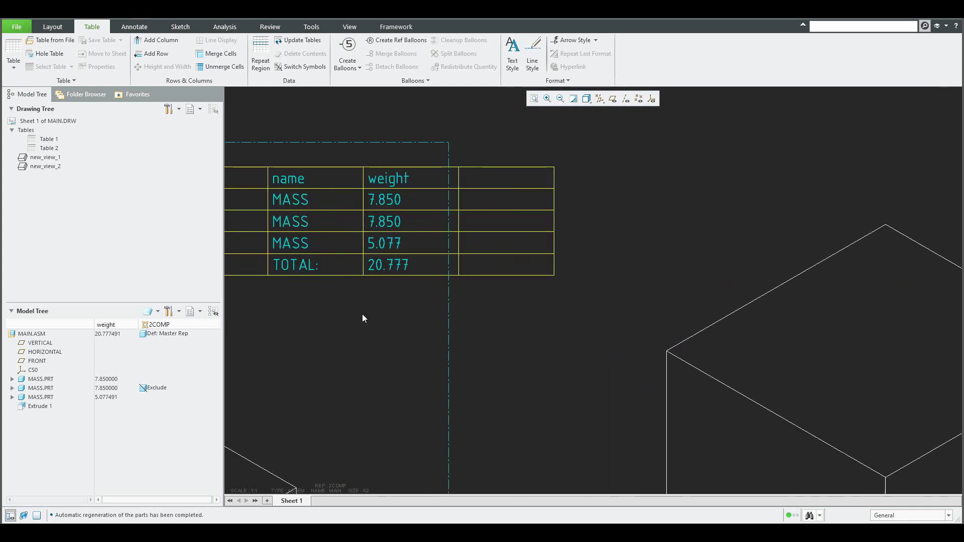
scroll(595, 261, down, 5)
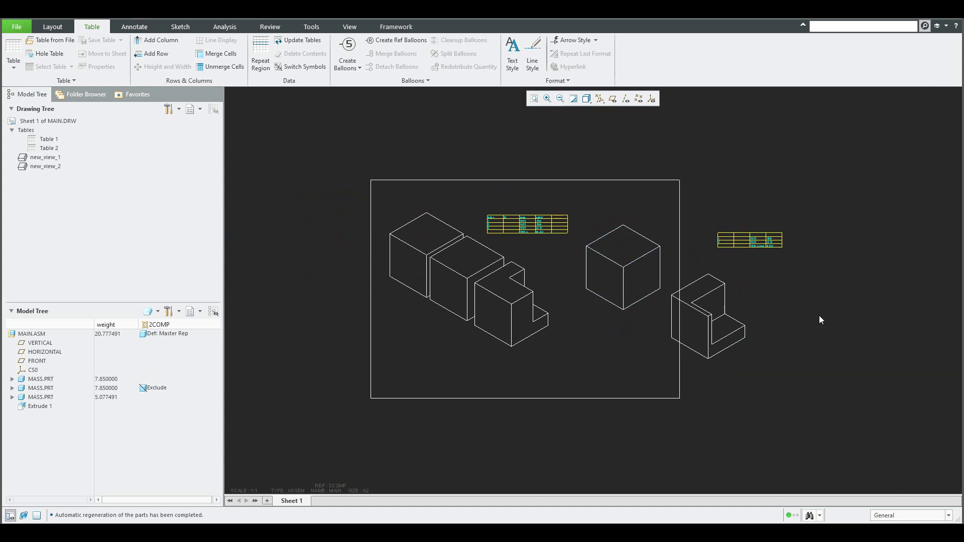
- Open the first MASS.PRT component from the drawing and review its WEIGHT=MP_MASS("") relation
right_click(40, 379)
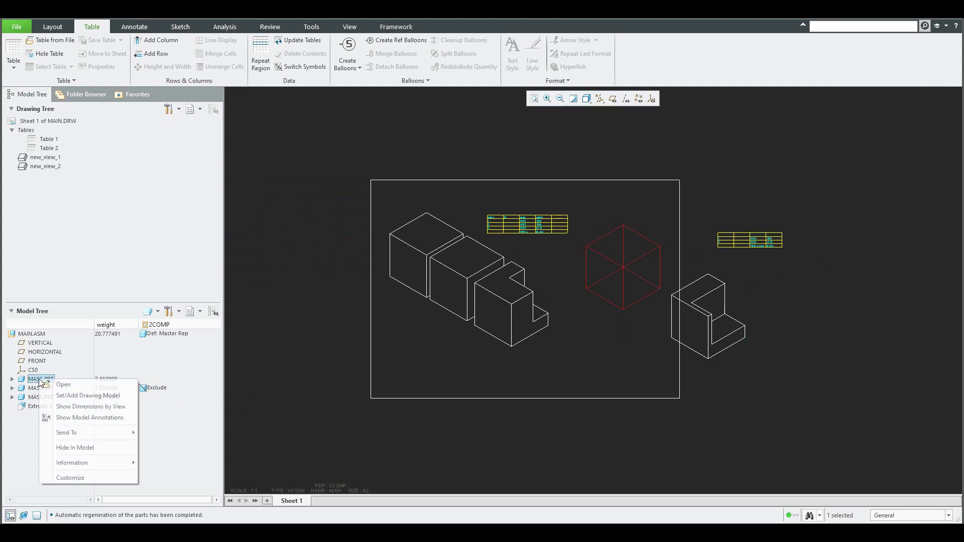
click(60, 384)
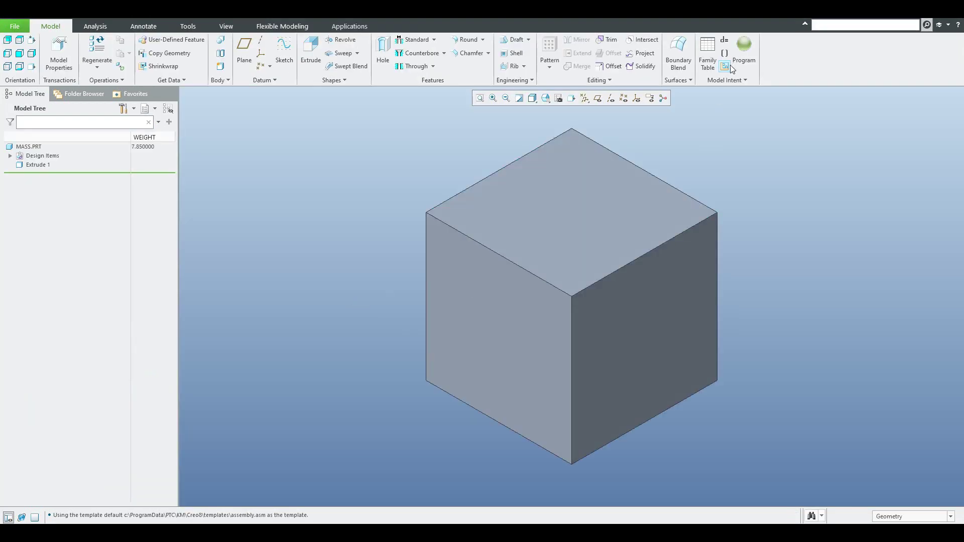
click(724, 42)
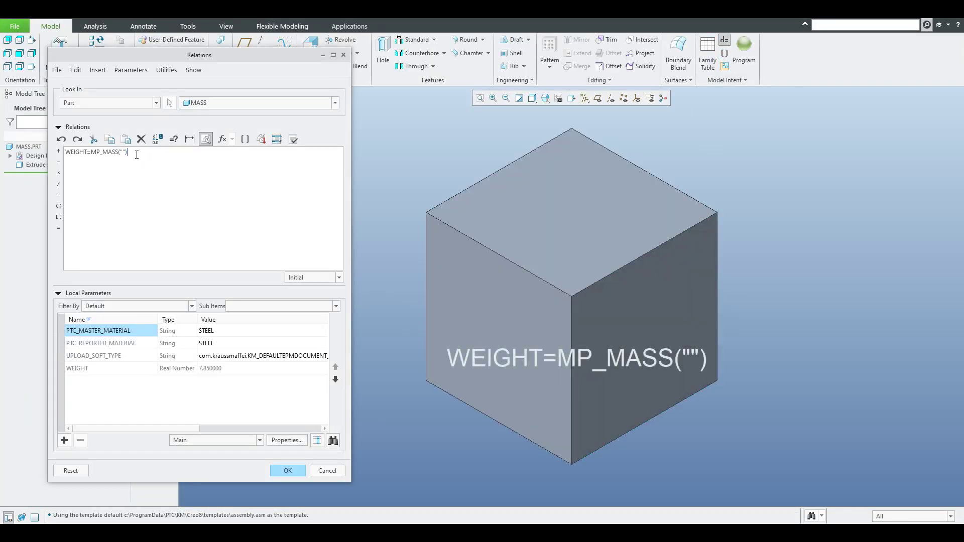
drag(129, 152, 64, 153)
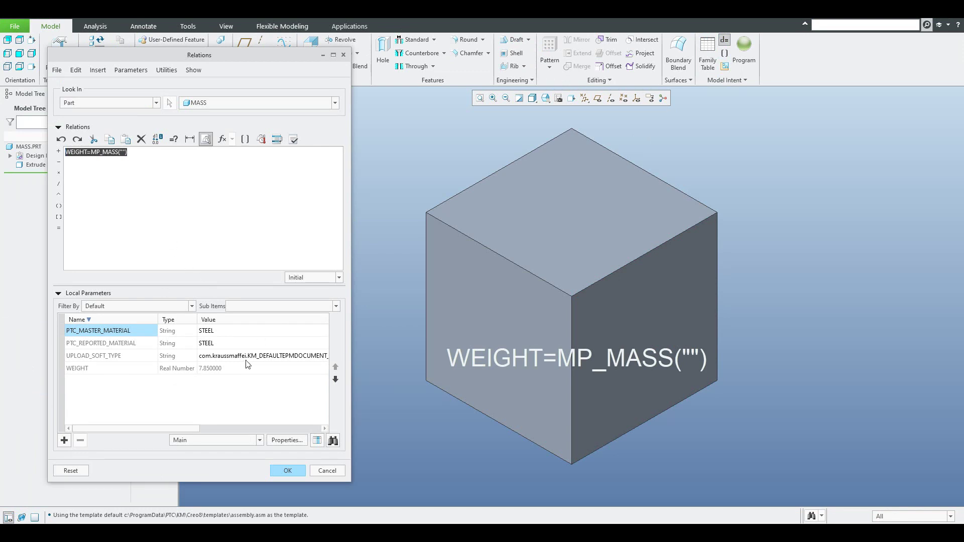
click(290, 473)
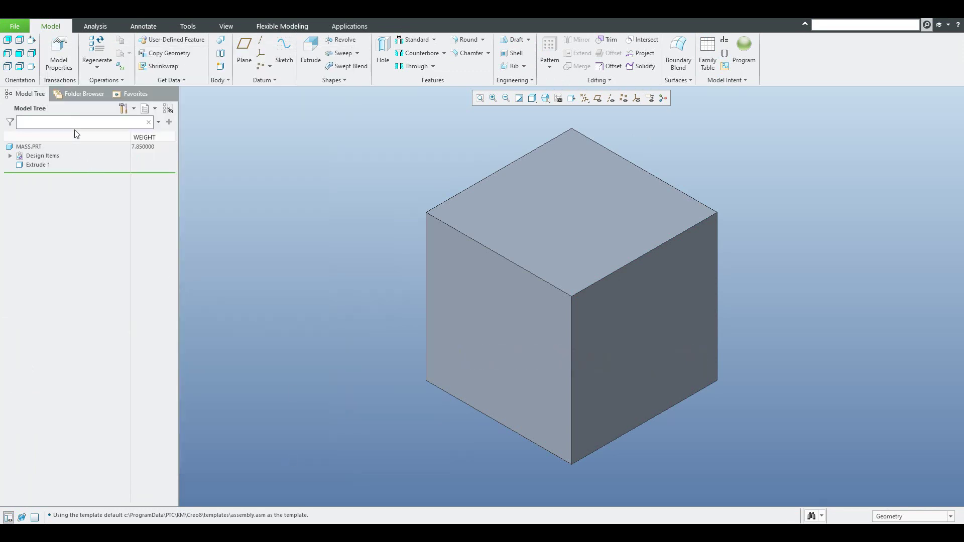
- Review the part's mass properties in its model properties and the mass_property_calculate option in configoptions.pdf in Adobe Acrobat
click(59, 53)
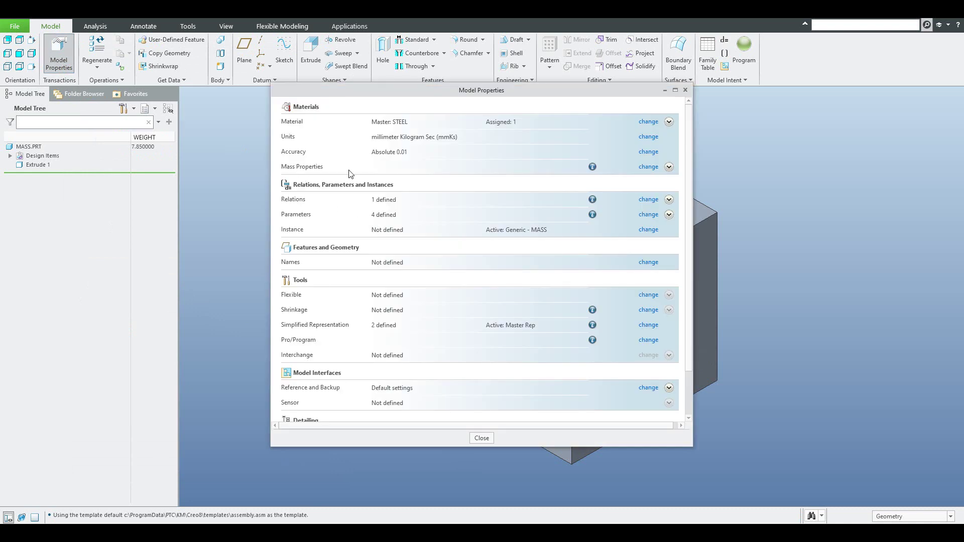
click(648, 166)
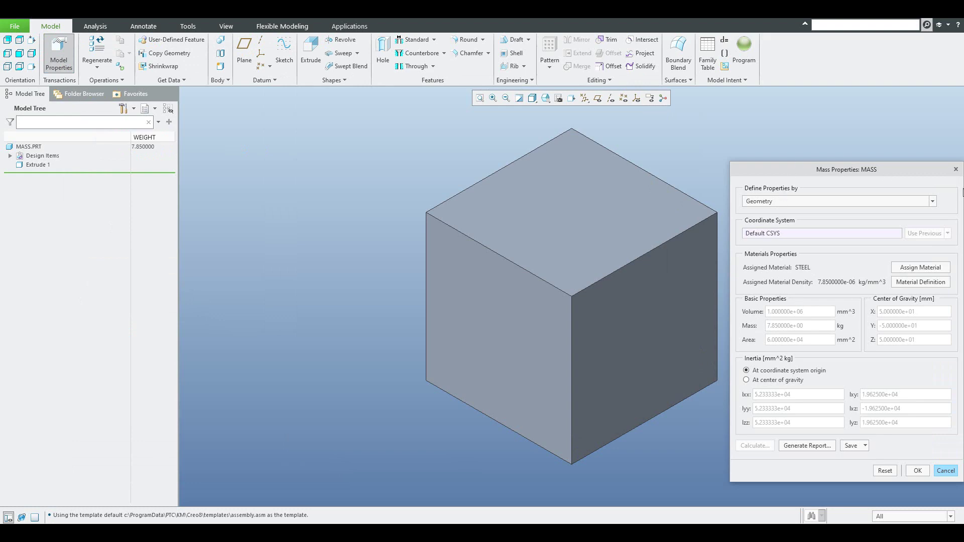
click(955, 169)
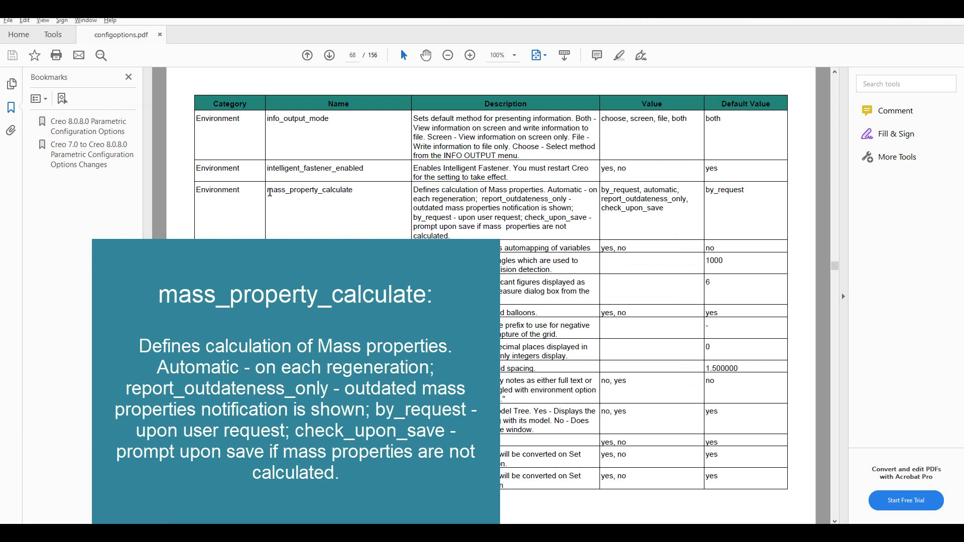
drag(271, 192, 366, 193)
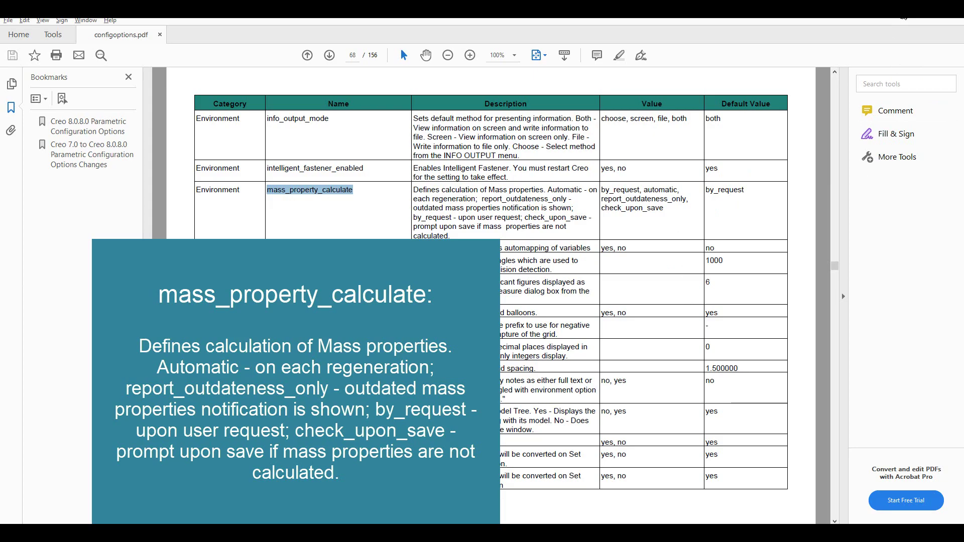
click(904, 18)
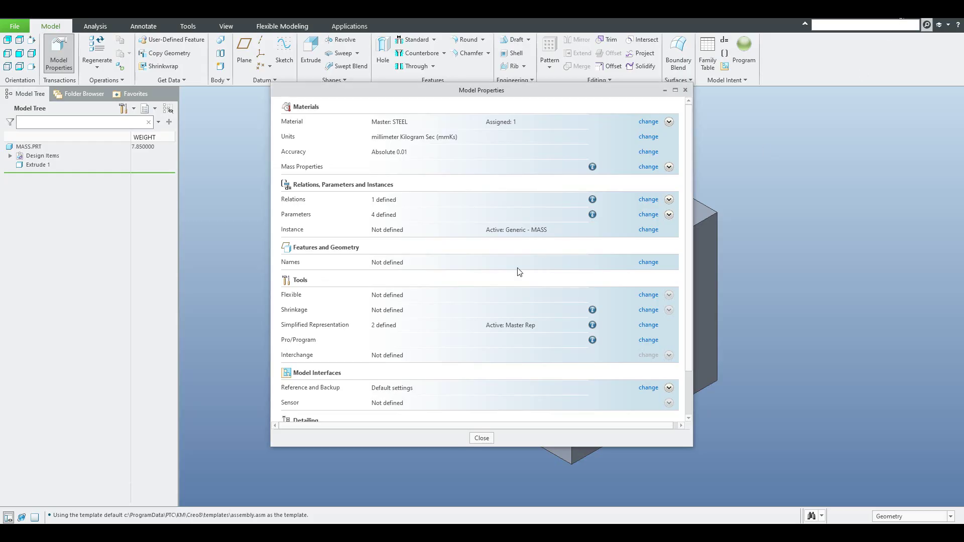
- Close the model properties, return to the drawing, and compare both weight tables with their assembly views
click(481, 439)
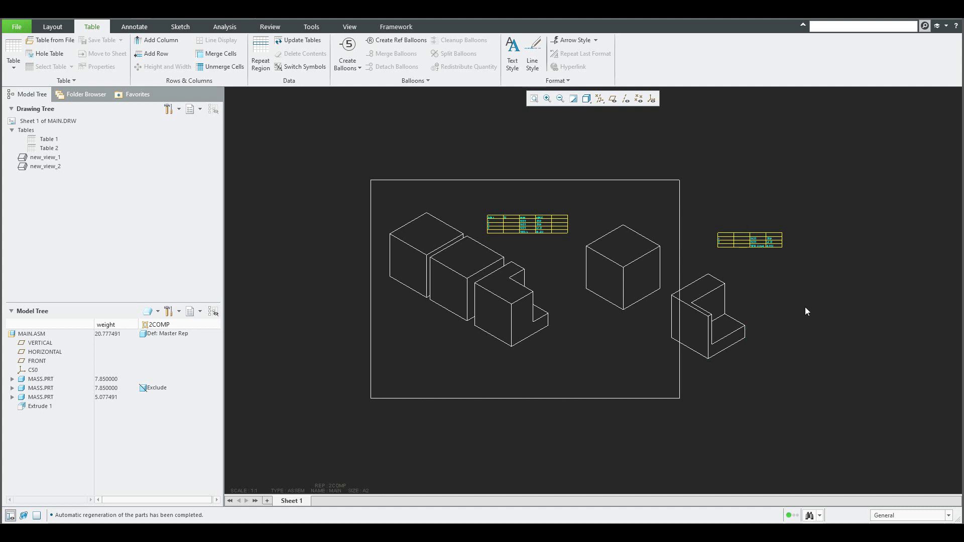
scroll(712, 243, up, 5)
scroll(621, 260, down, 3)
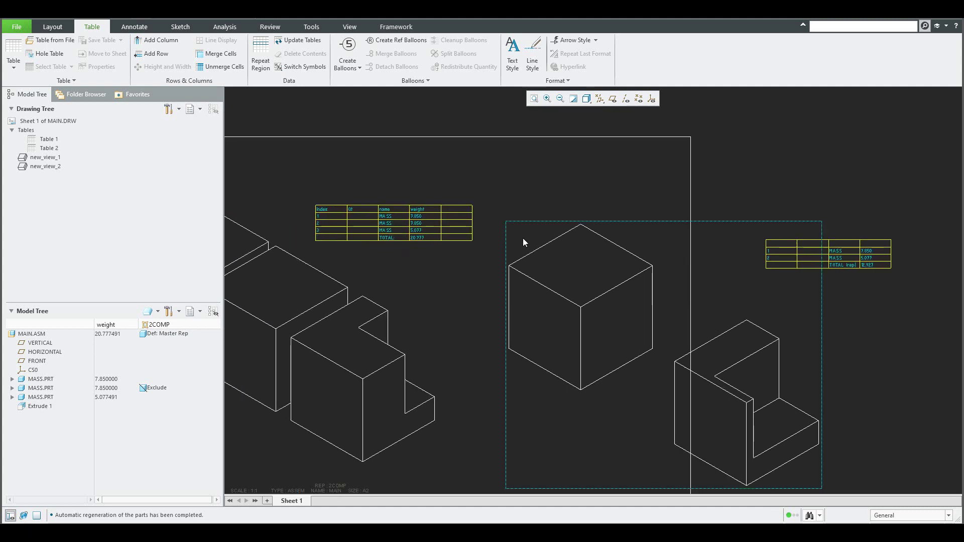